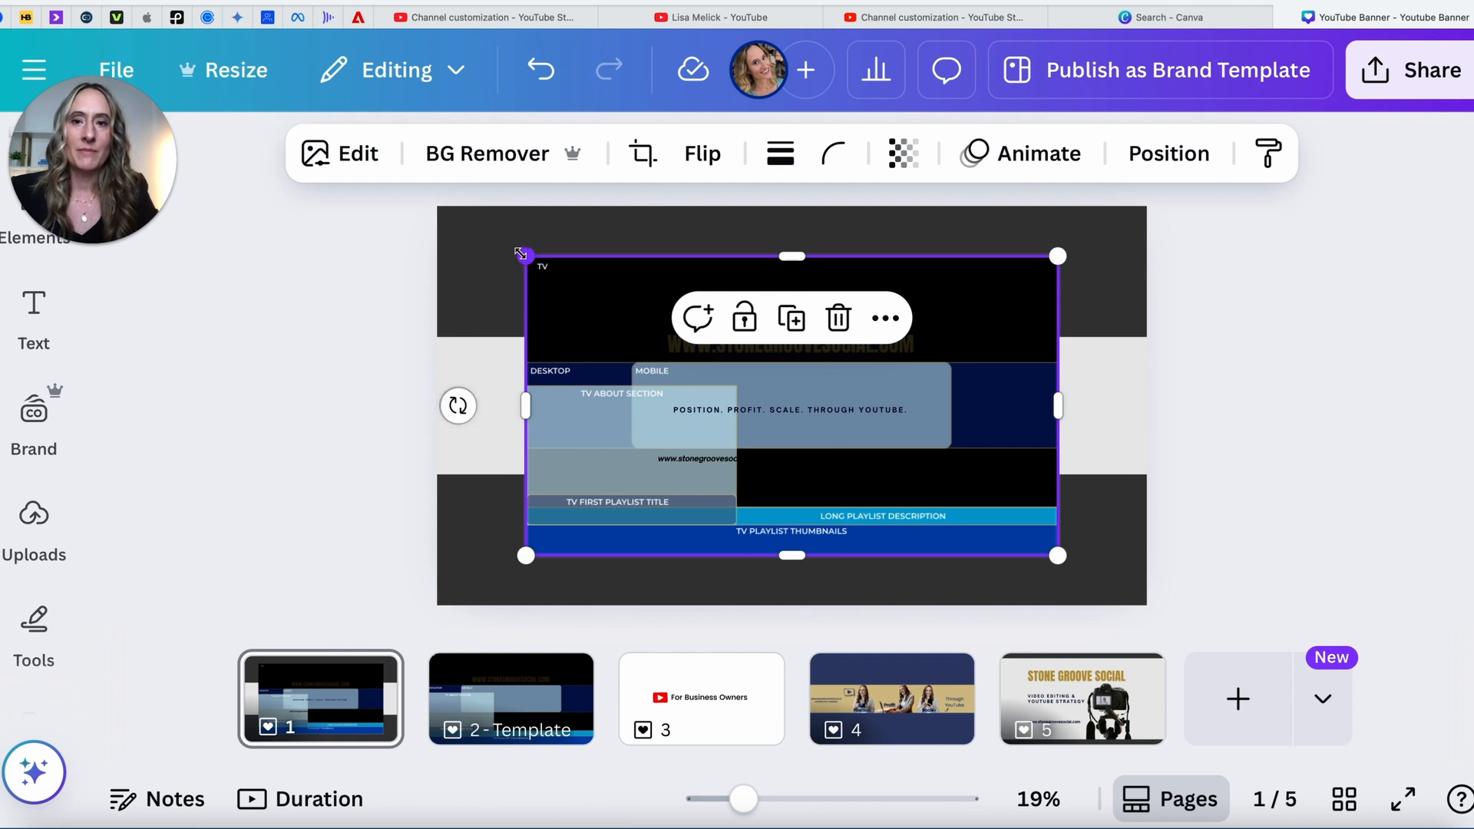
# Step: Stretch the template overlay to fill the 2560×1440 page and try sending it back, then forward
pyautogui.moveTo(526, 256); pyautogui.dragTo(435, 206)
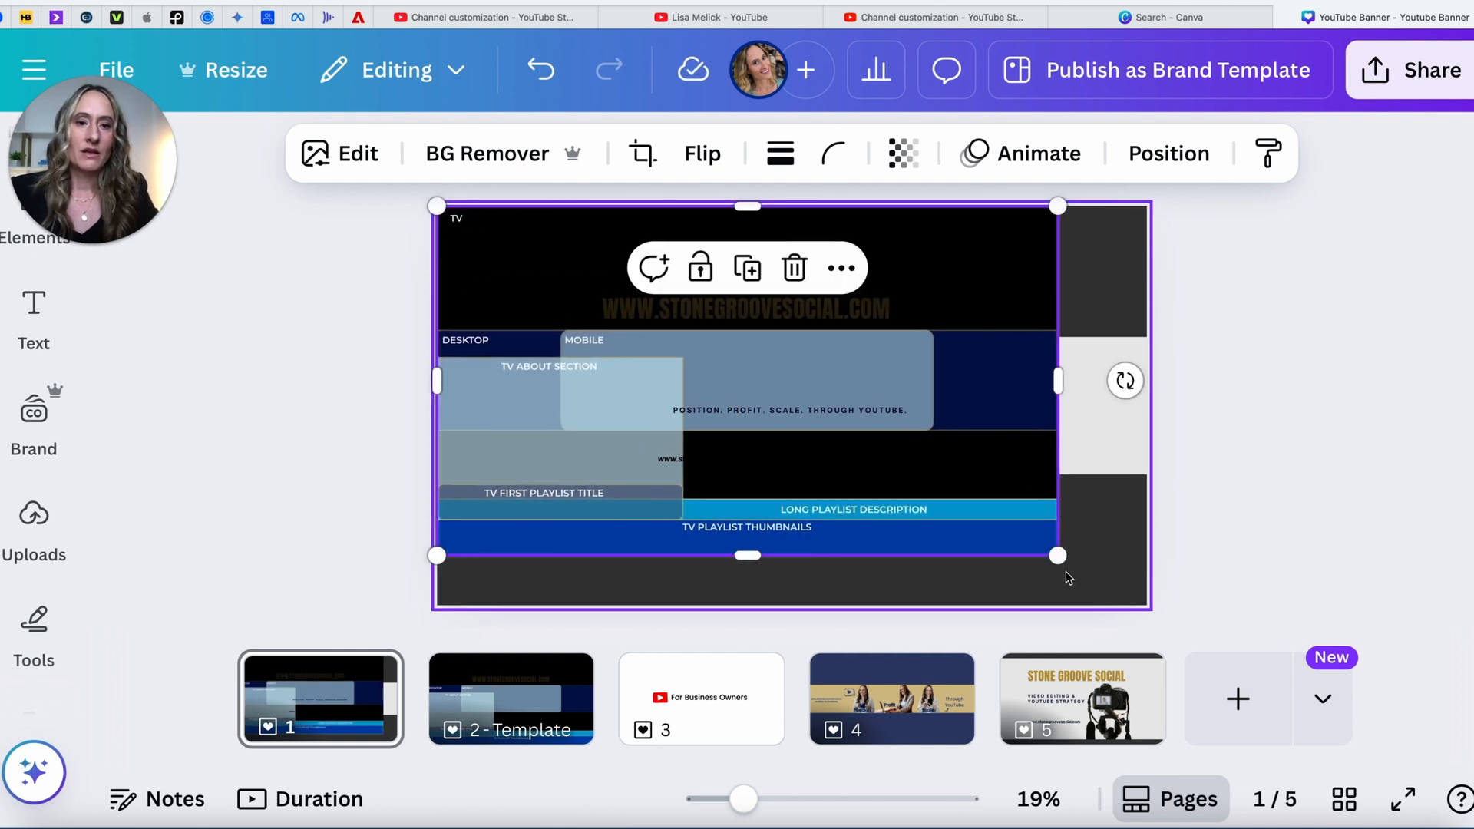
pyautogui.moveTo(1058, 554); pyautogui.dragTo(1141, 604)
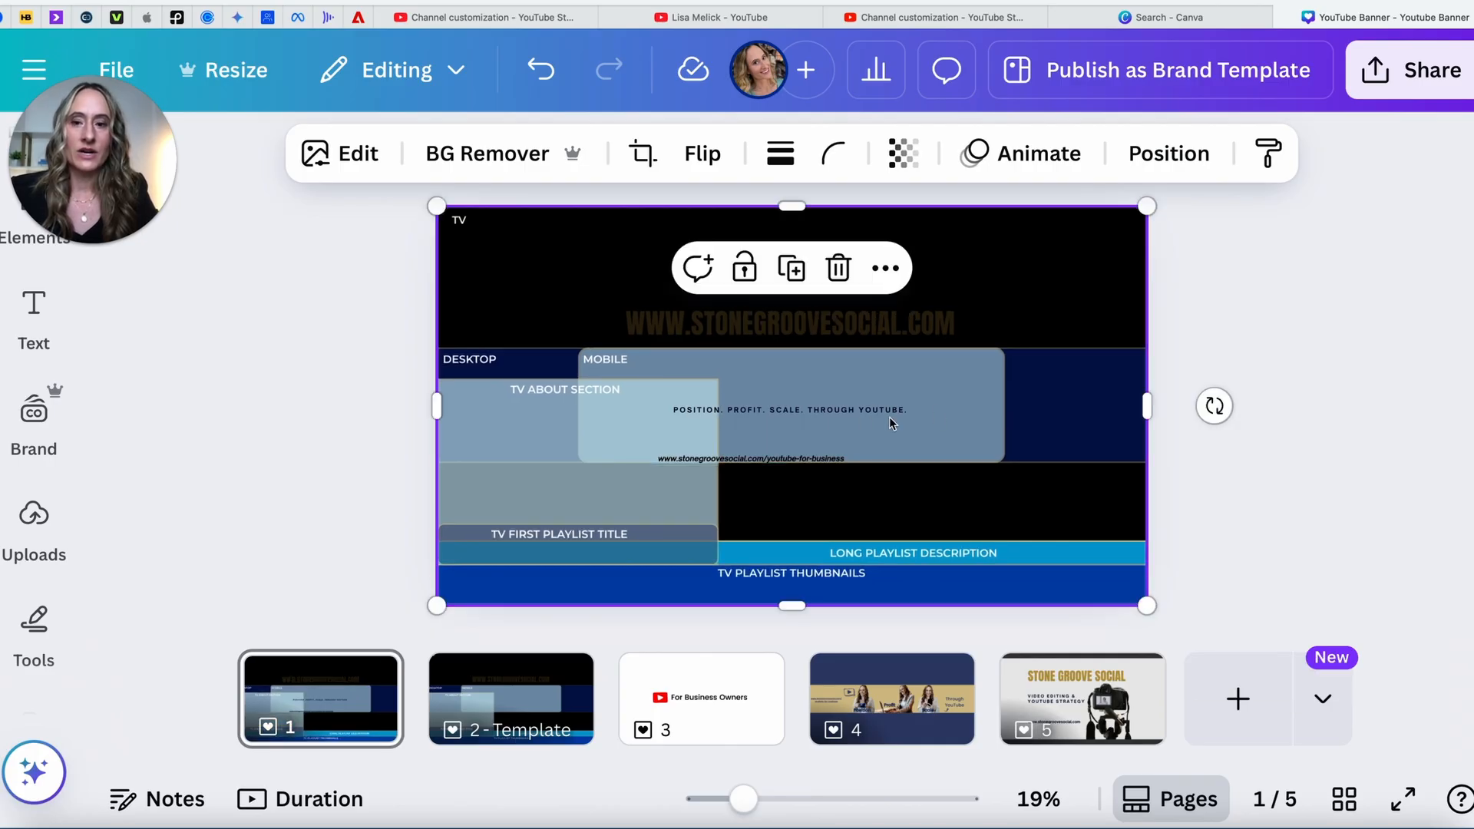
pyautogui.click(1166, 165)
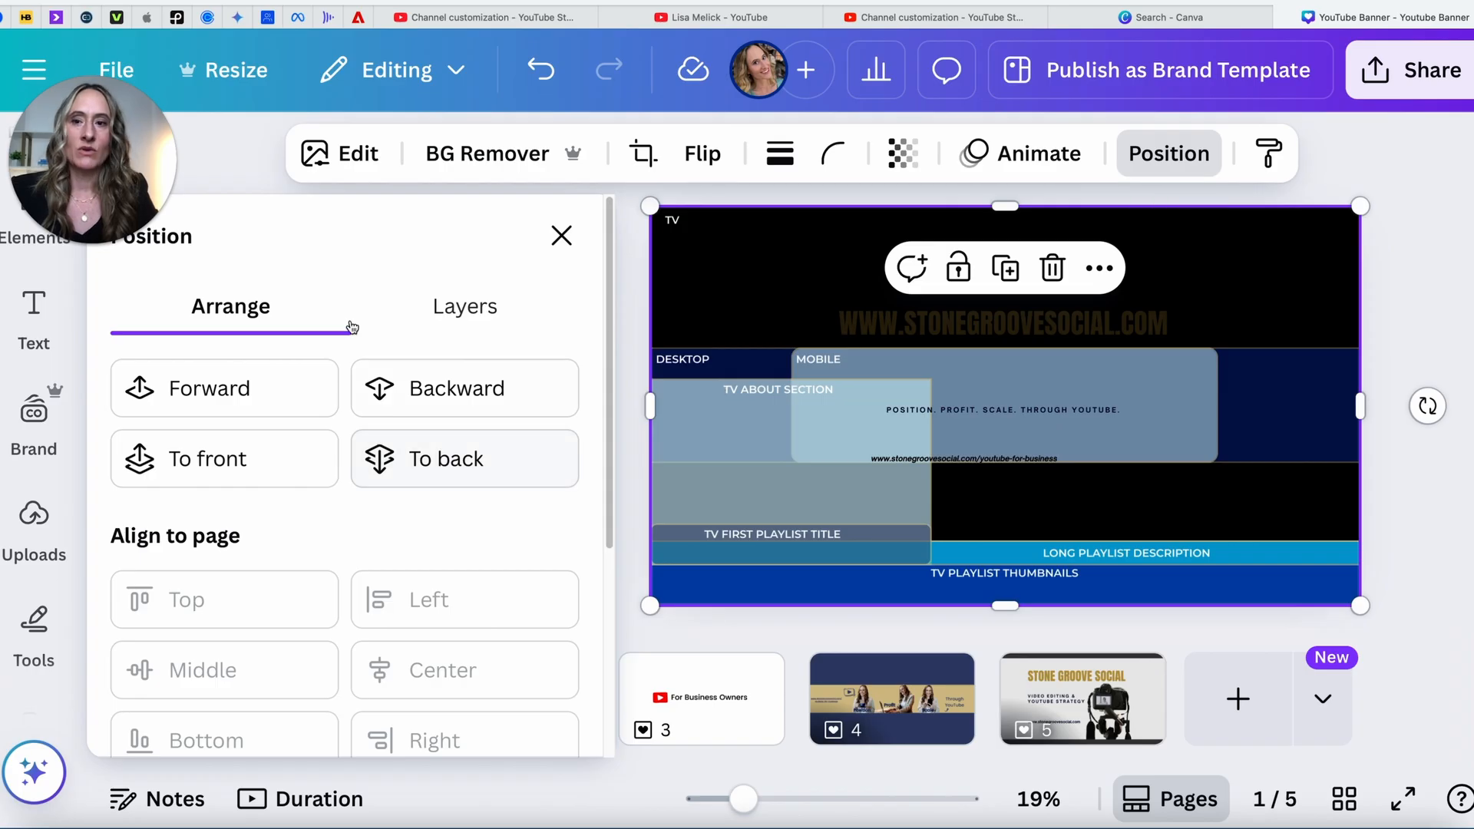
pyautogui.click(442, 462)
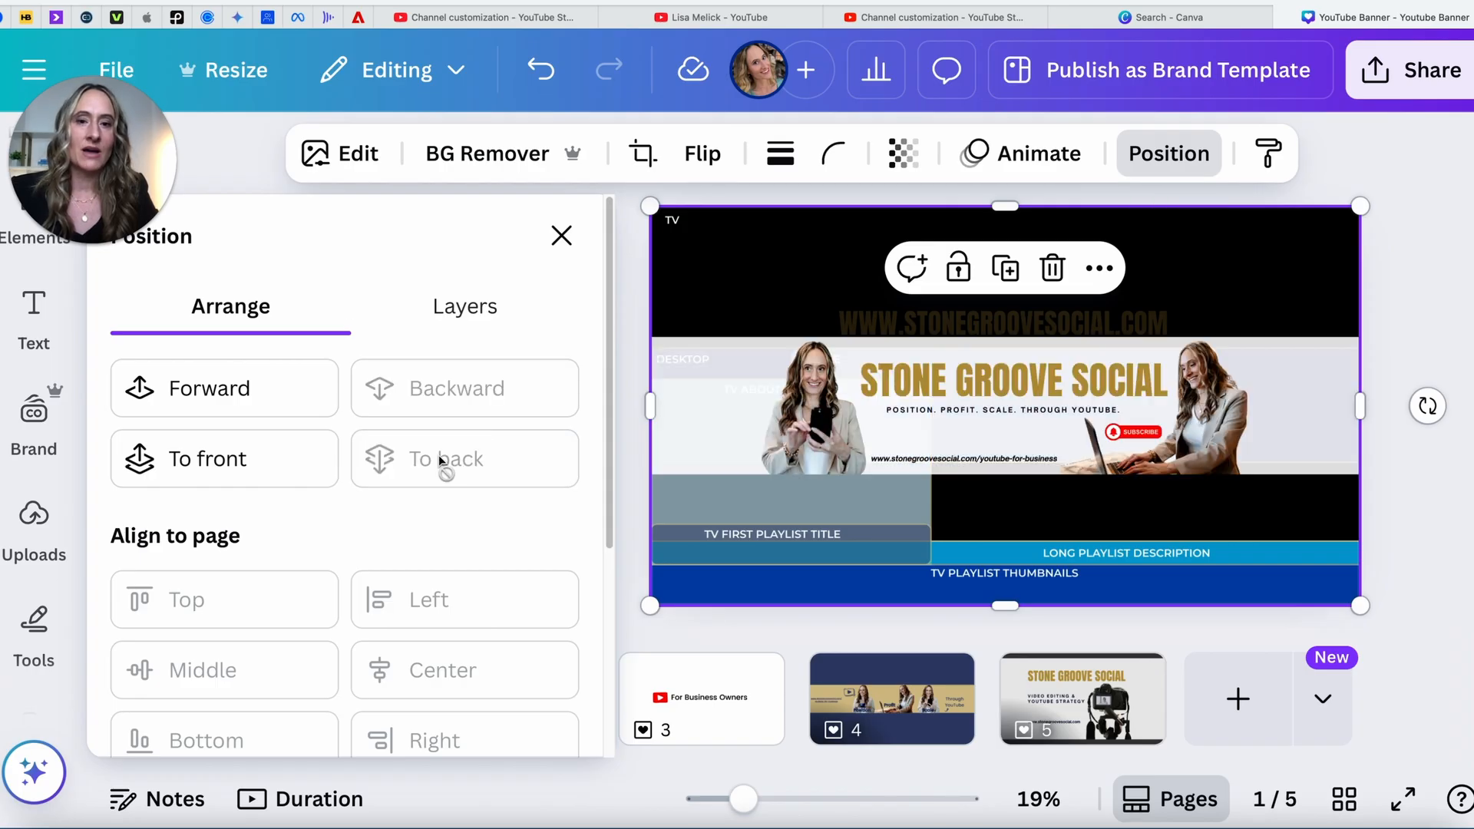
pyautogui.click(268, 389)
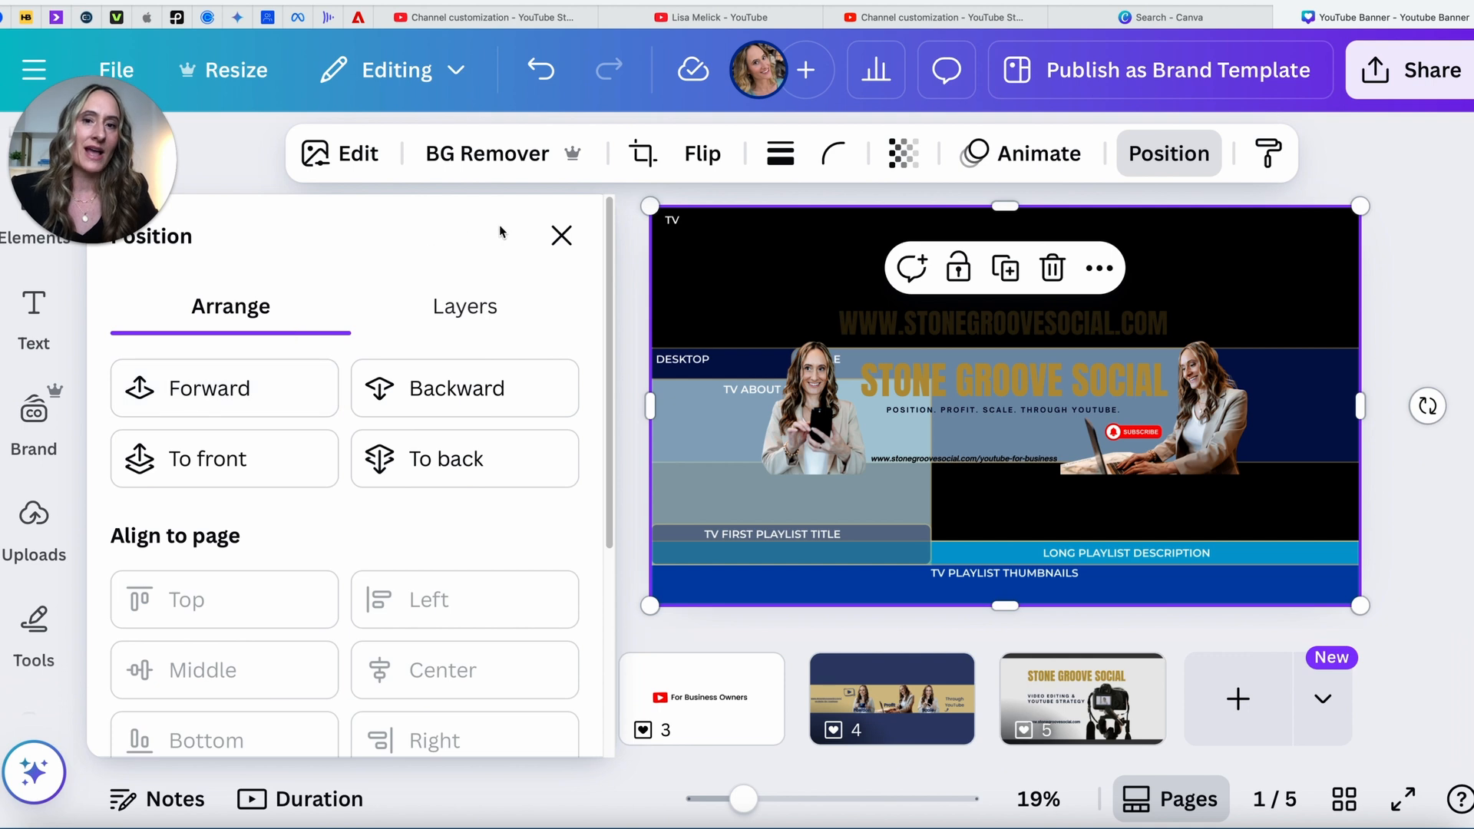
pyautogui.click(557, 240)
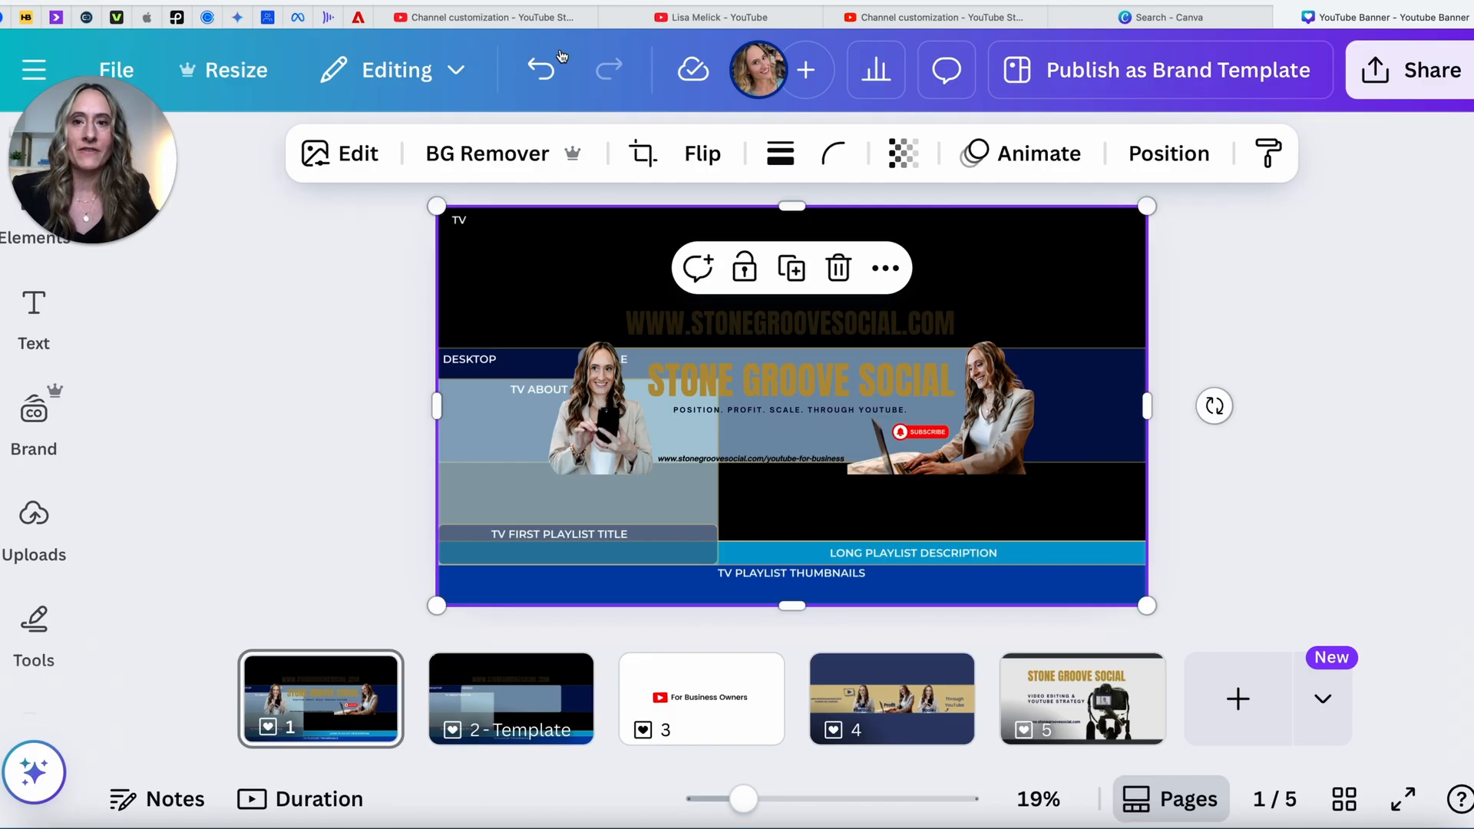
# Step: Undo the template edits until the safe-area overlay is gone from page 1
pyautogui.click(542, 68)
pyautogui.click(542, 66)
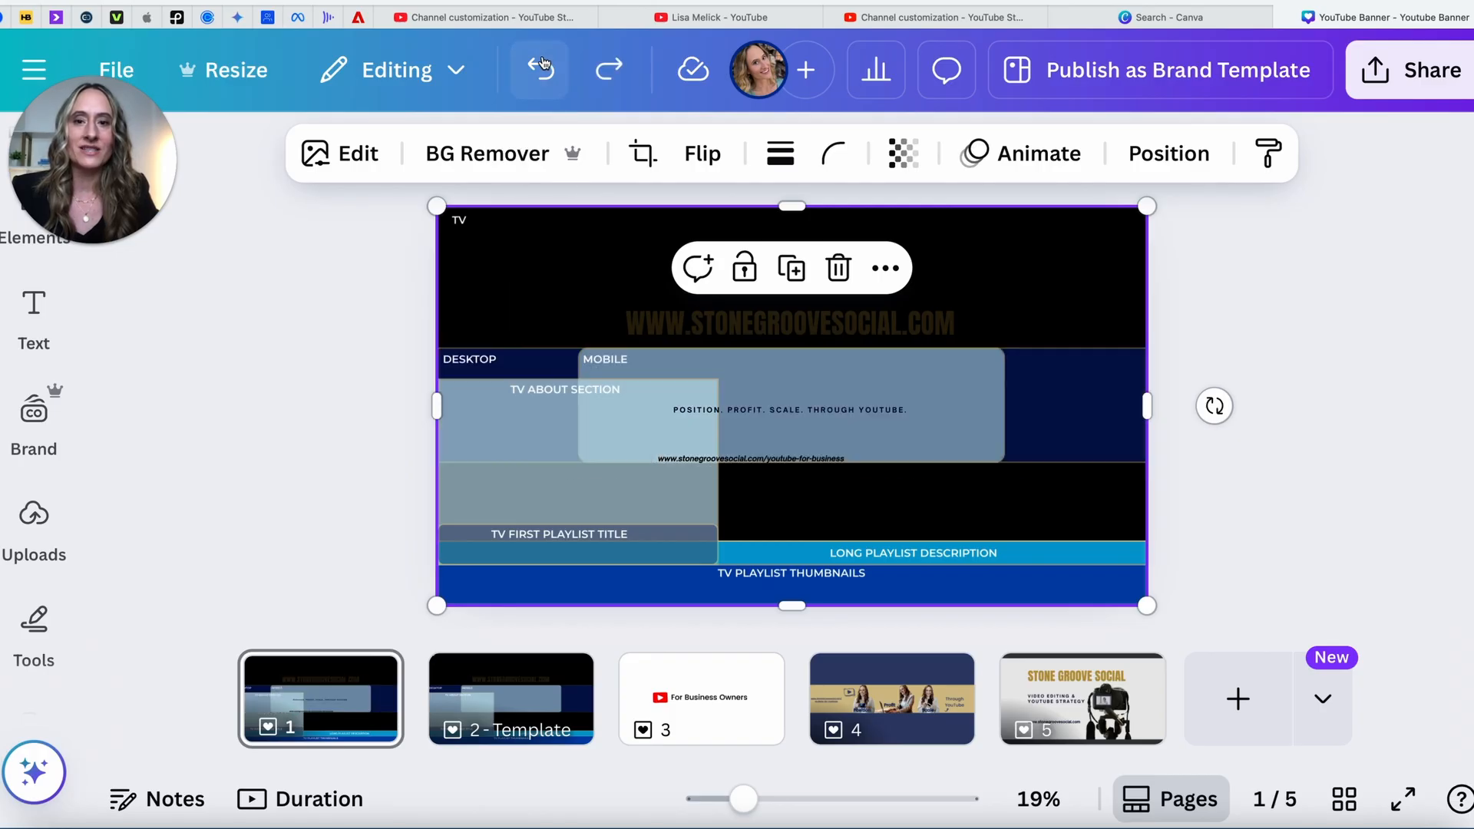
pyautogui.click(542, 65)
pyautogui.click(543, 65)
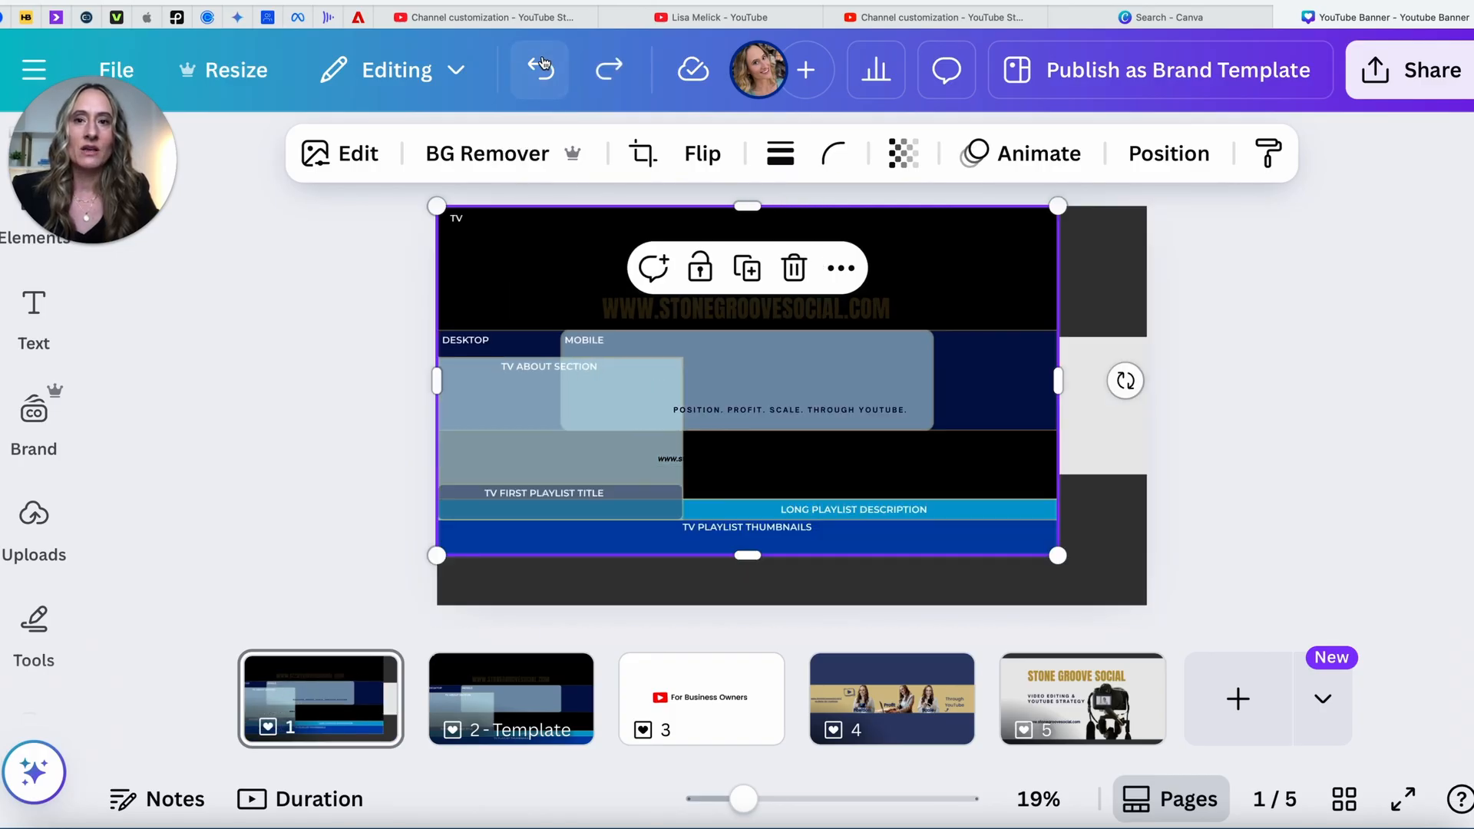
pyautogui.click(542, 65)
pyautogui.click(542, 66)
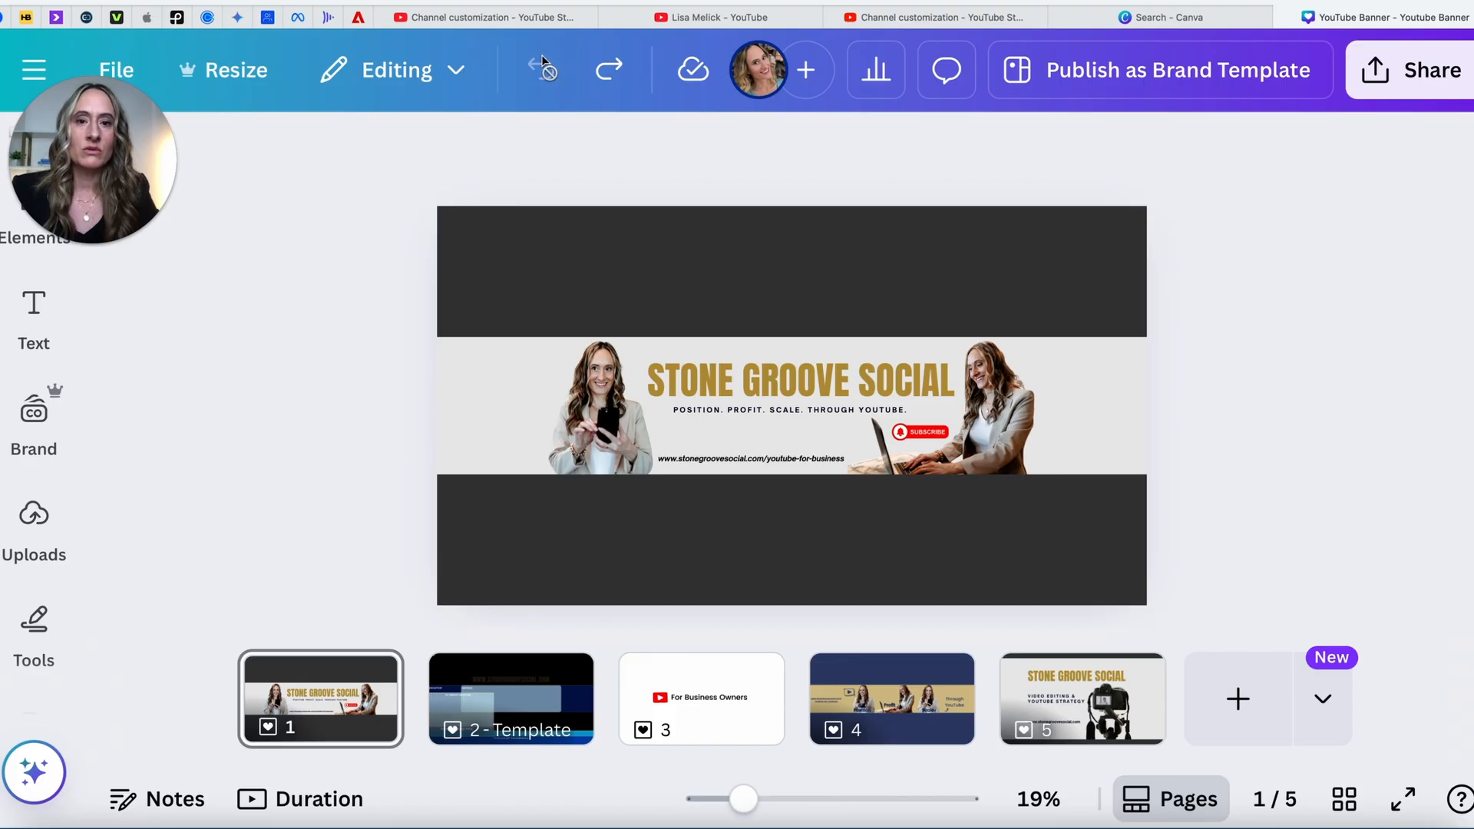
# Step: Download only Page 1 as a PNG and confirm YouTube Banner.png appears in the browser's downloads
pyautogui.click(1434, 80)
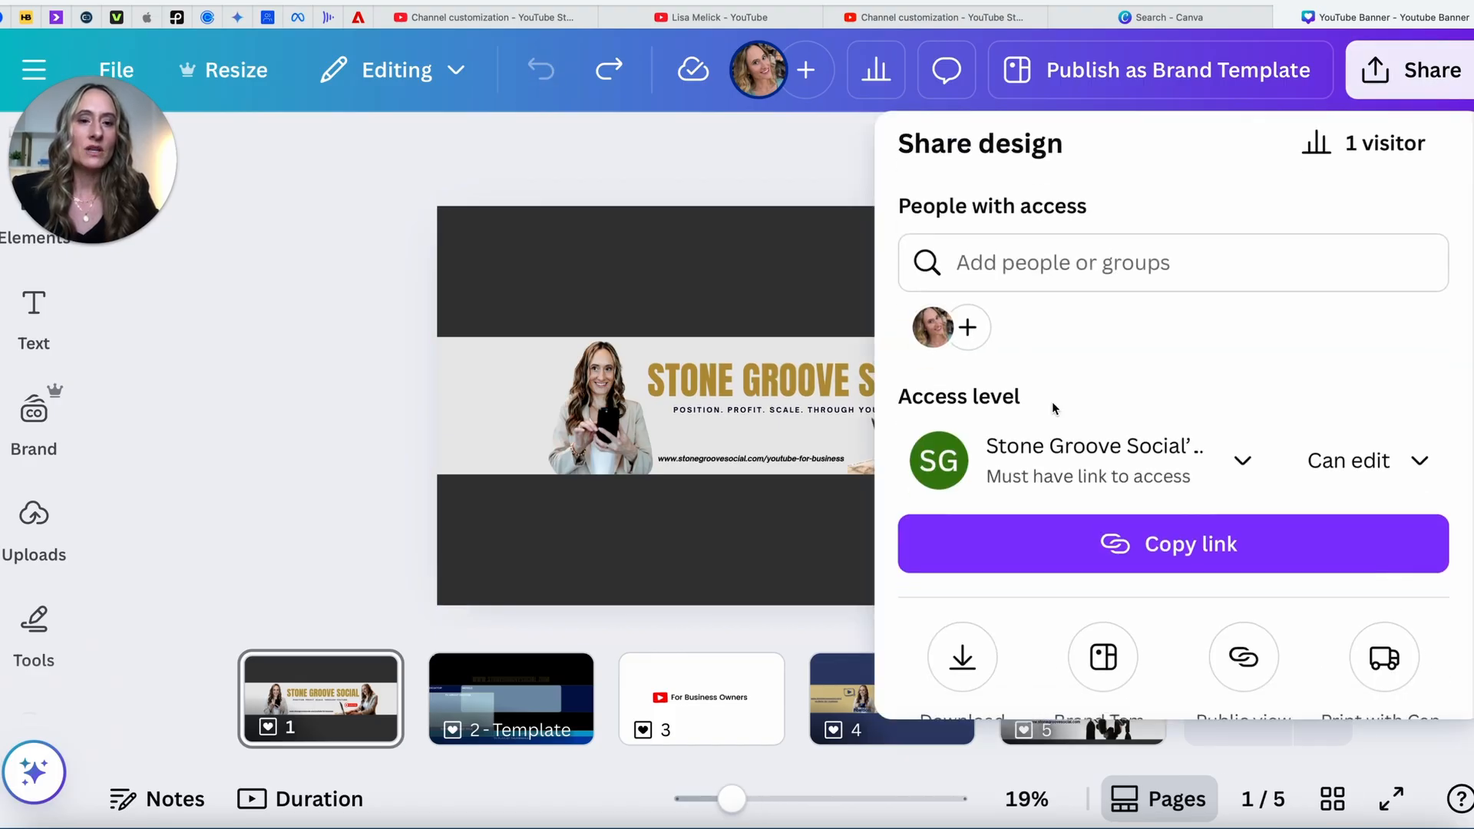
pyautogui.scroll(-3, 1053, 403)
pyautogui.click(962, 435)
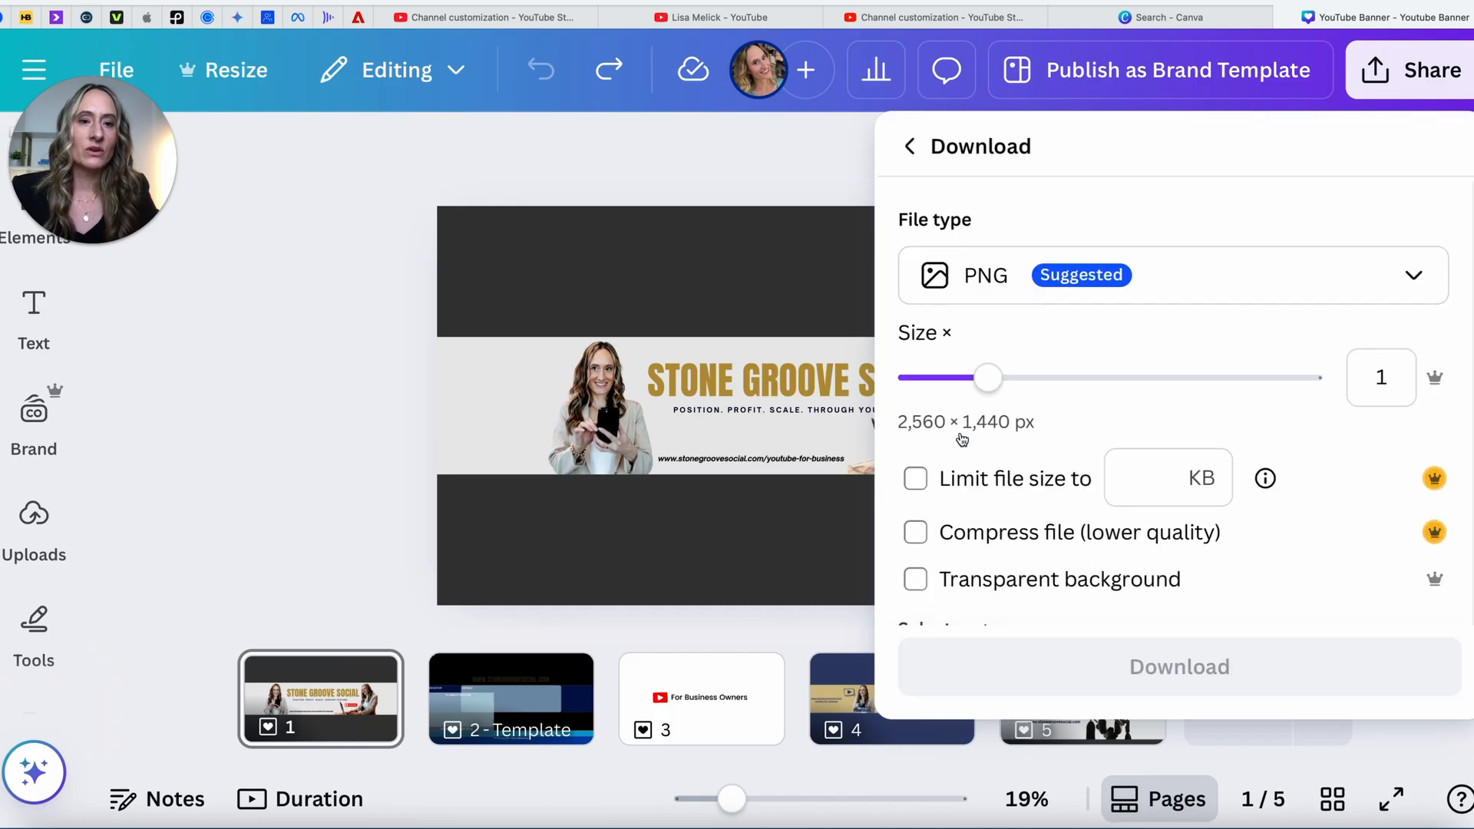
pyautogui.scroll(-3, 1109, 419)
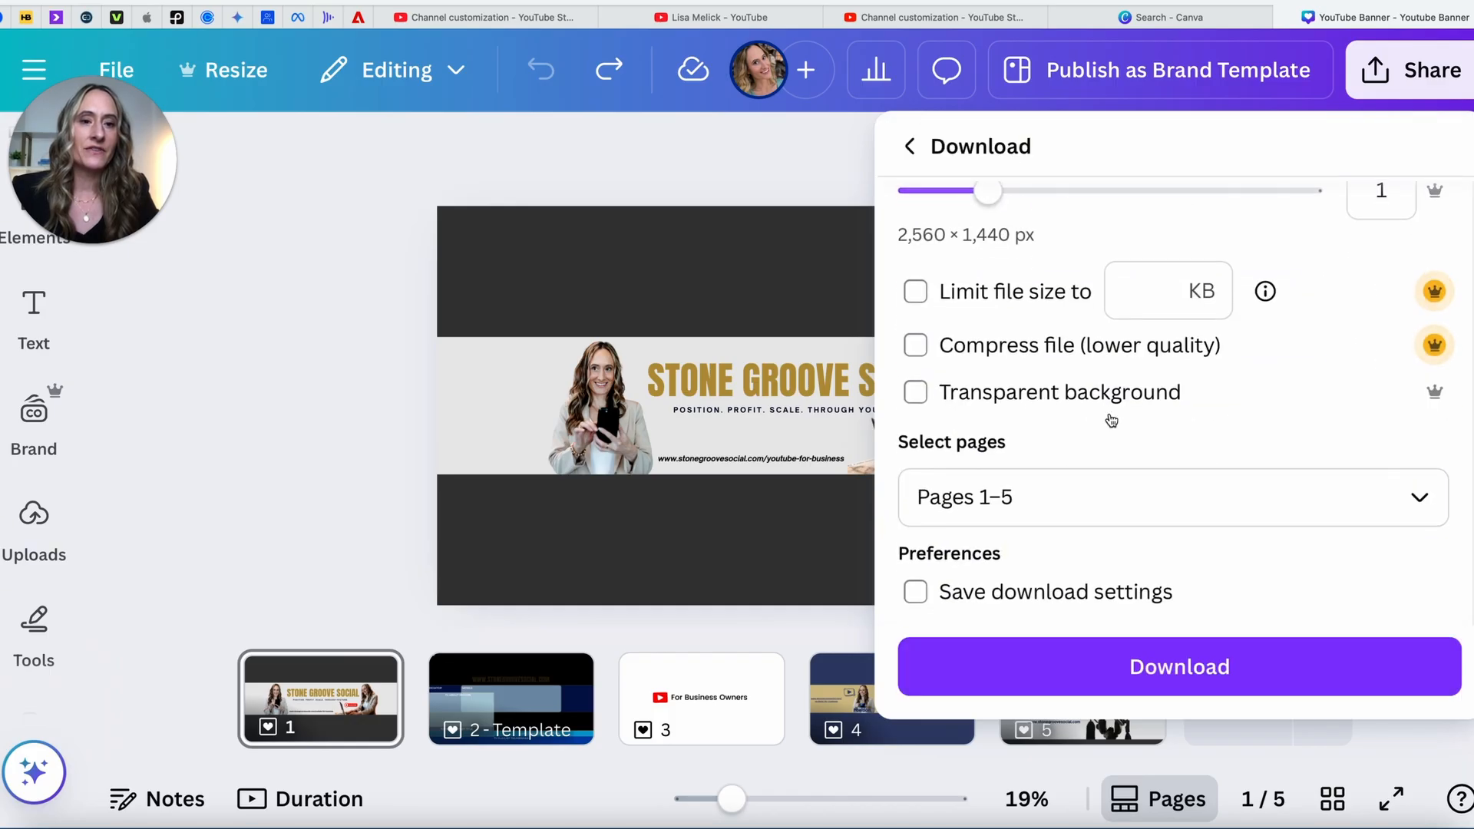
pyautogui.click(1415, 506)
pyautogui.click(938, 194)
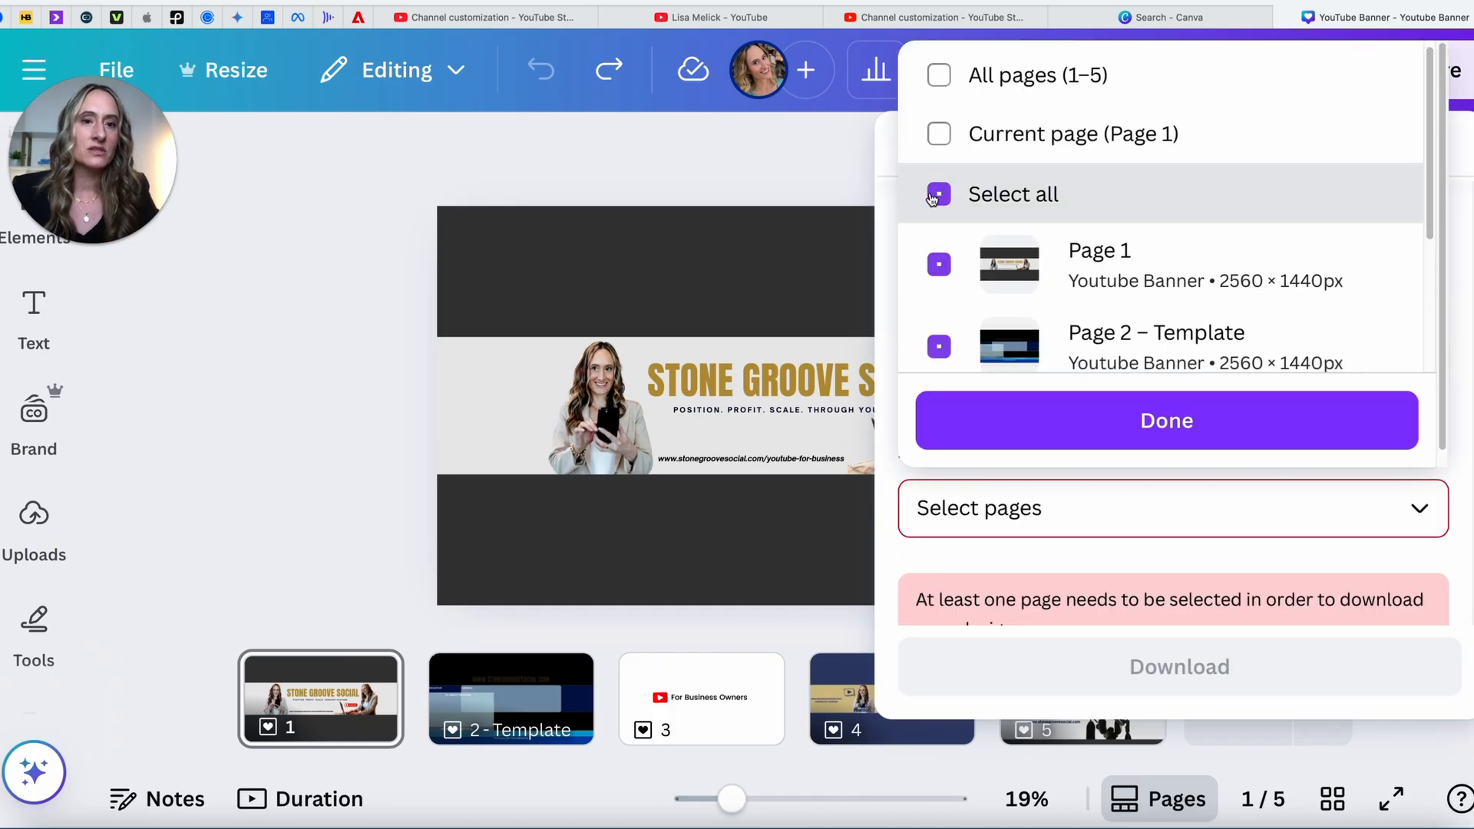
pyautogui.click(939, 266)
pyautogui.click(1017, 422)
pyautogui.click(1180, 666)
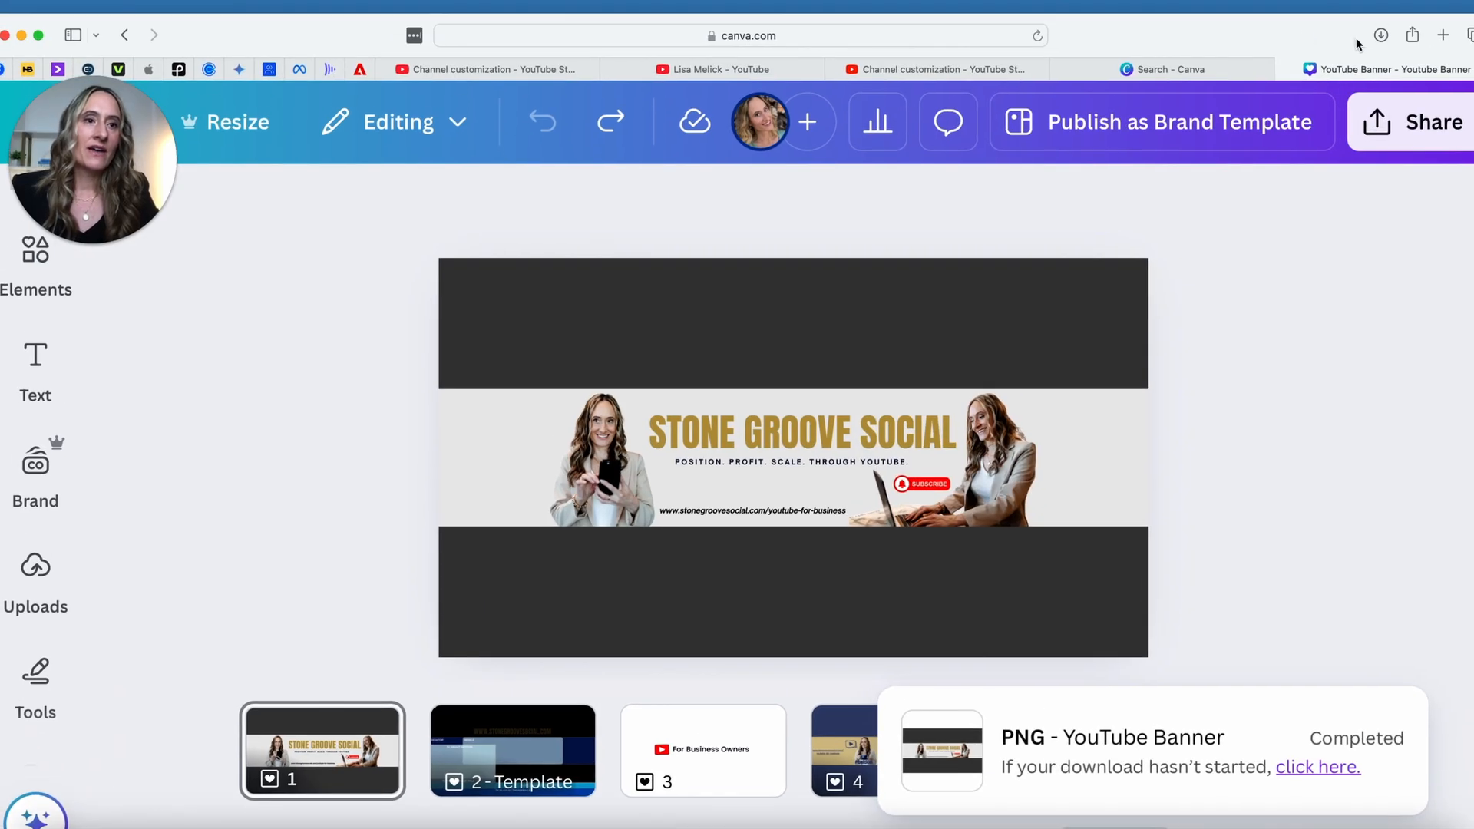
pyautogui.click(1381, 34)
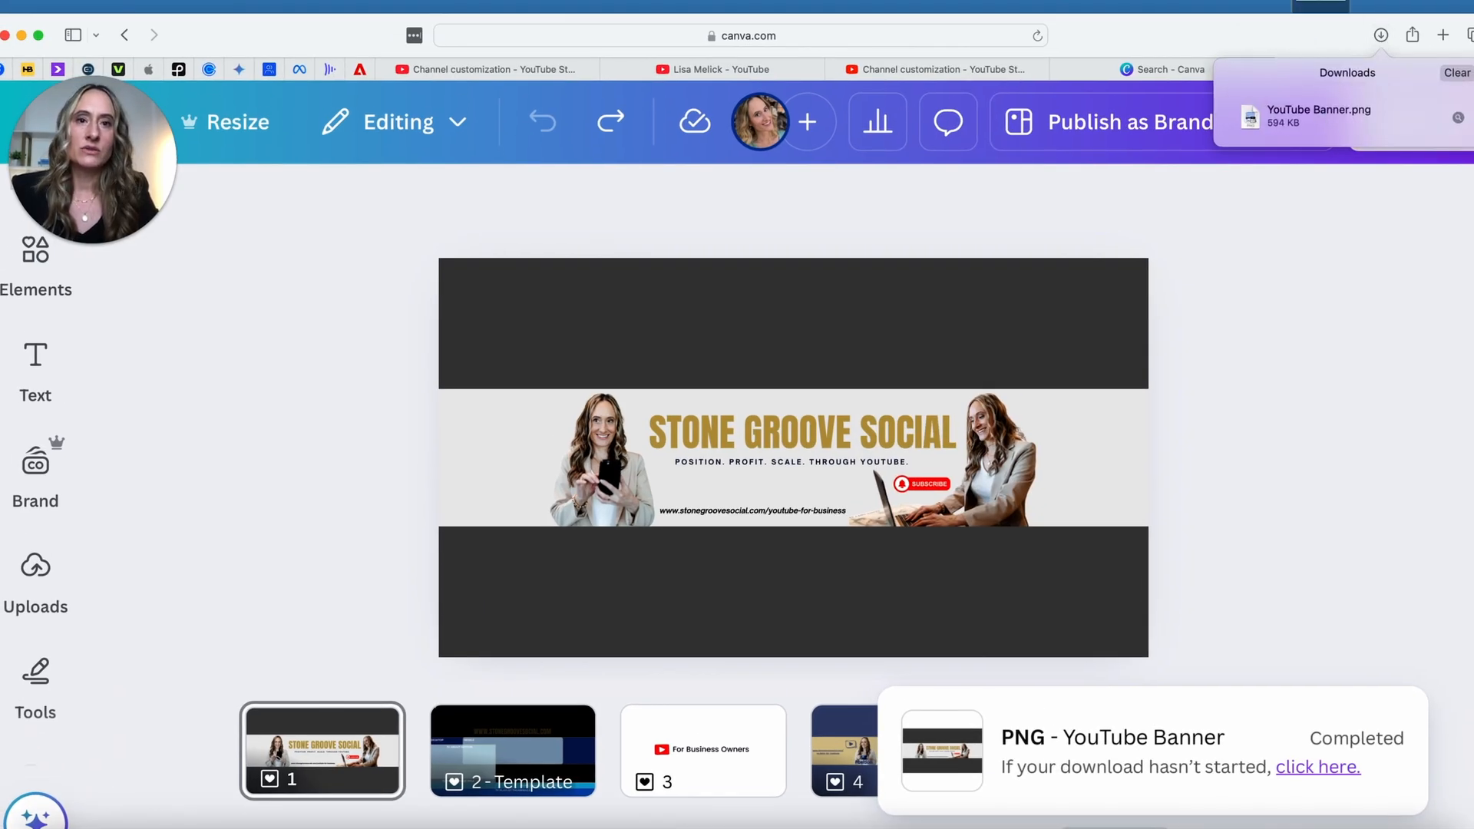
pyautogui.click(1457, 72)
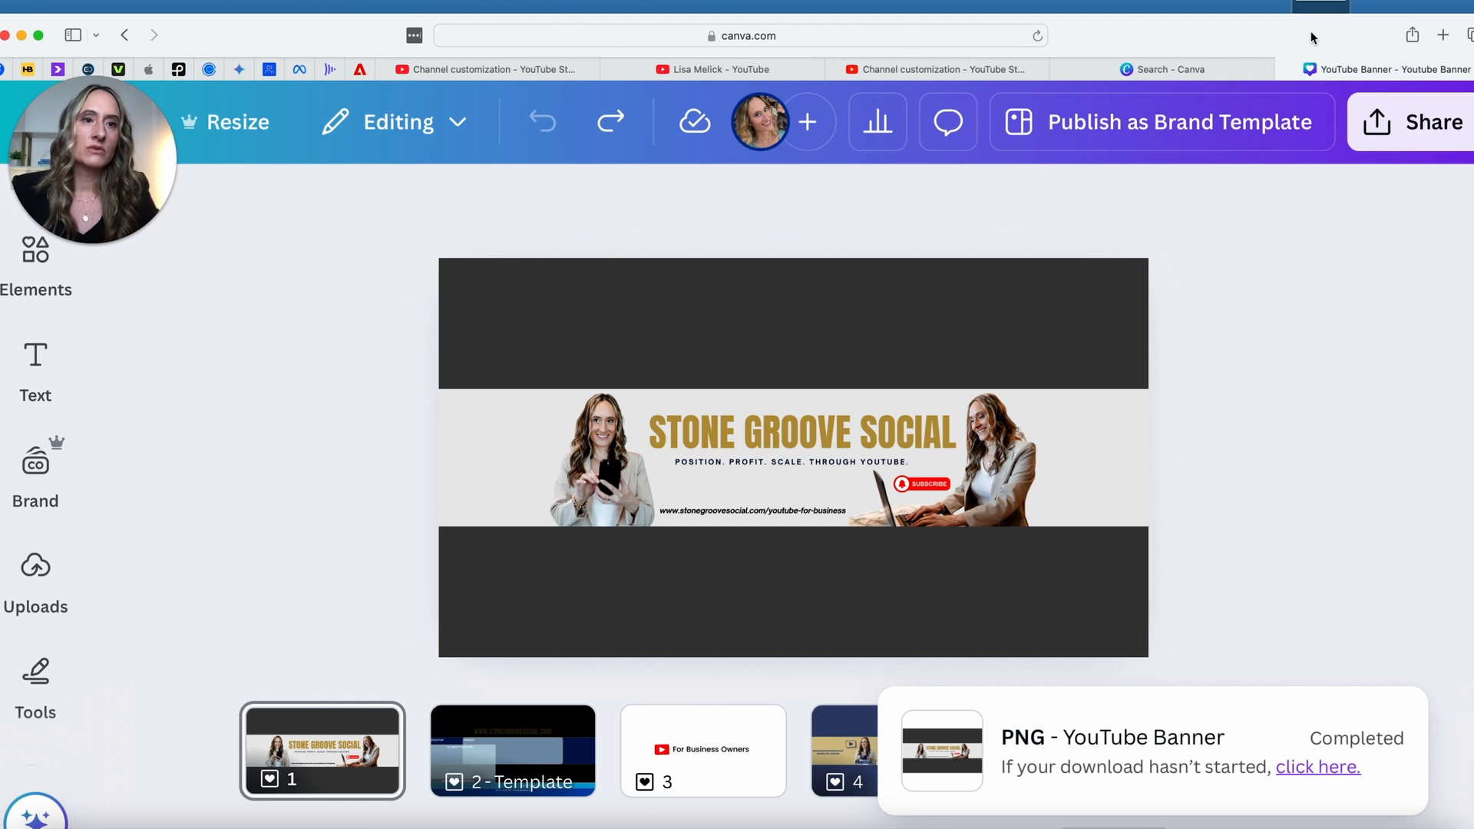
# Step: Replace the YouTube channel banner with YouTube Banner.png, accept the crop, and publish
pyautogui.click(929, 19)
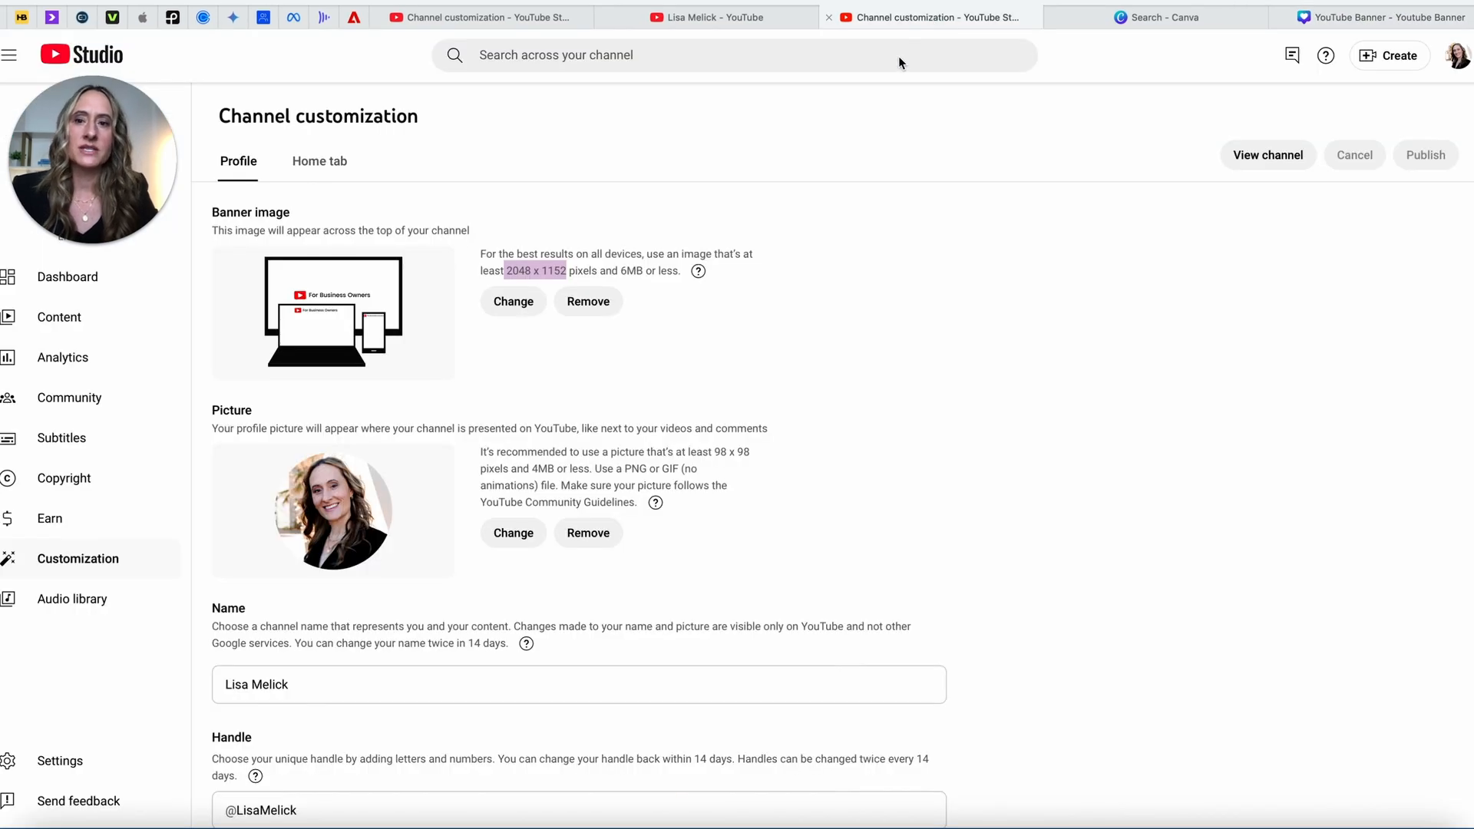
pyautogui.click(514, 310)
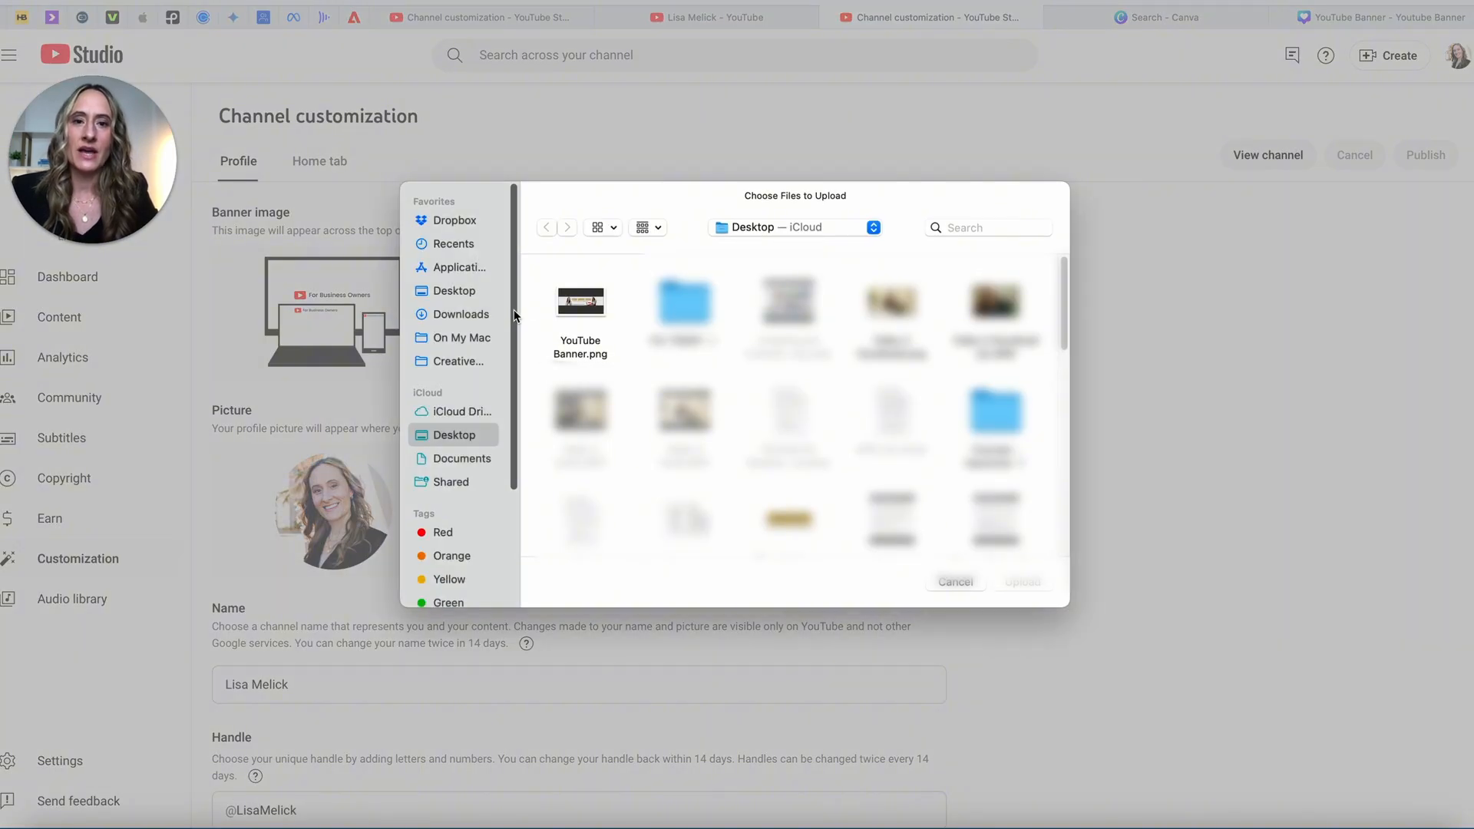
pyautogui.doubleClick(596, 301)
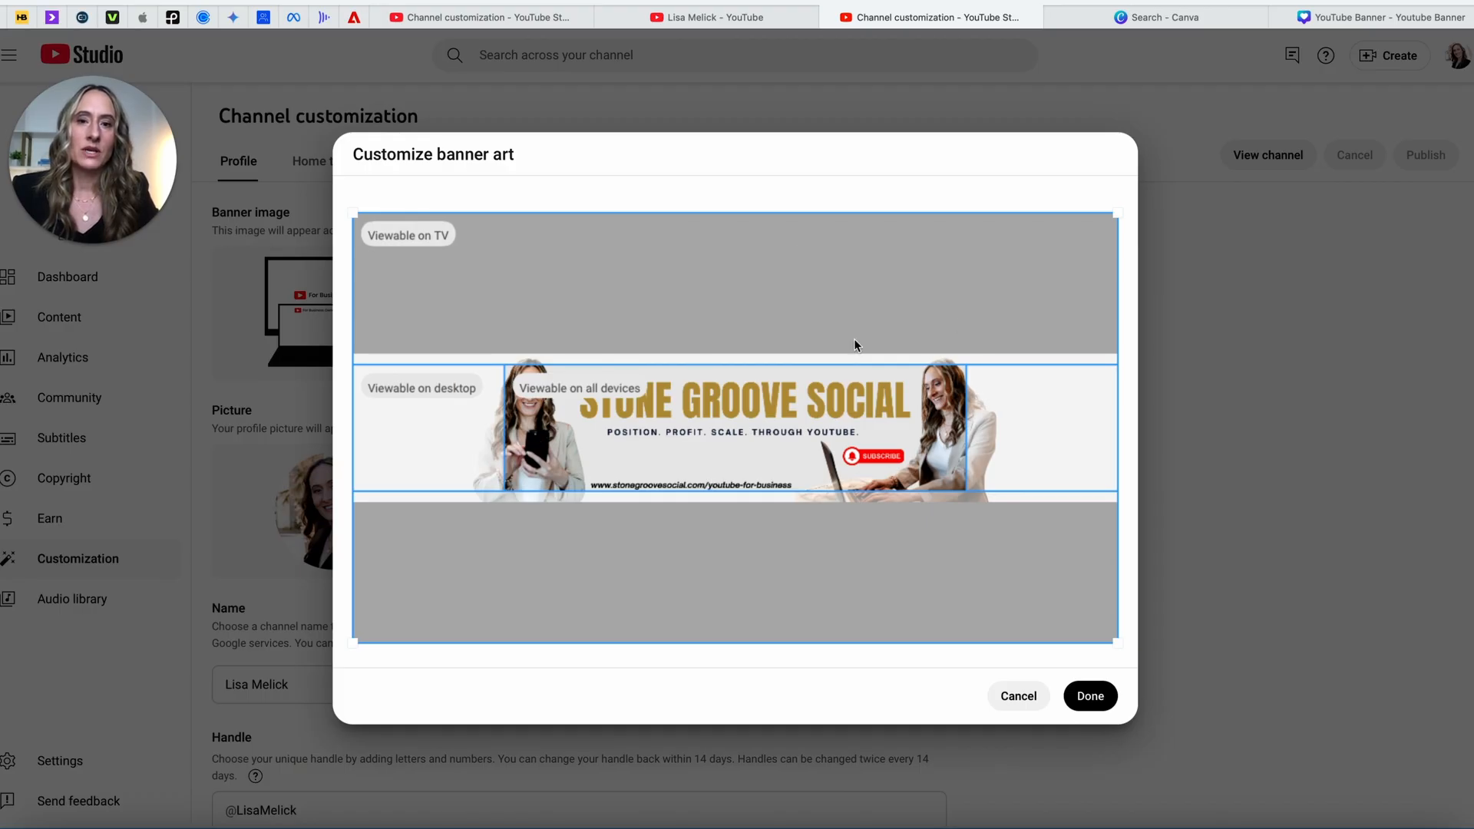
pyautogui.click(1106, 699)
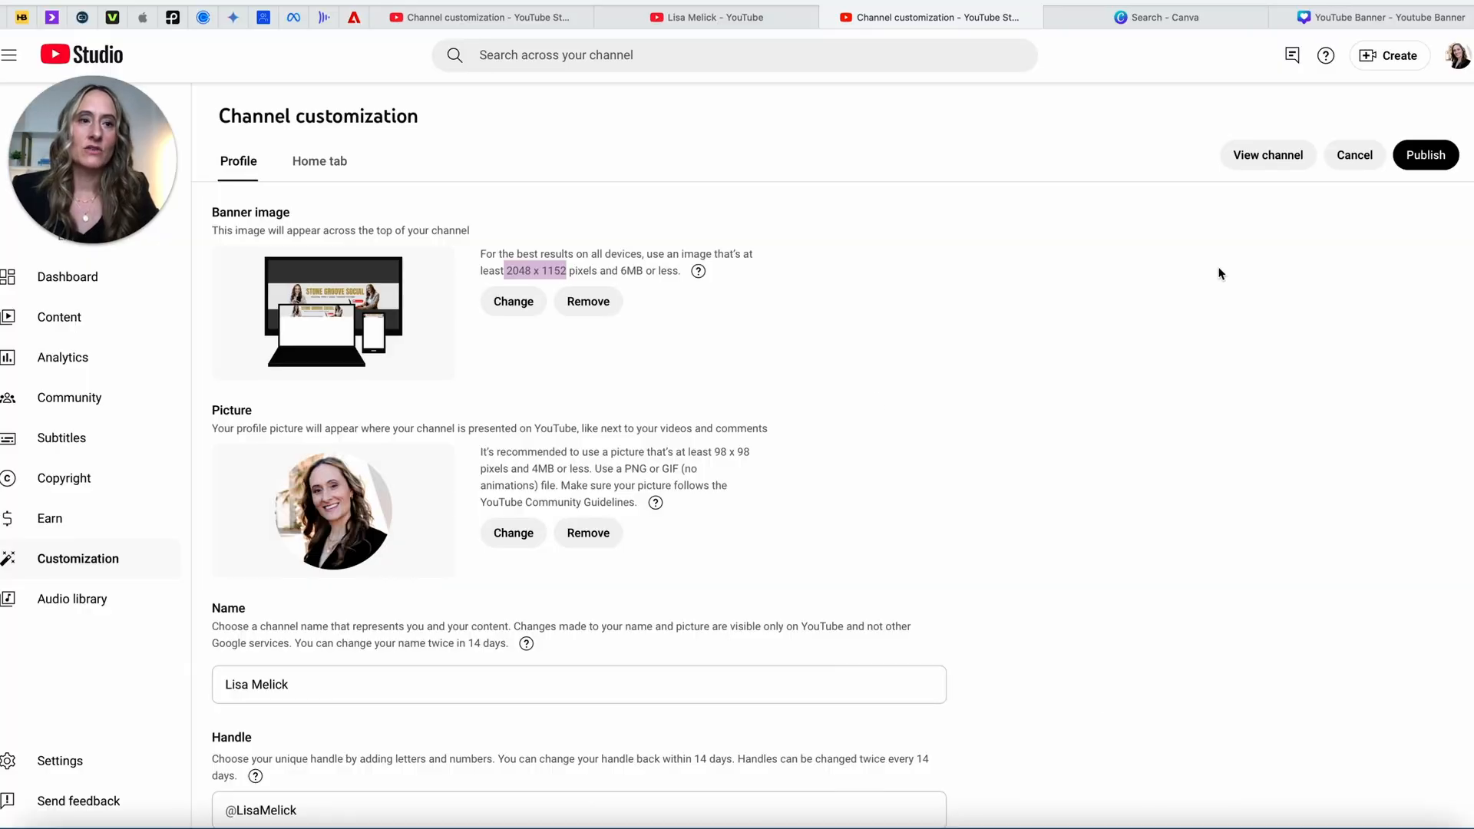
pyautogui.click(1430, 158)
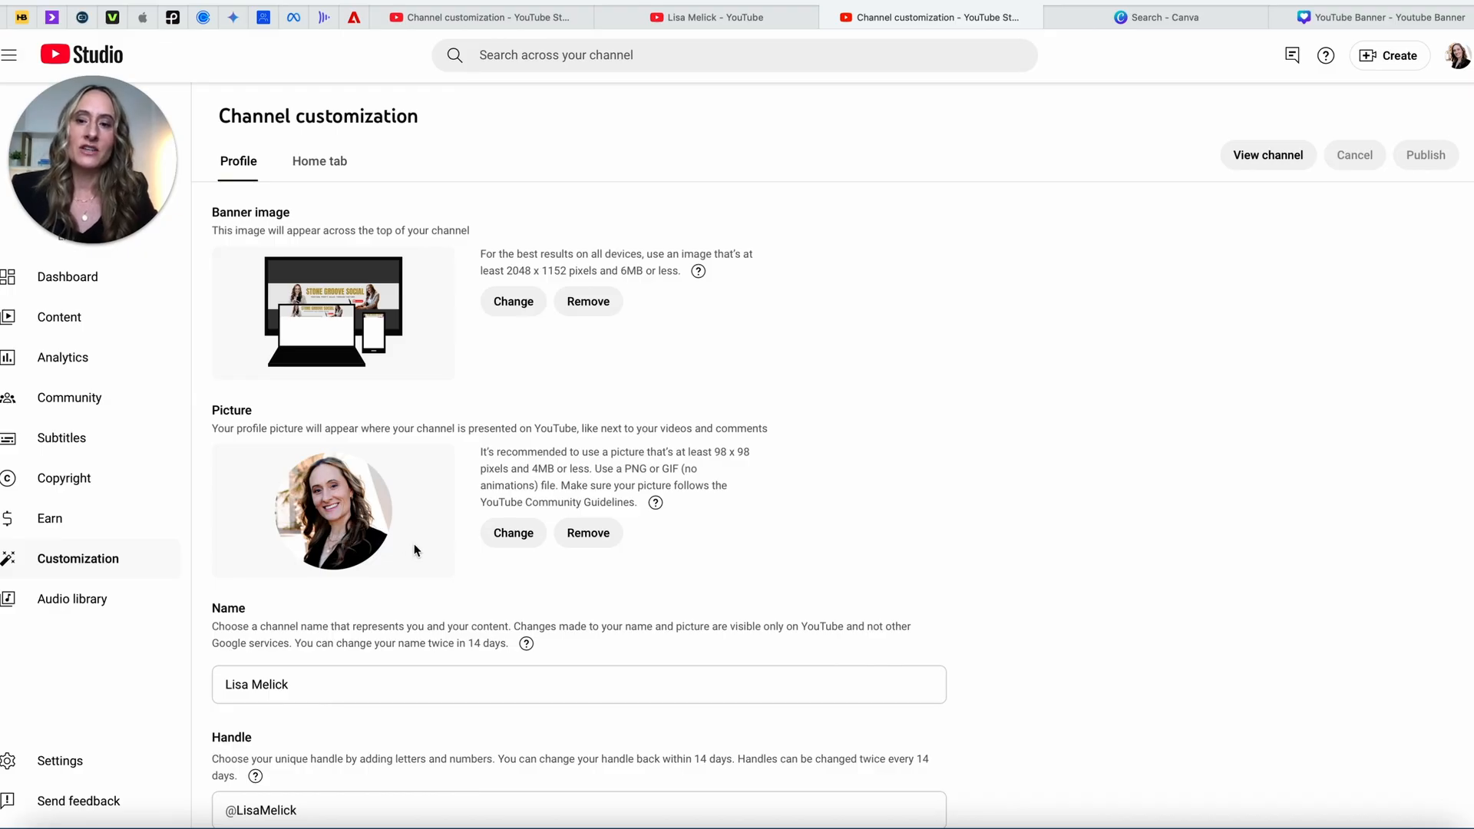
pyautogui.scroll(-1, 415, 551)
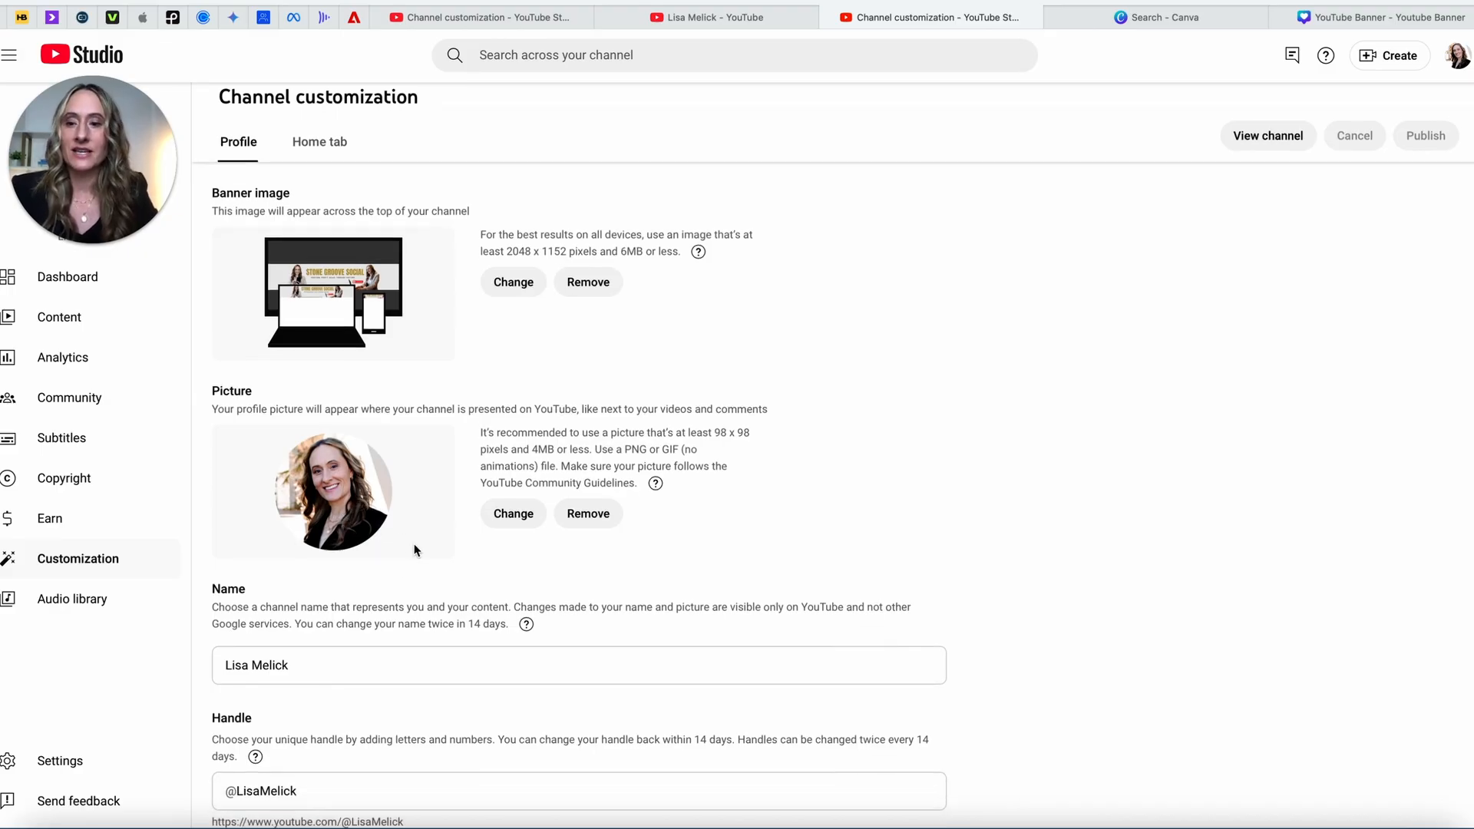
pyautogui.scroll(-5, 405, 601)
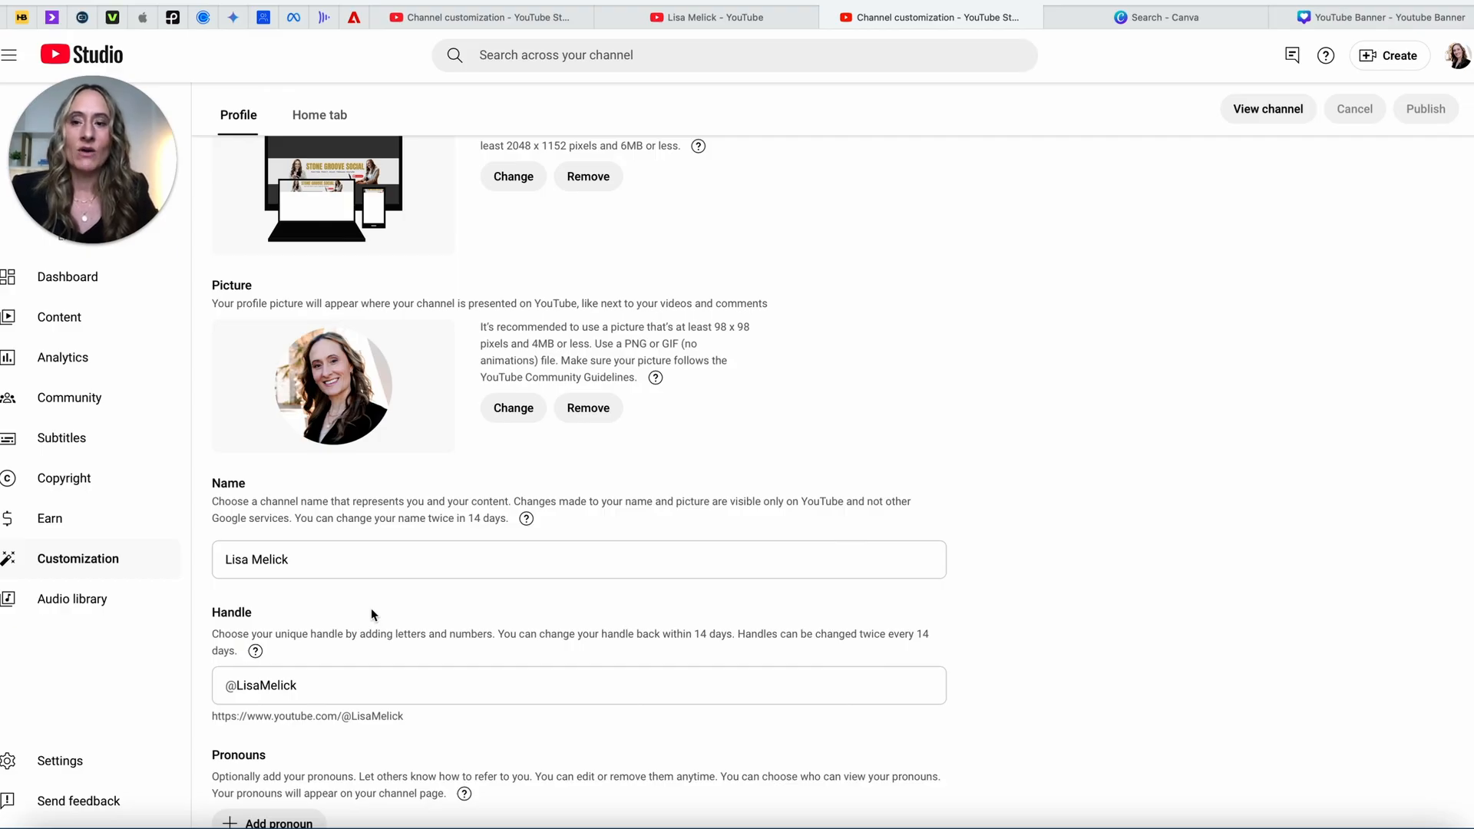
pyautogui.click(316, 560)
pyautogui.click(343, 587)
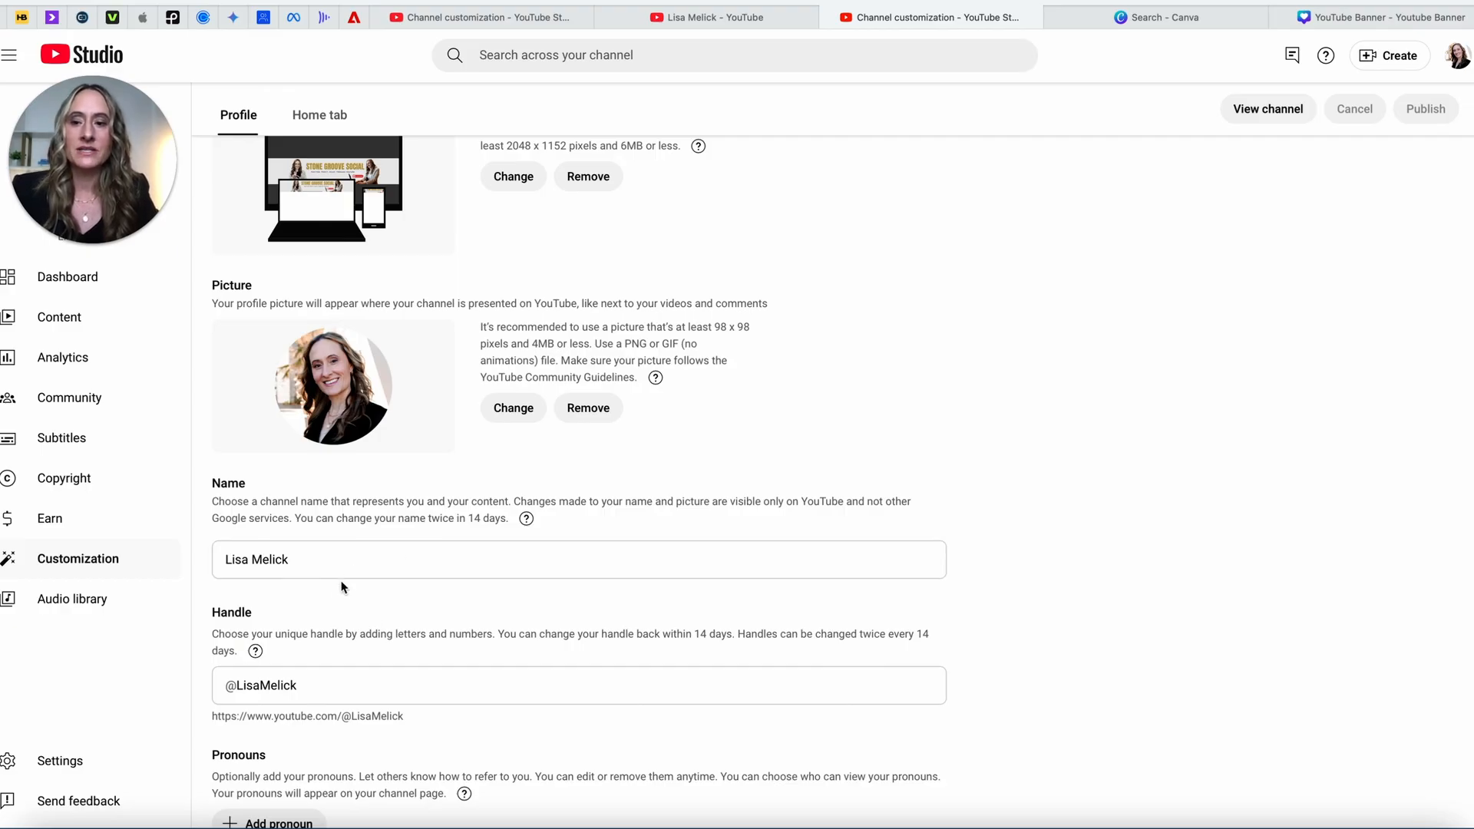
pyautogui.scroll(-1, 335, 592)
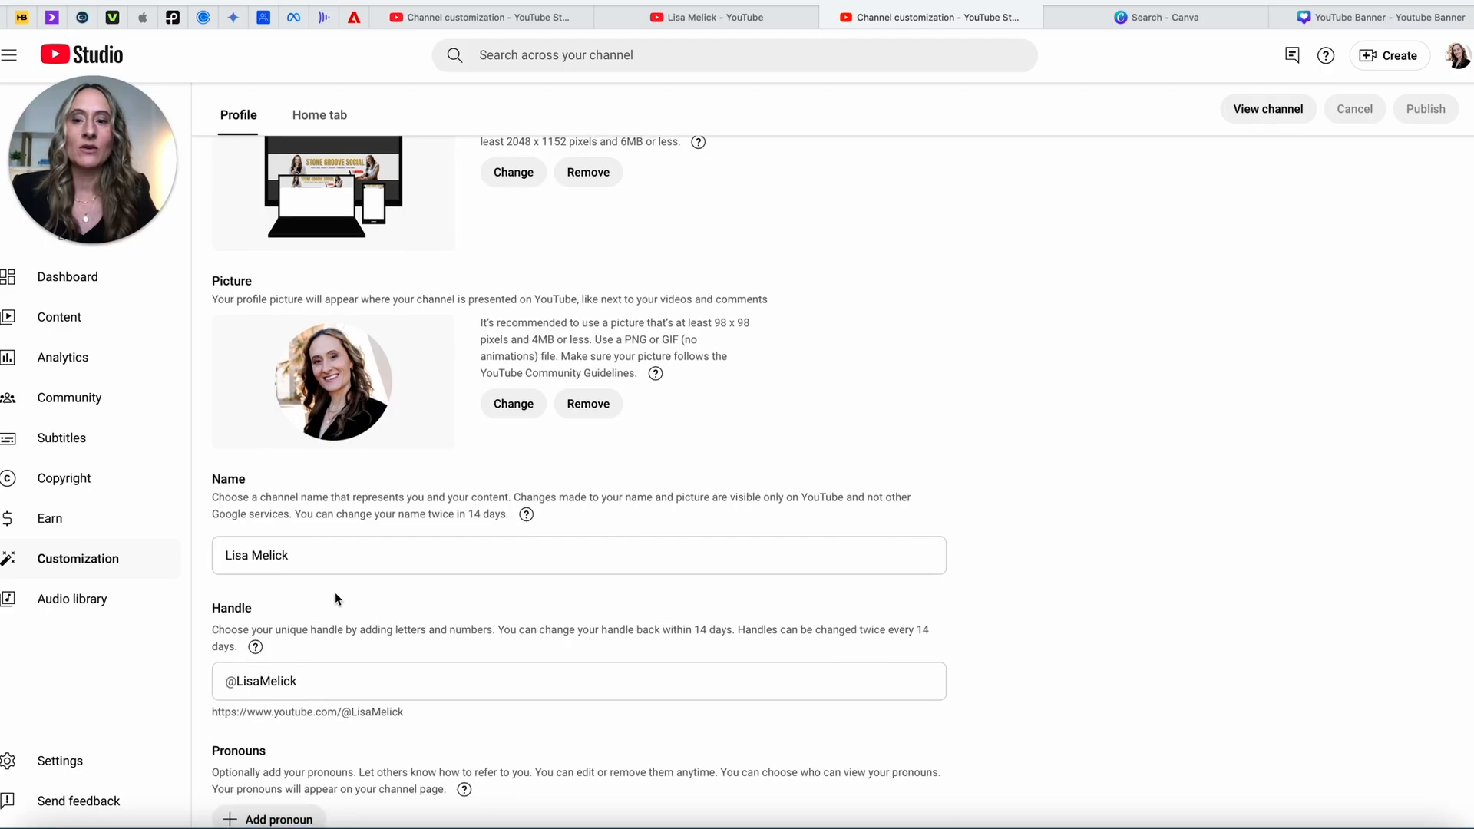
pyautogui.scroll(-1, 335, 592)
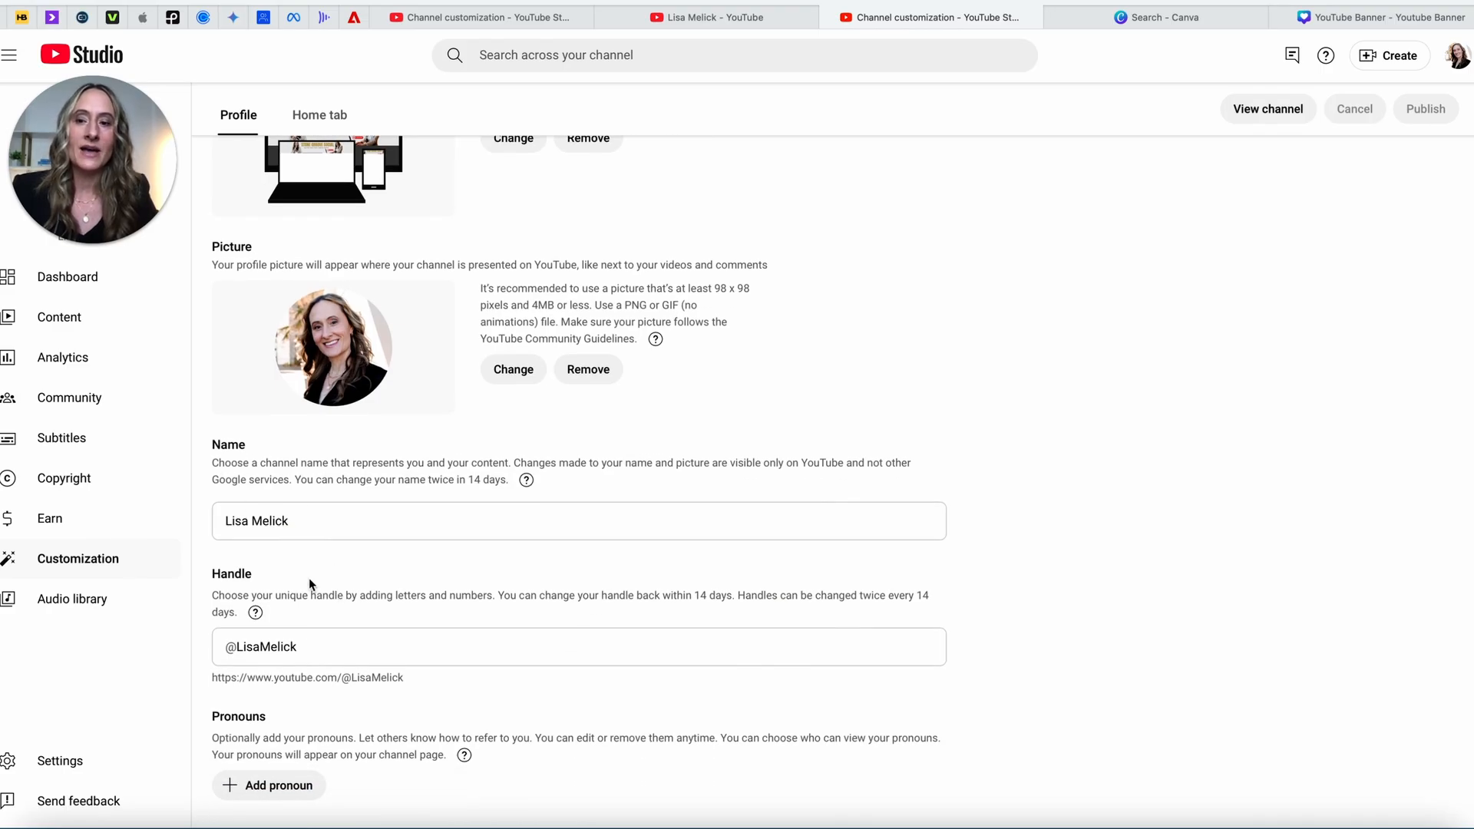
pyautogui.scroll(-5, 309, 585)
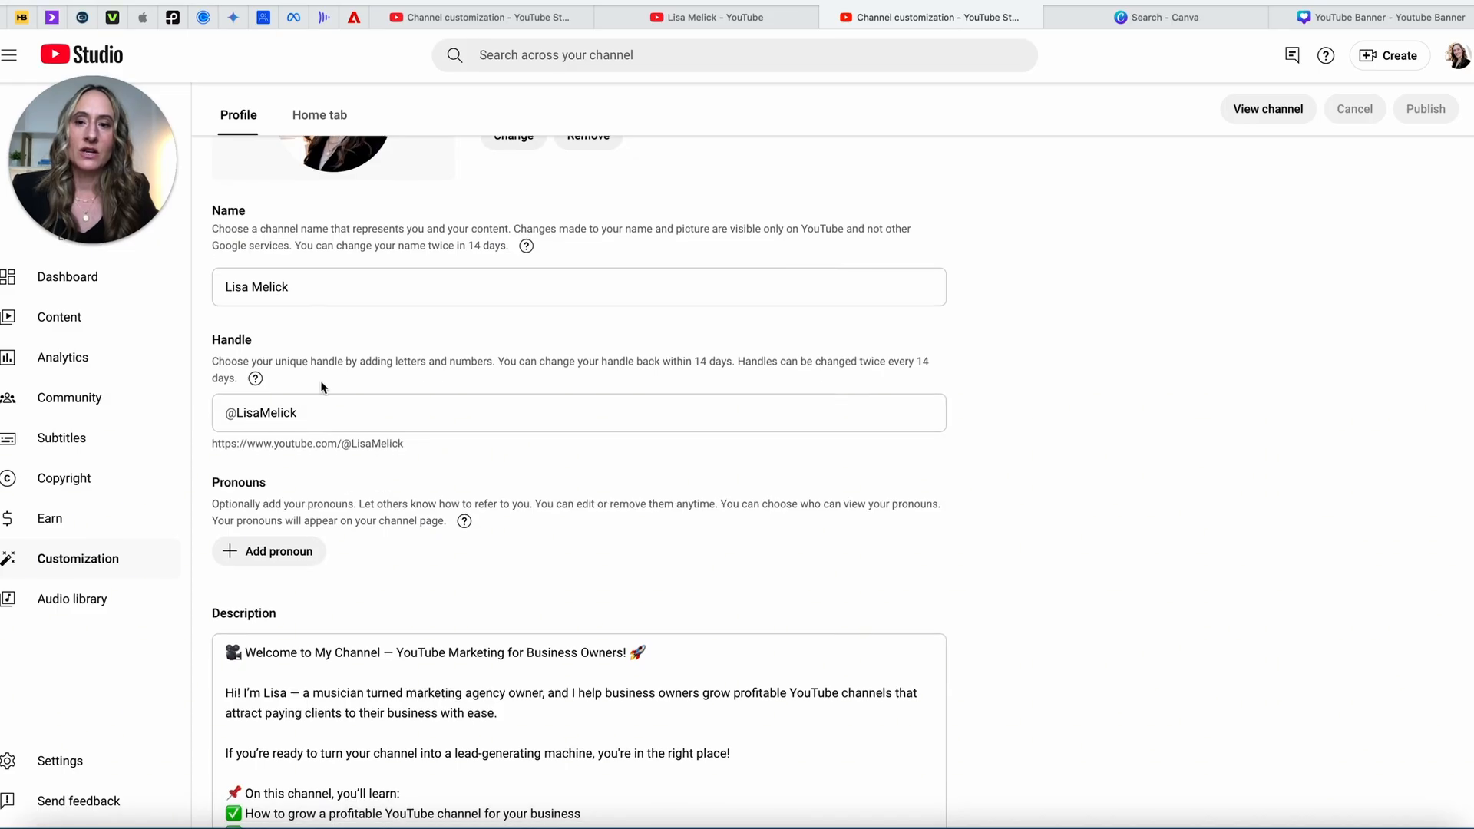
pyautogui.scroll(-2, 339, 576)
pyautogui.scroll(-6, 339, 576)
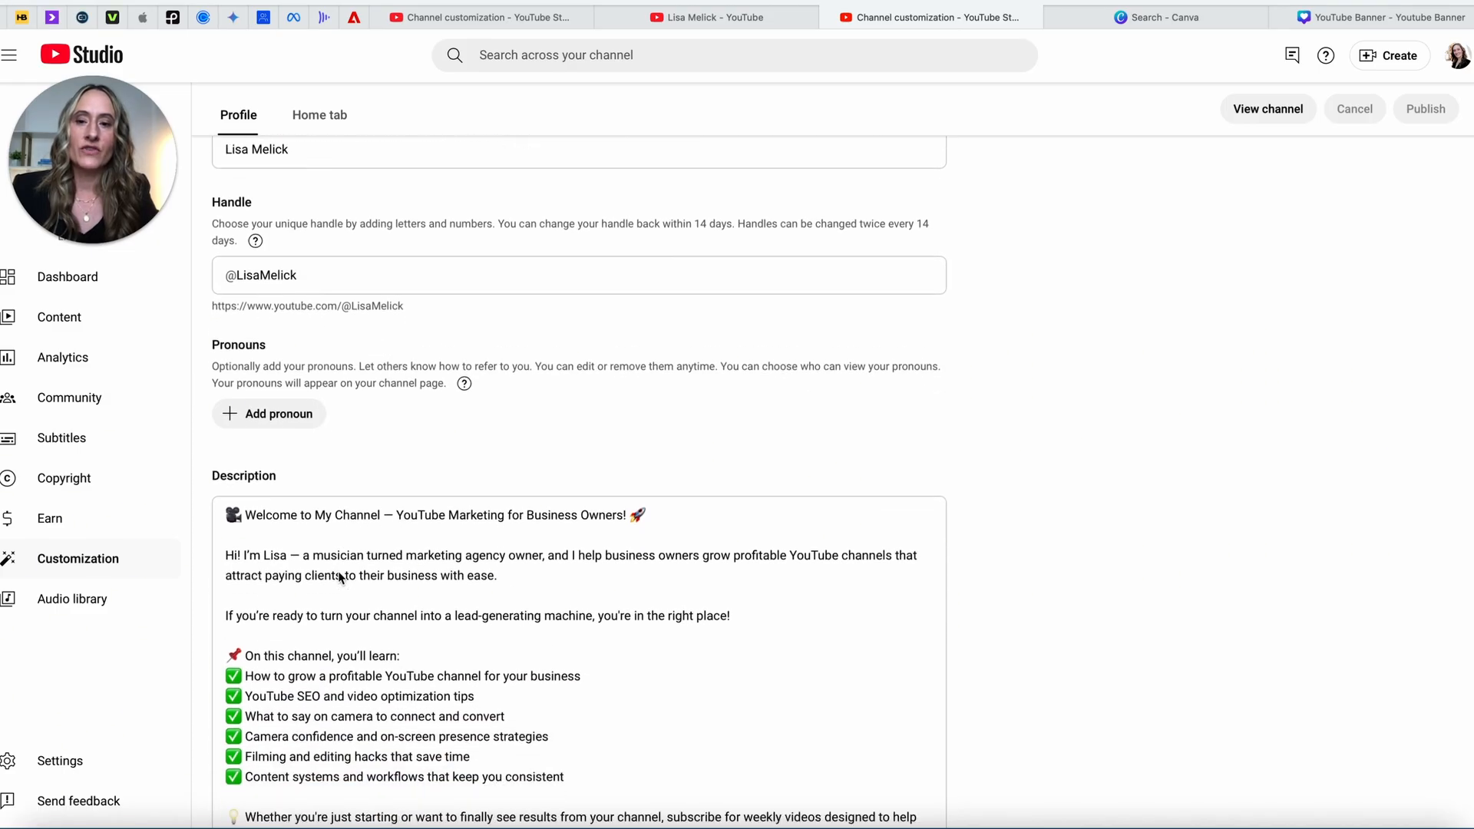
pyautogui.scroll(-2, 338, 572)
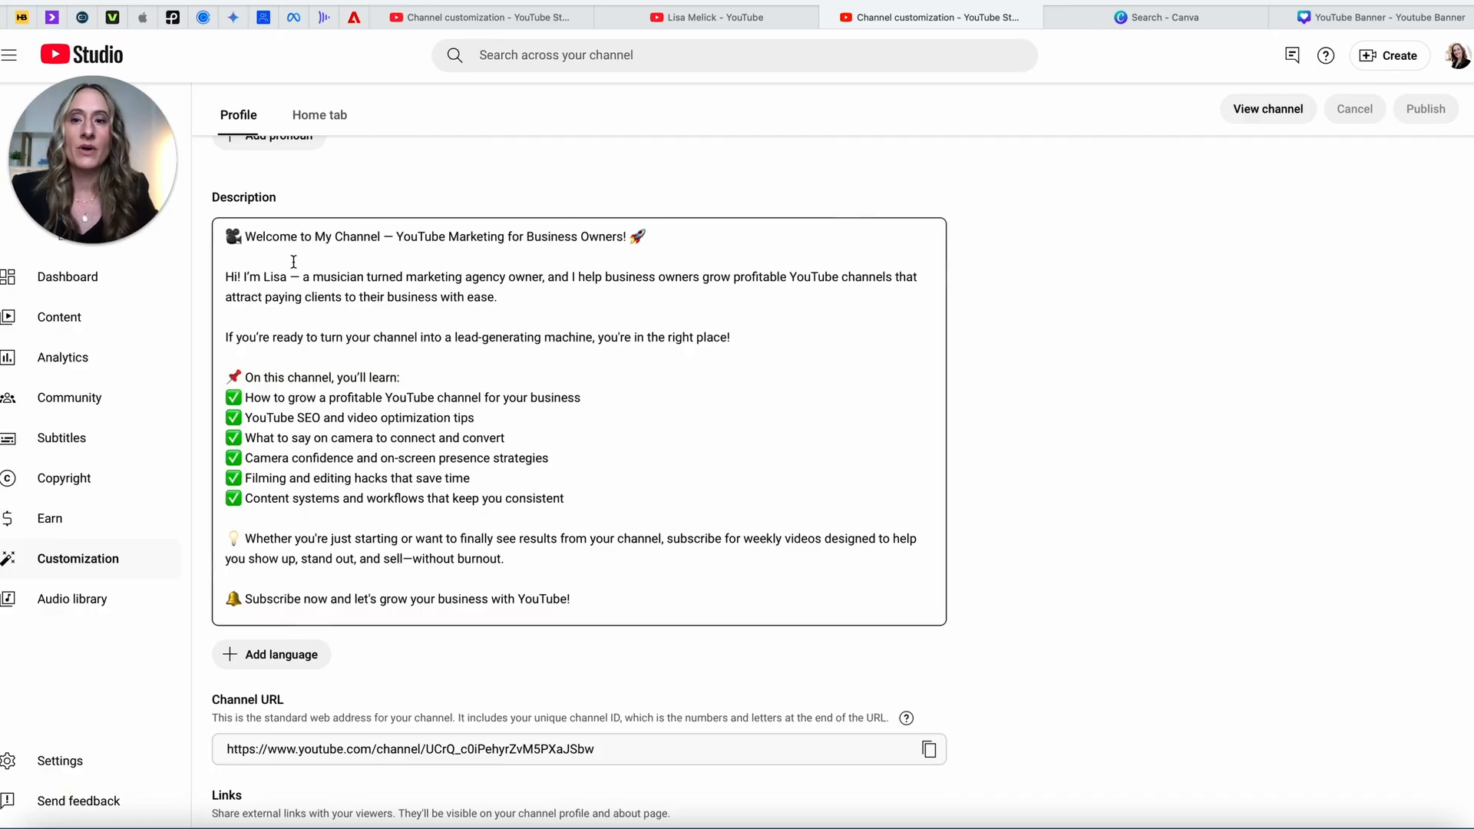
pyautogui.scroll(-1, 329, 321)
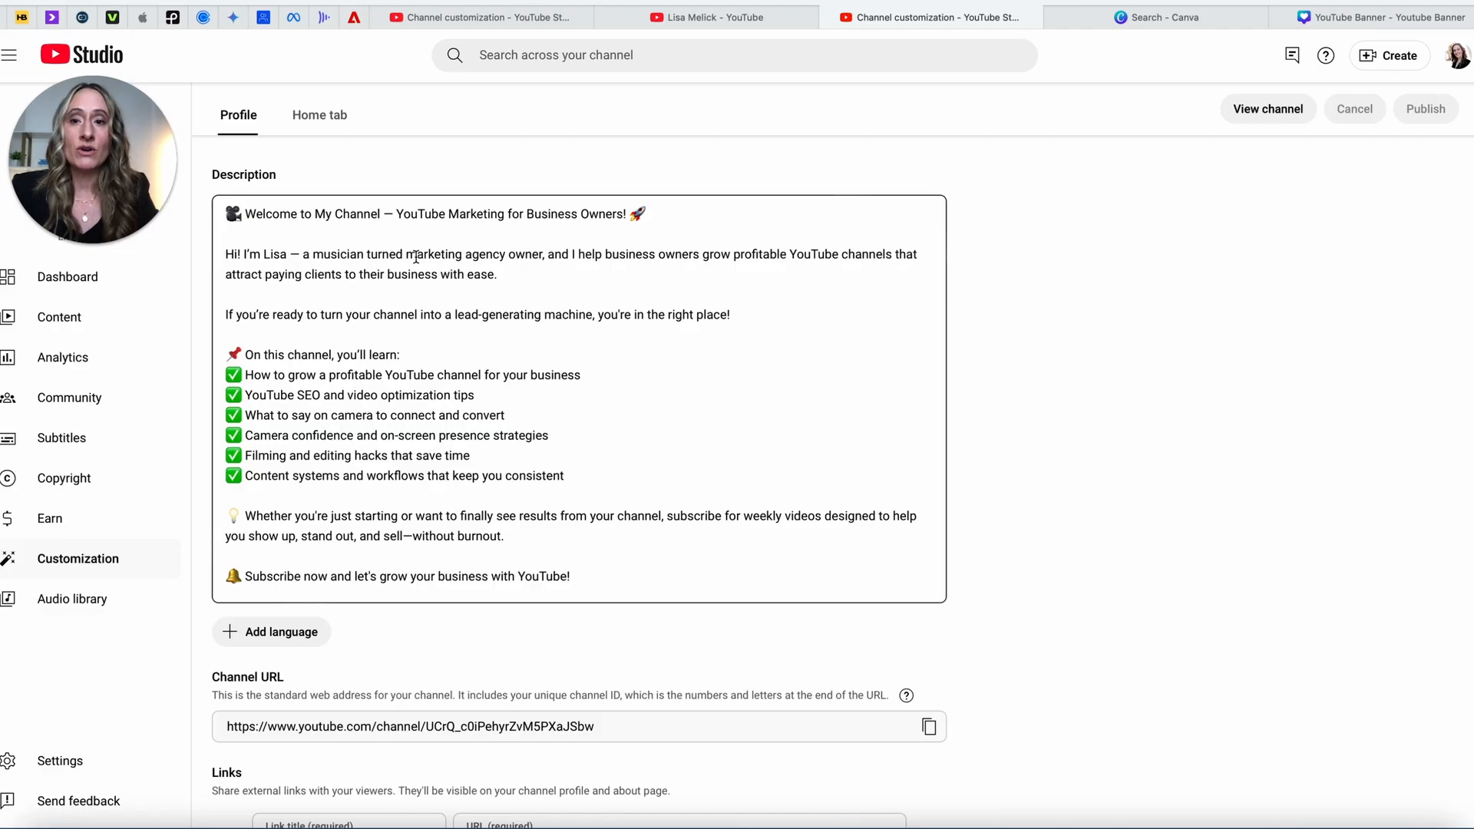
pyautogui.click(523, 277)
pyautogui.click(863, 255)
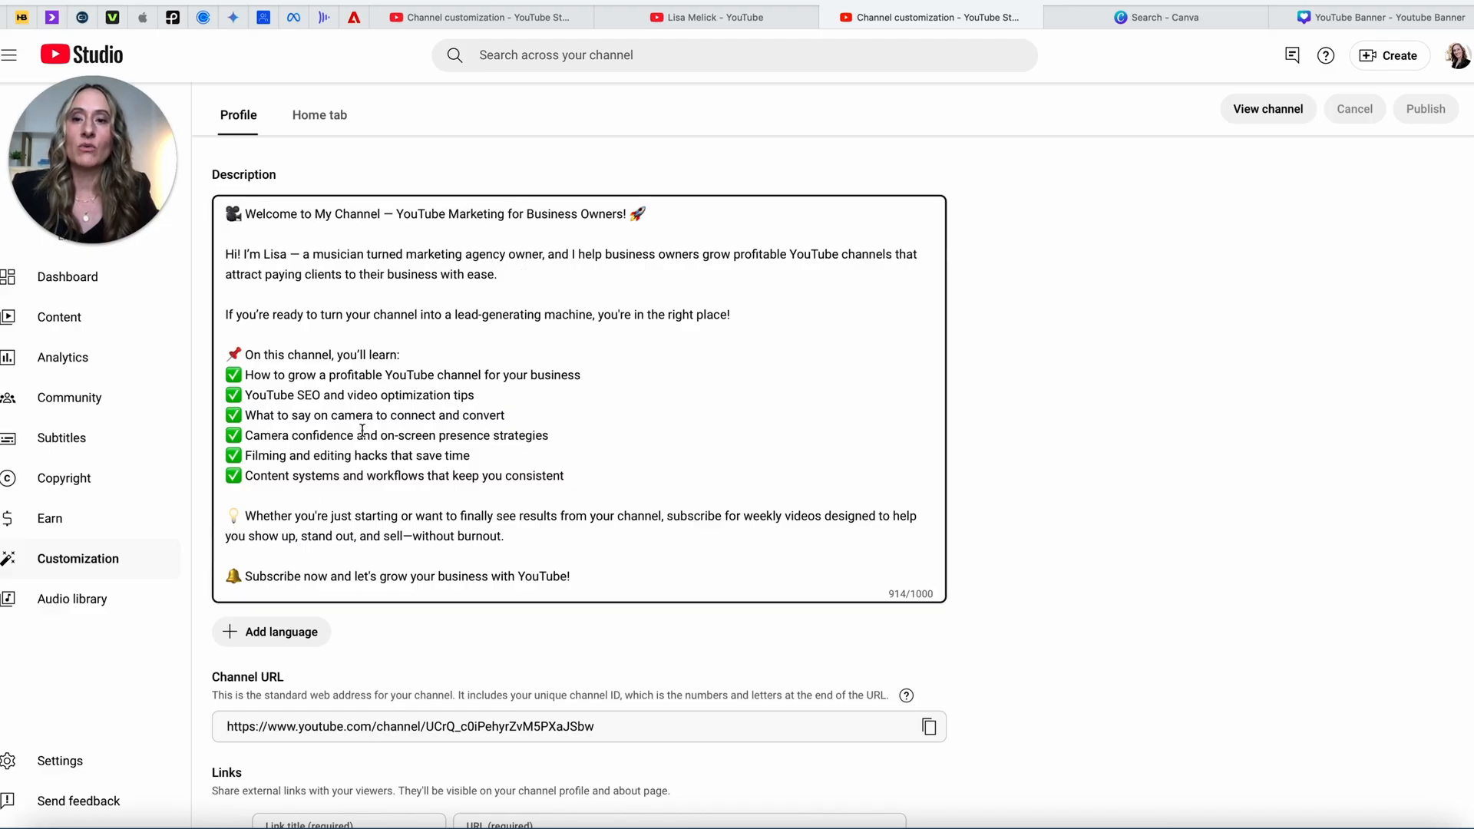
pyautogui.click(302, 253)
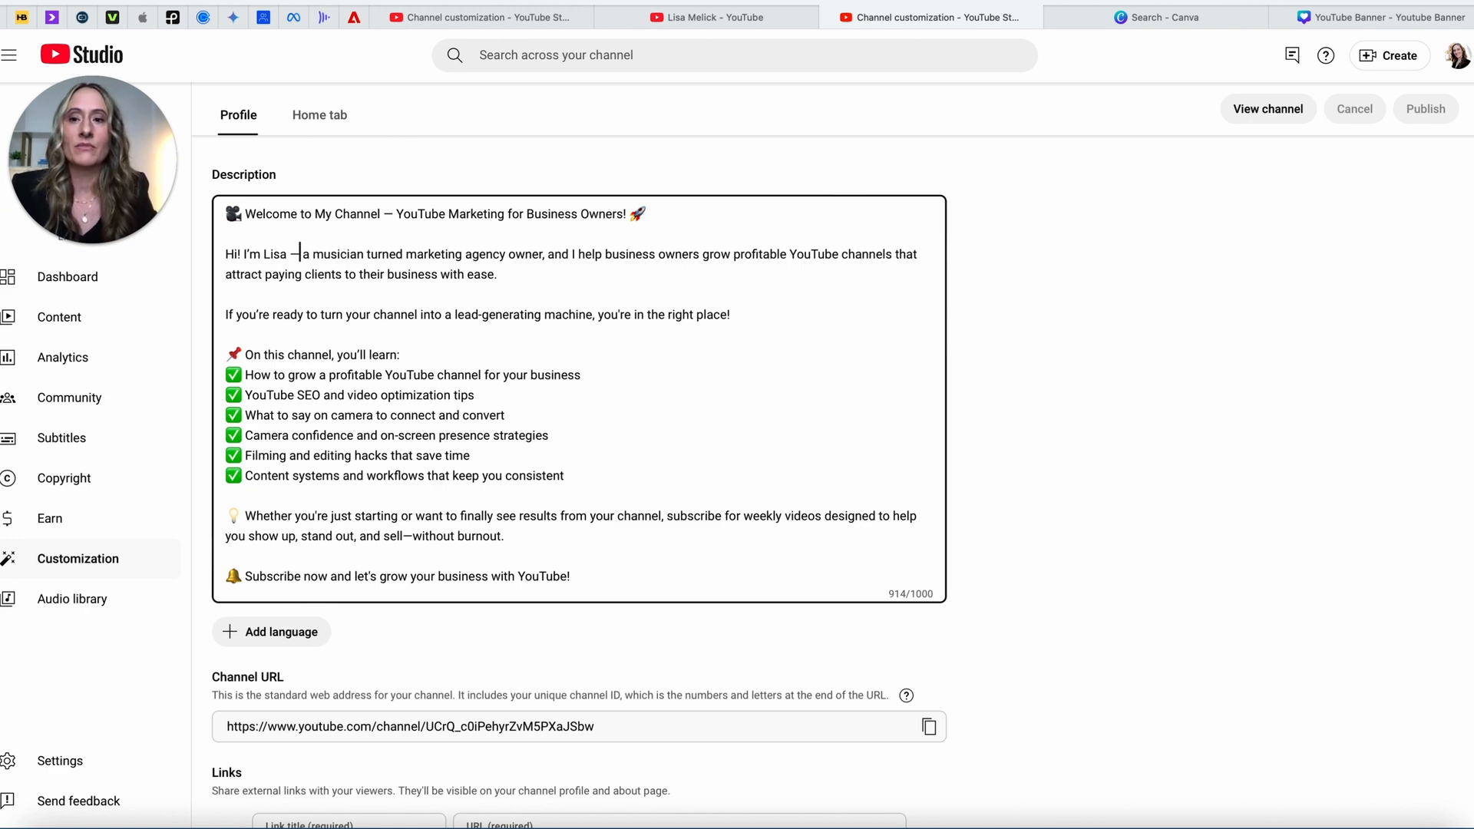
pyautogui.click(541, 274)
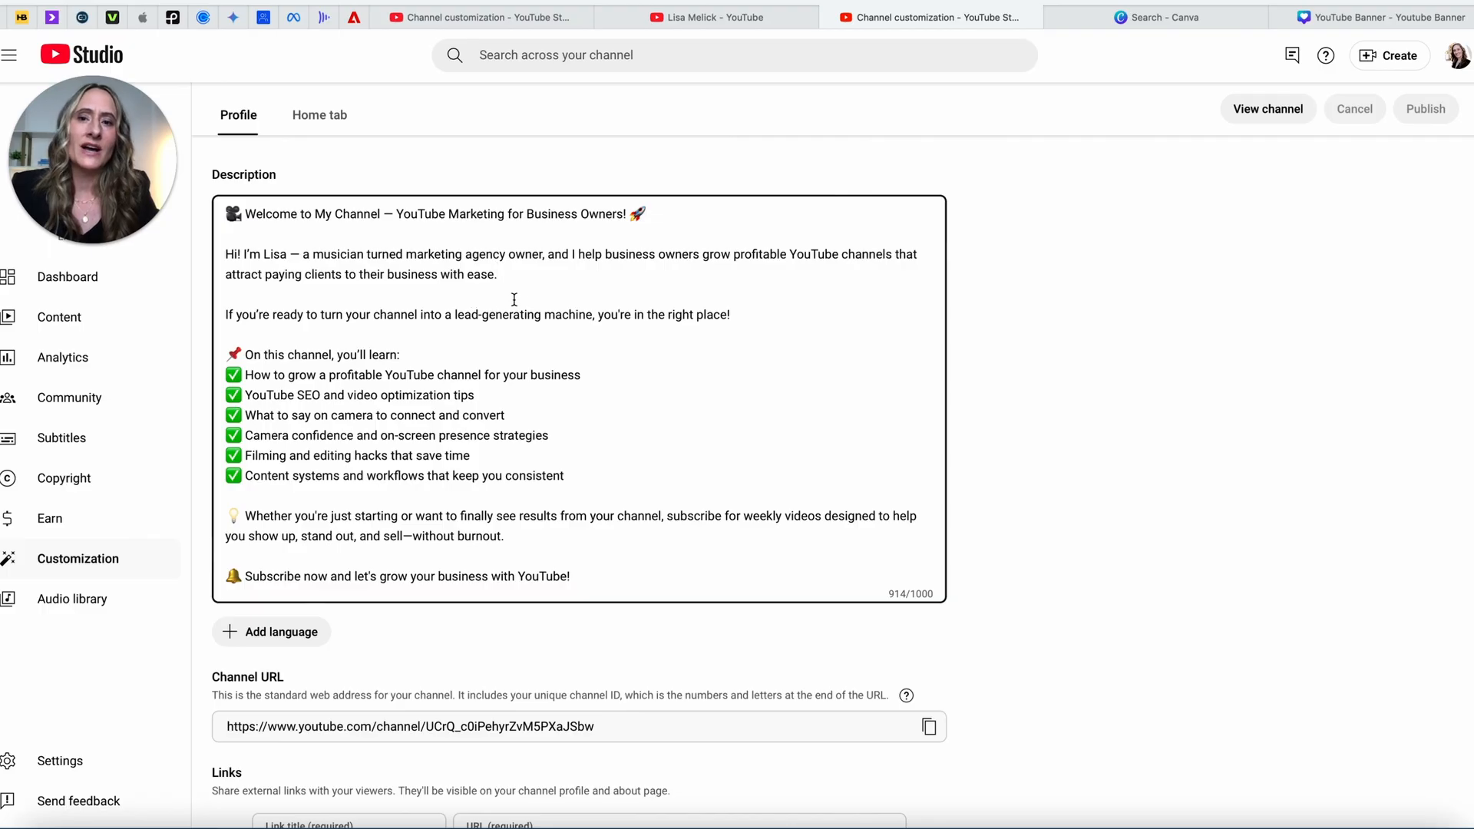
pyautogui.scroll(-1, 578, 317)
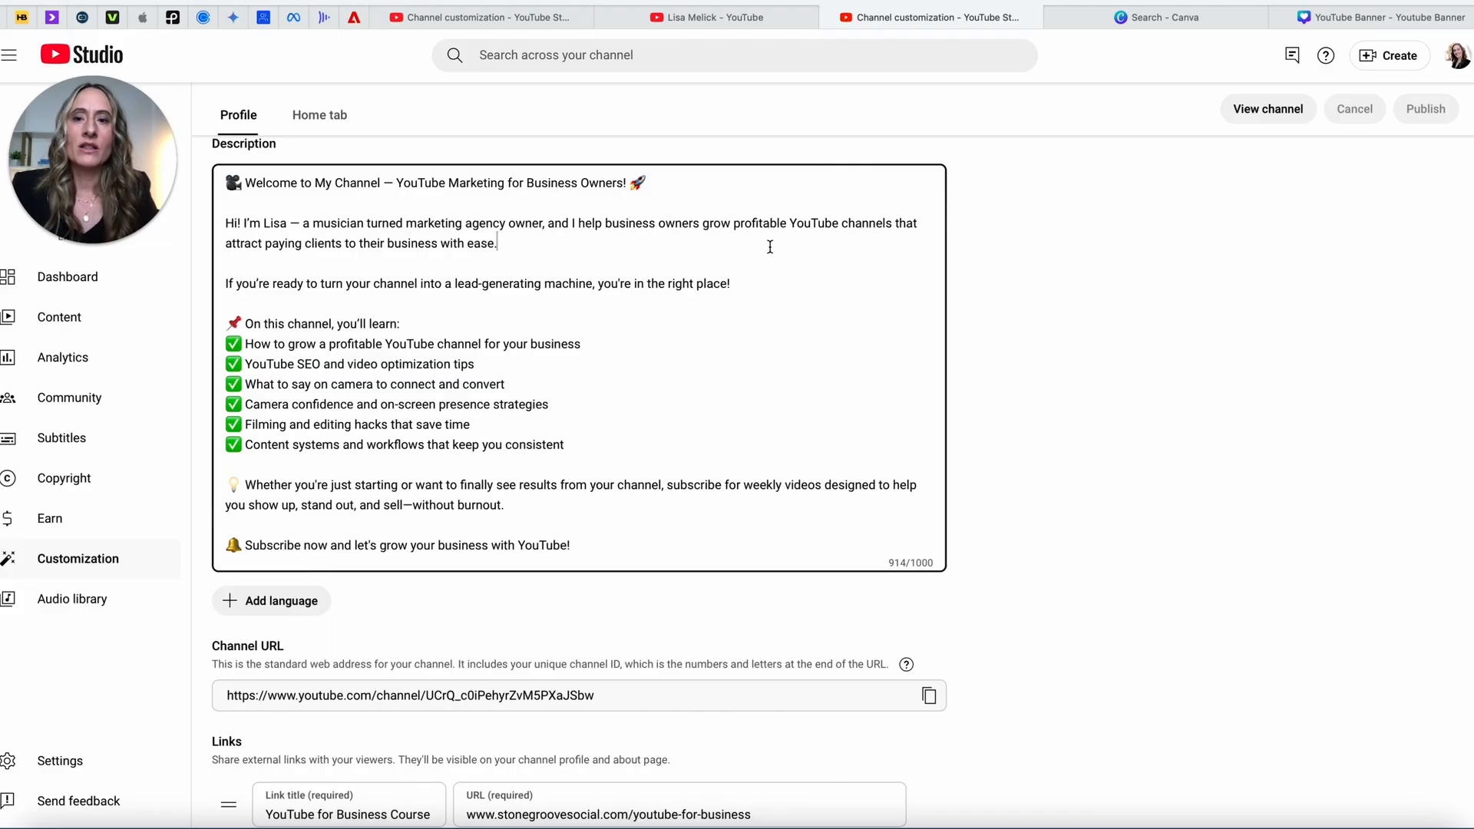
pyautogui.scroll(-1, 769, 246)
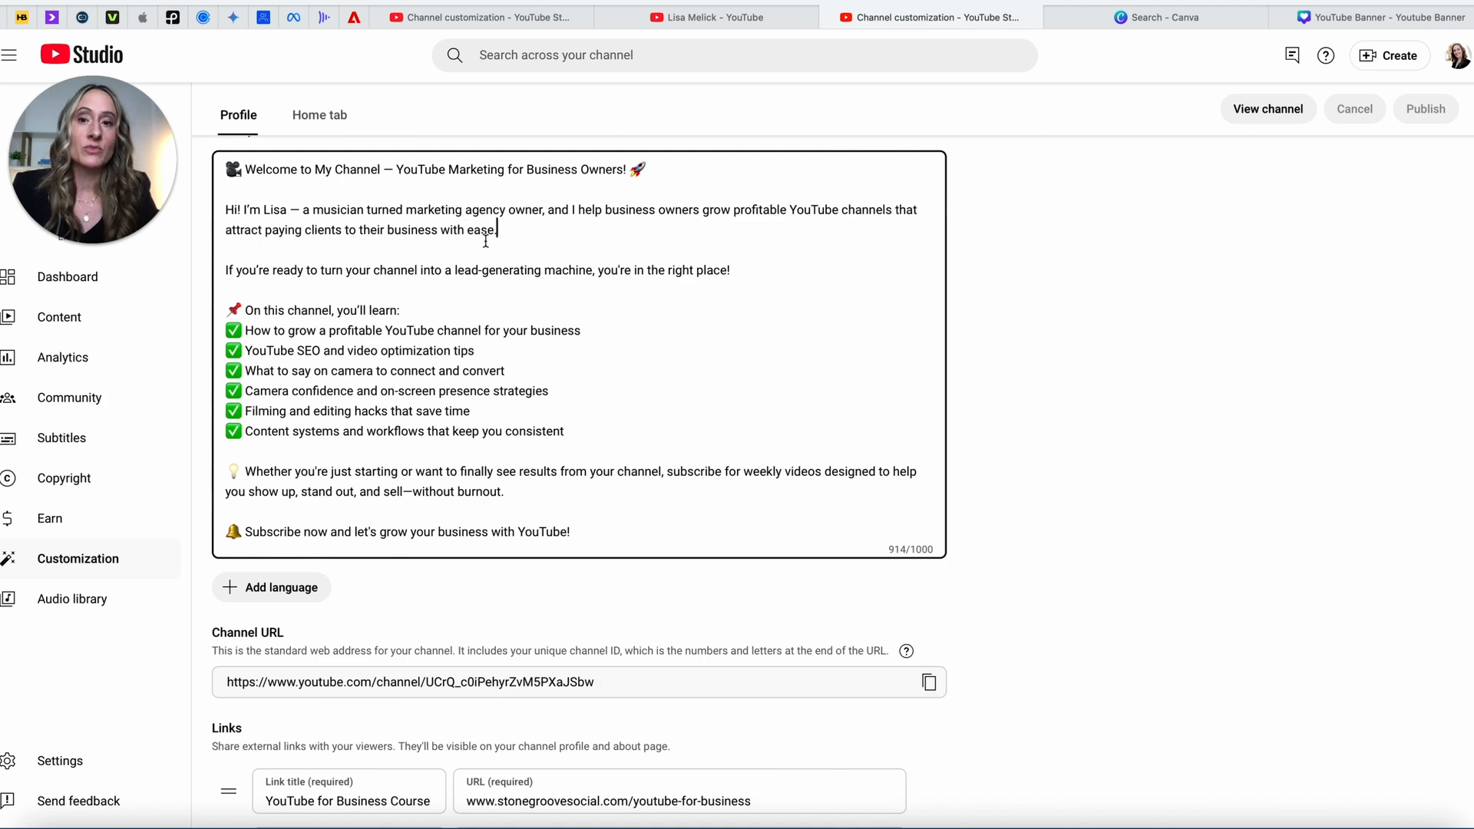
pyautogui.scroll(-3, 415, 291)
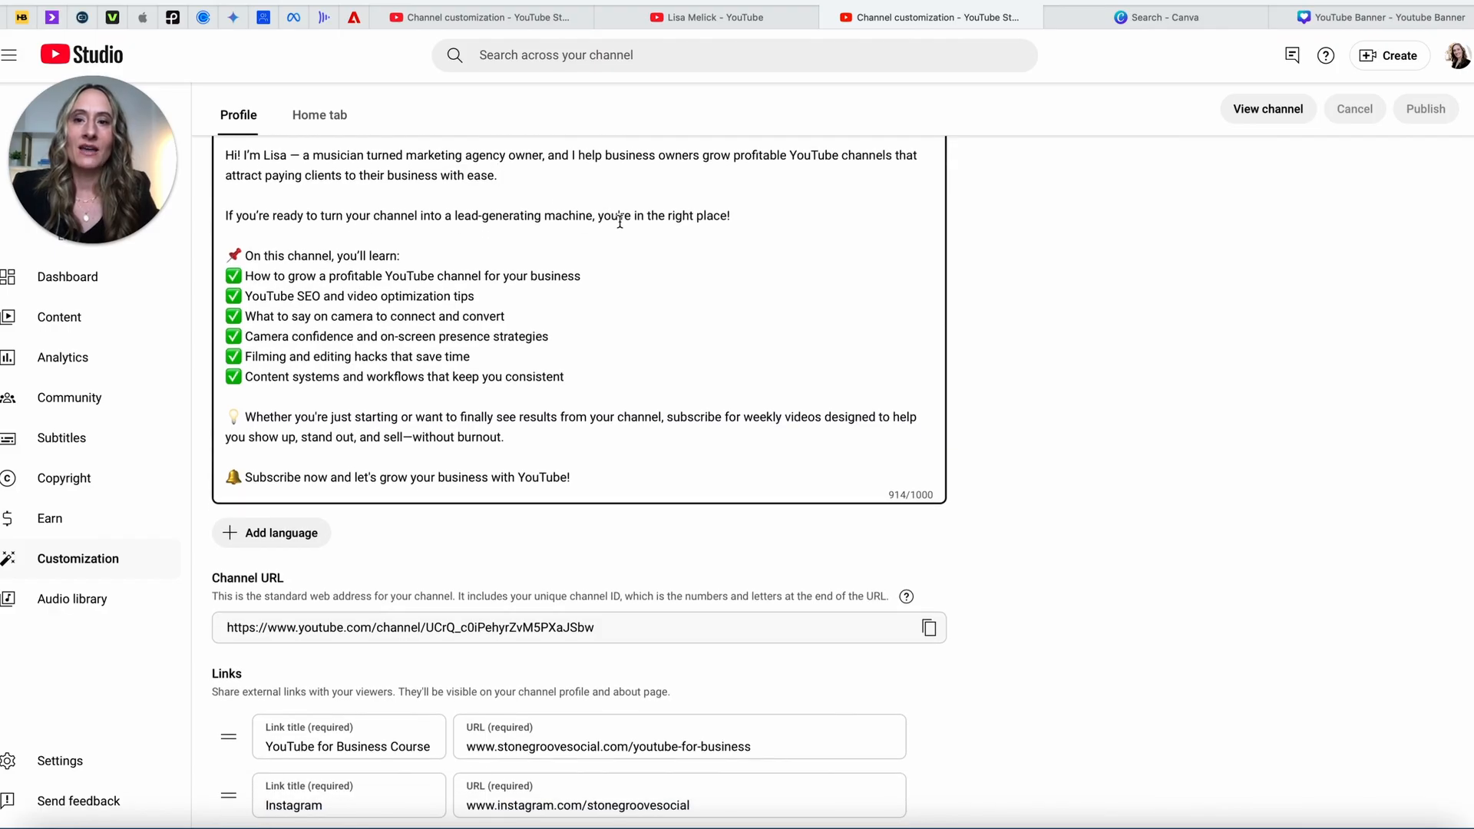
pyautogui.scroll(-1, 620, 222)
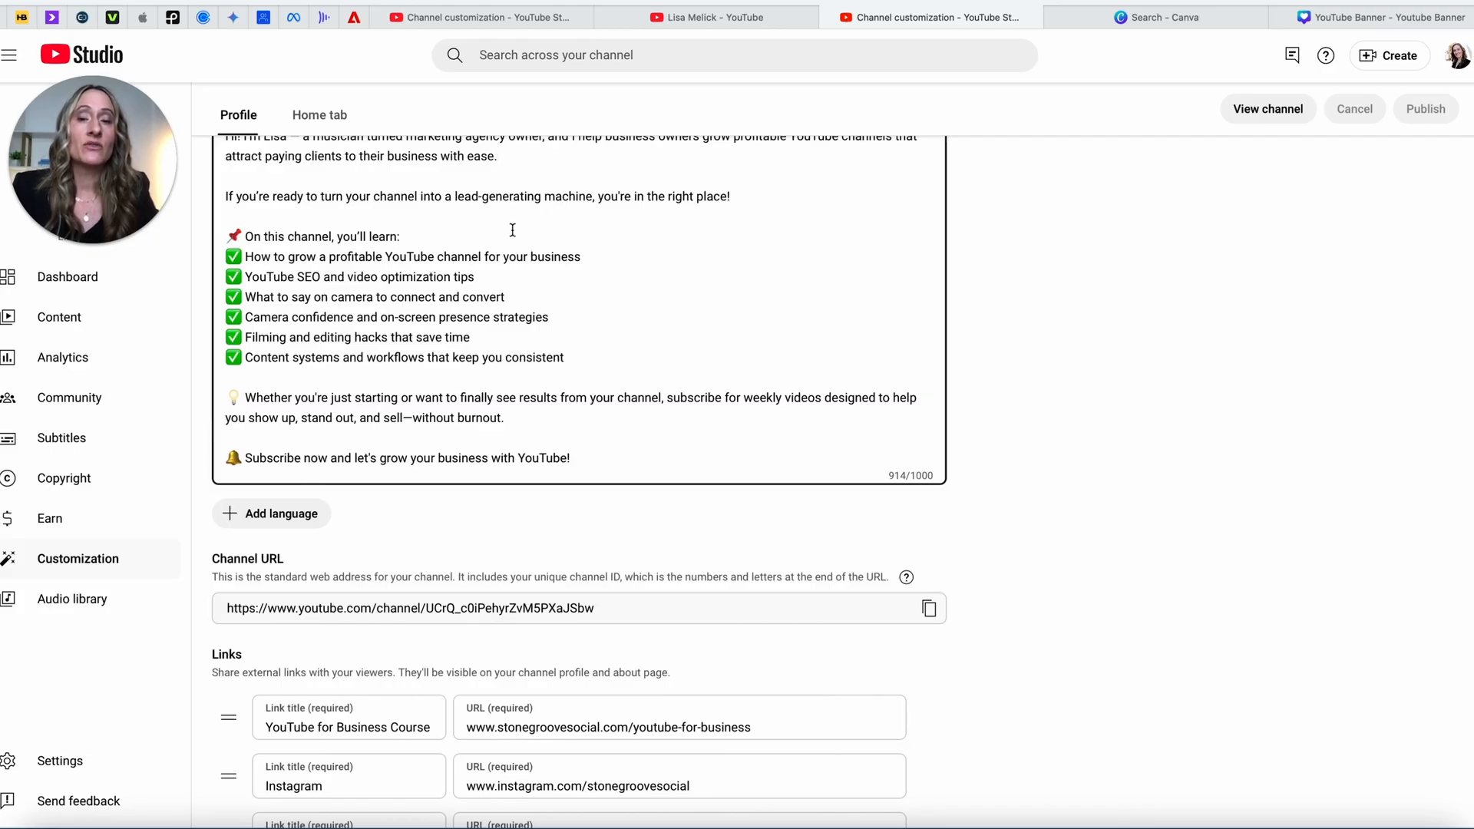
pyautogui.scroll(-2, 714, 218)
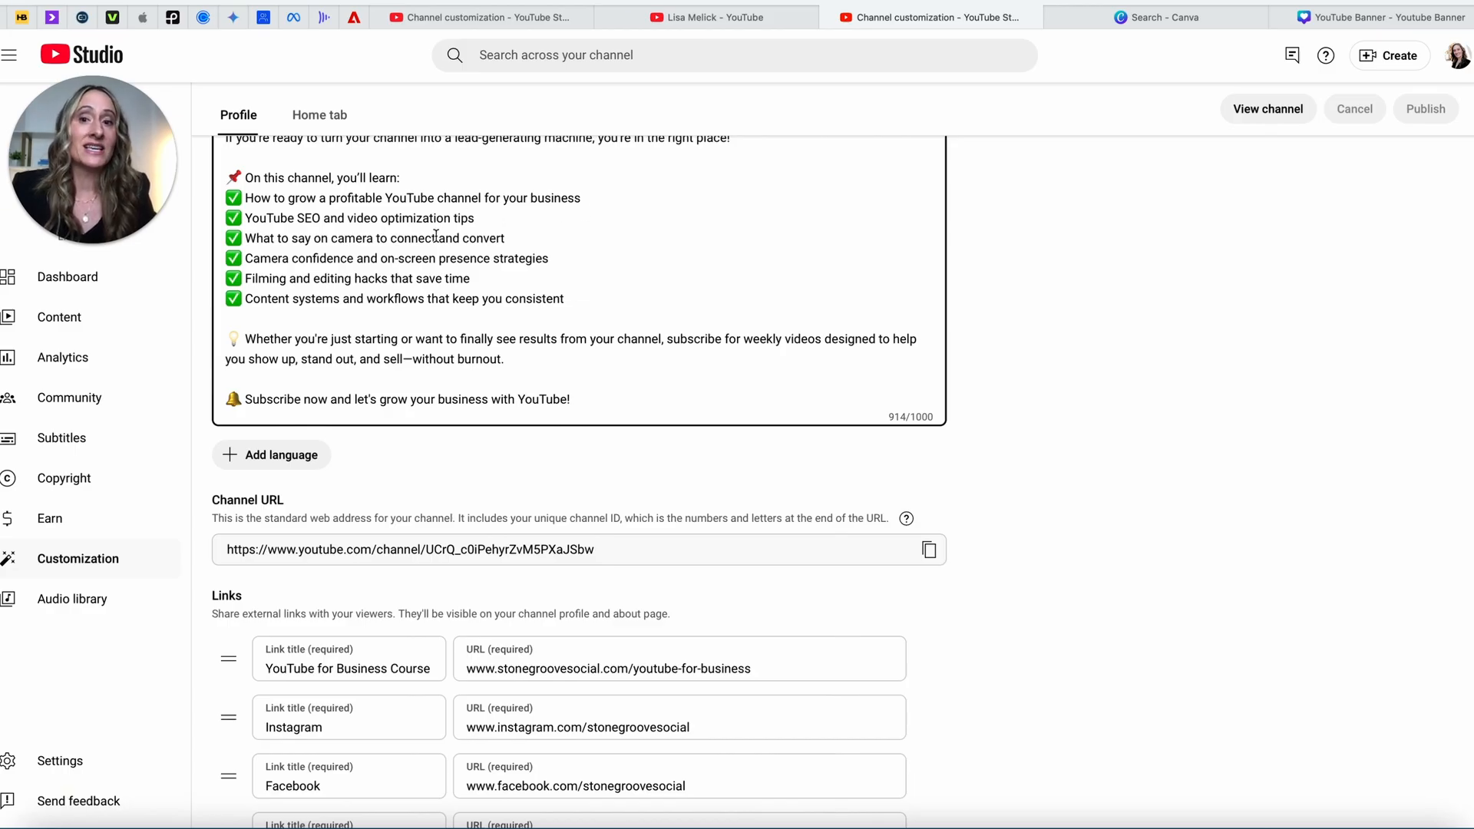
pyautogui.scroll(-1, 436, 237)
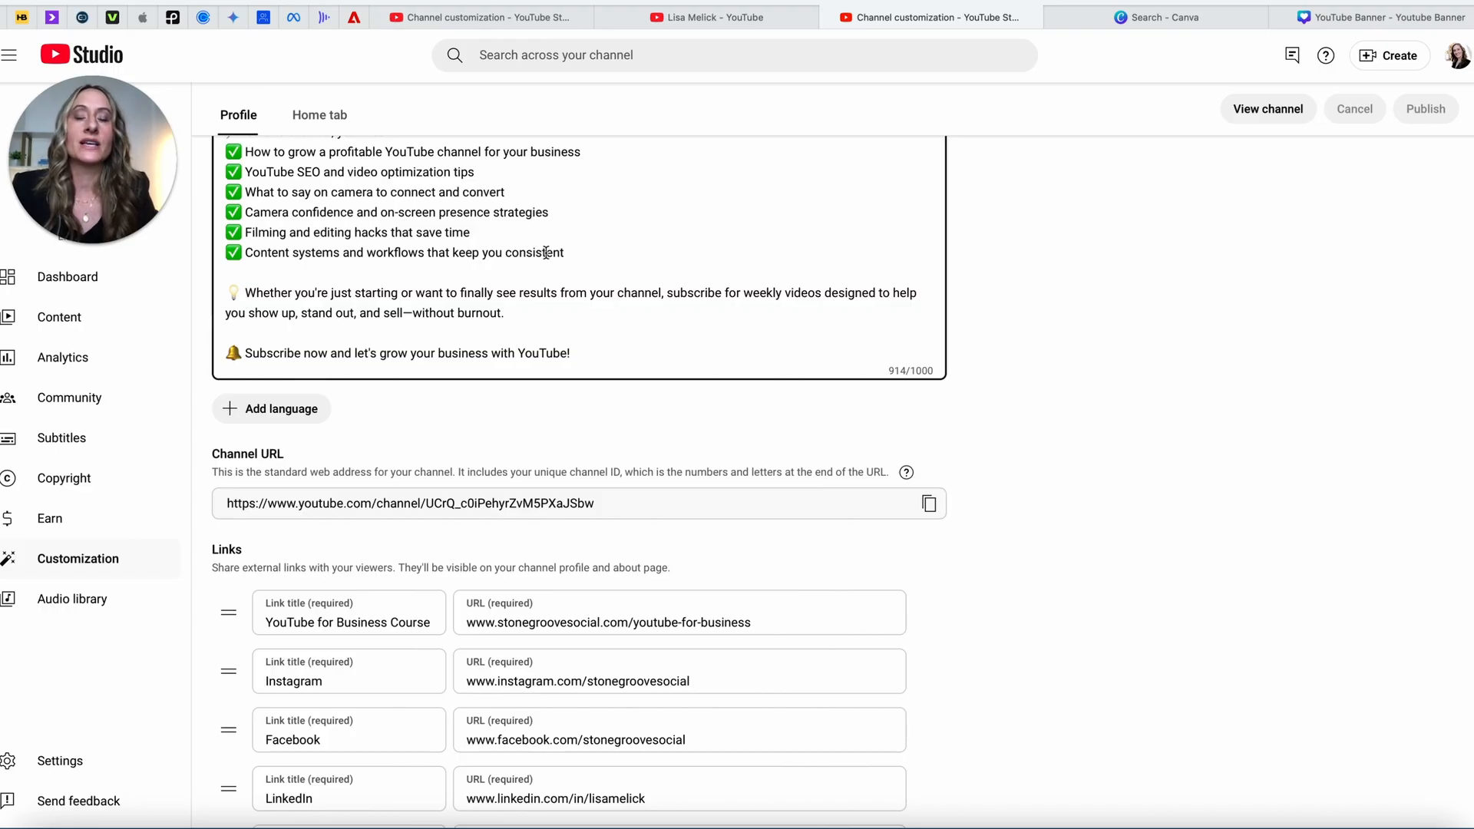
pyautogui.scroll(-1, 545, 252)
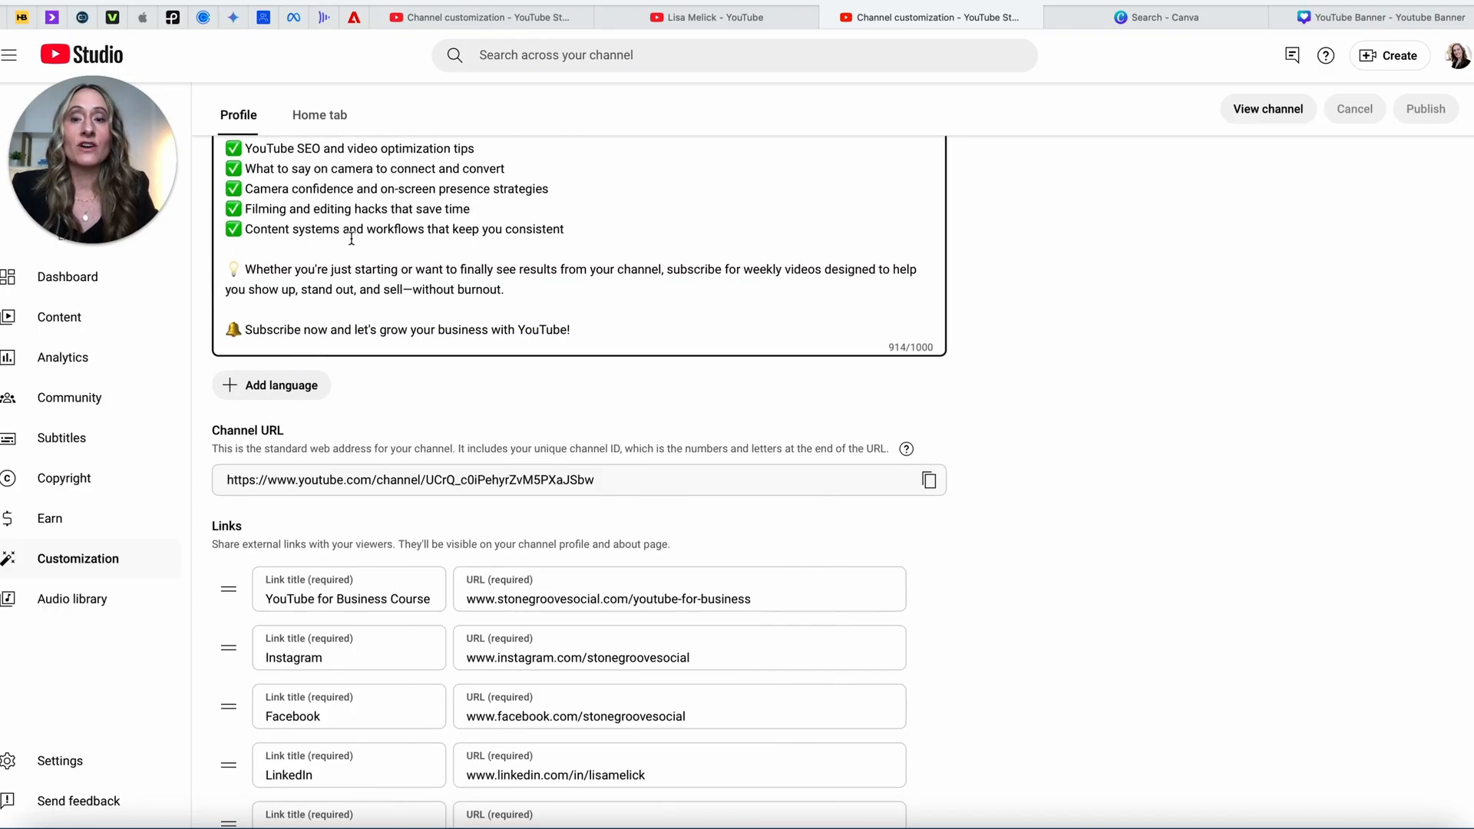
pyautogui.scroll(-1, 498, 244)
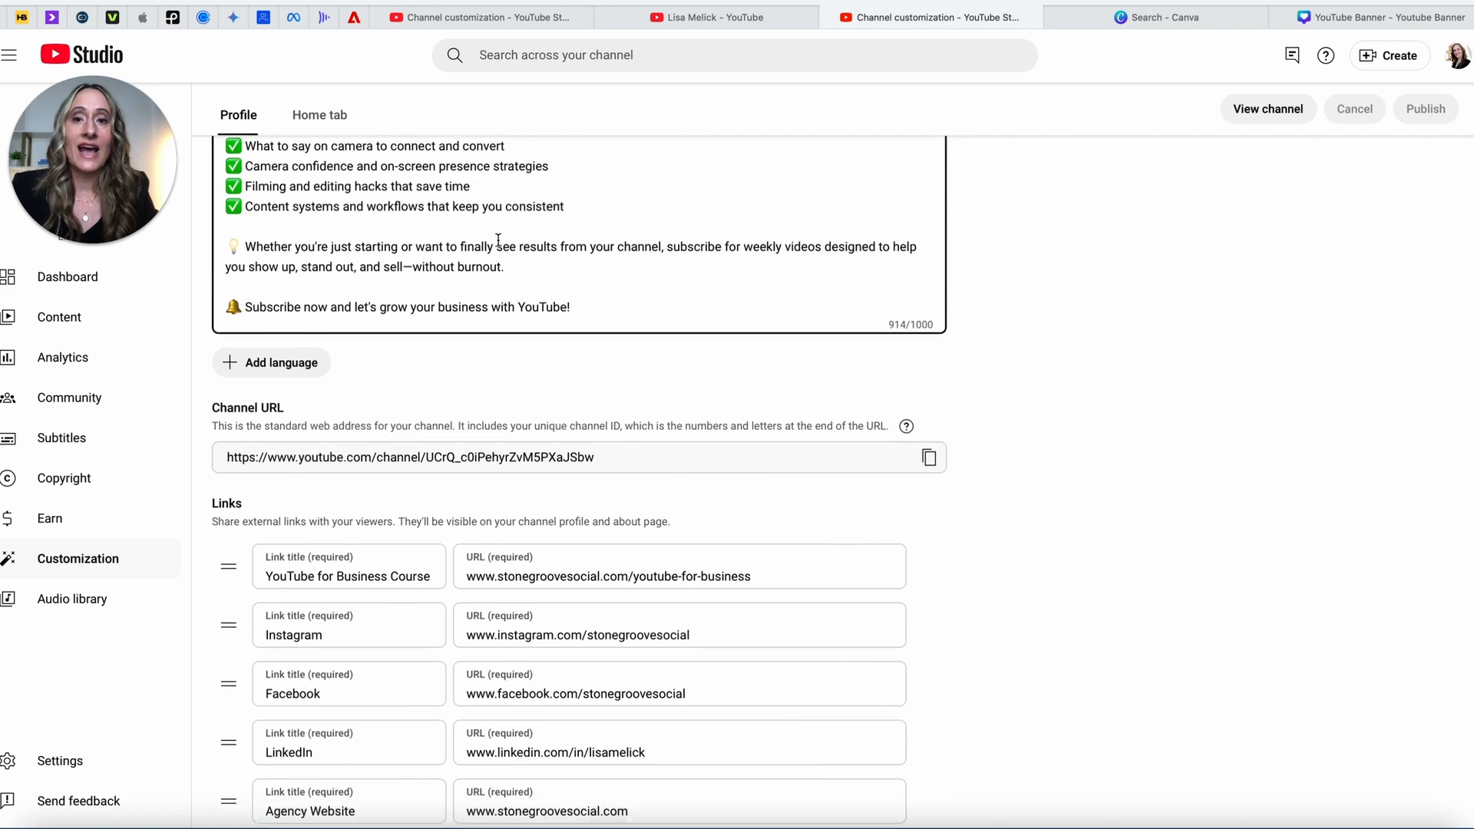
pyautogui.scroll(1, 498, 240)
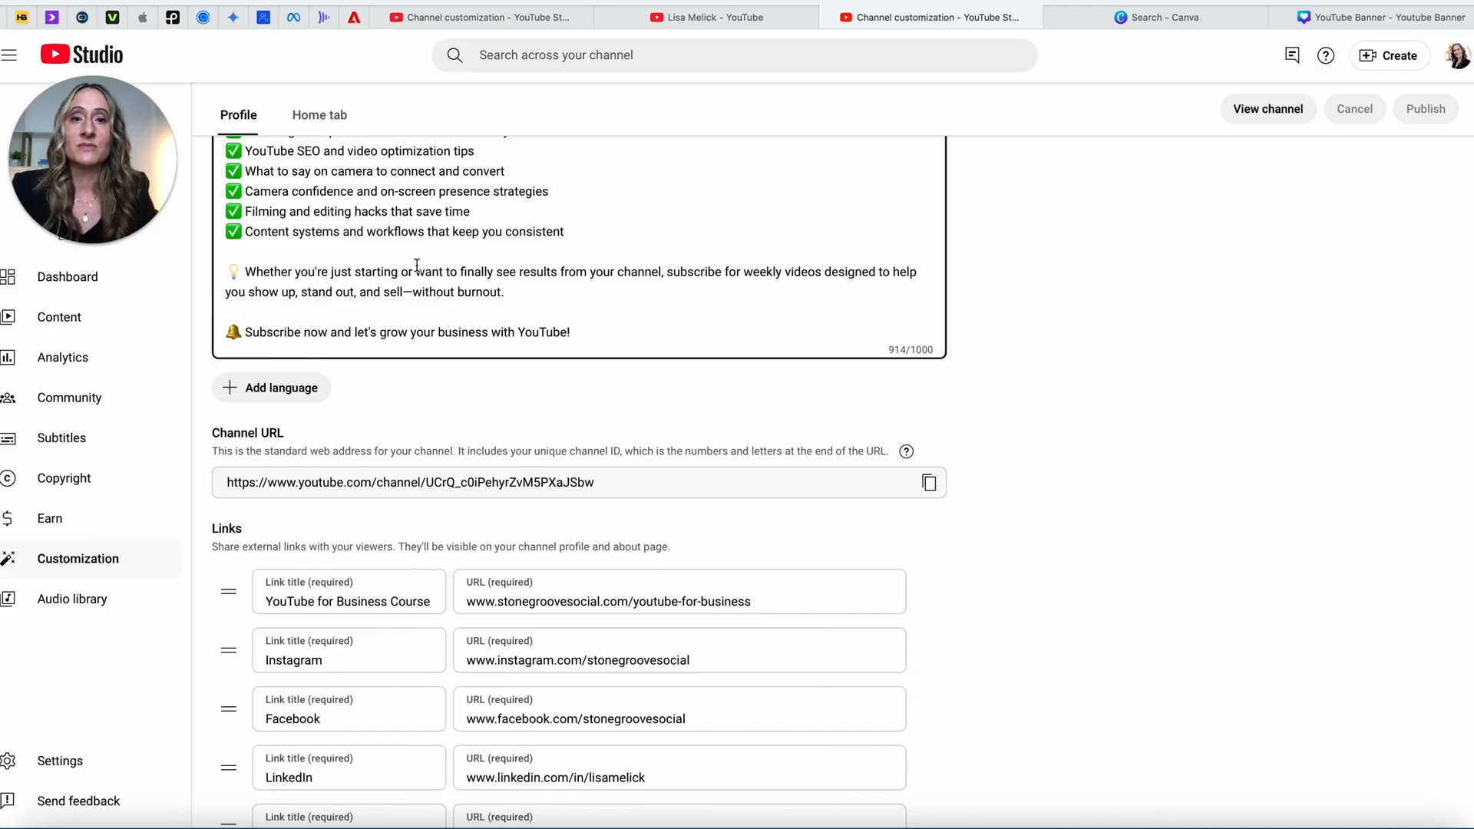
pyautogui.scroll(-1, 434, 267)
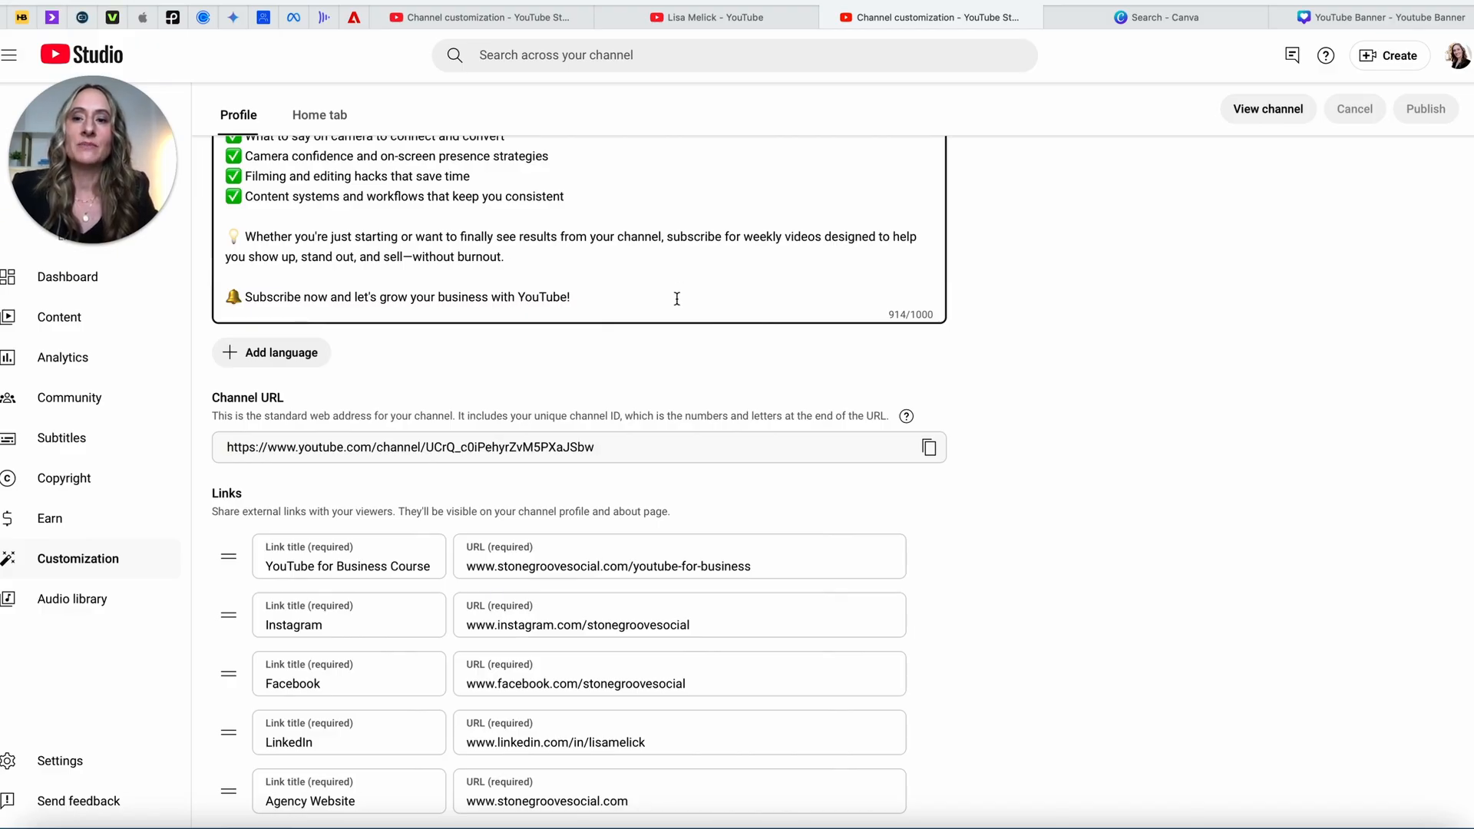
pyautogui.scroll(-3, 676, 299)
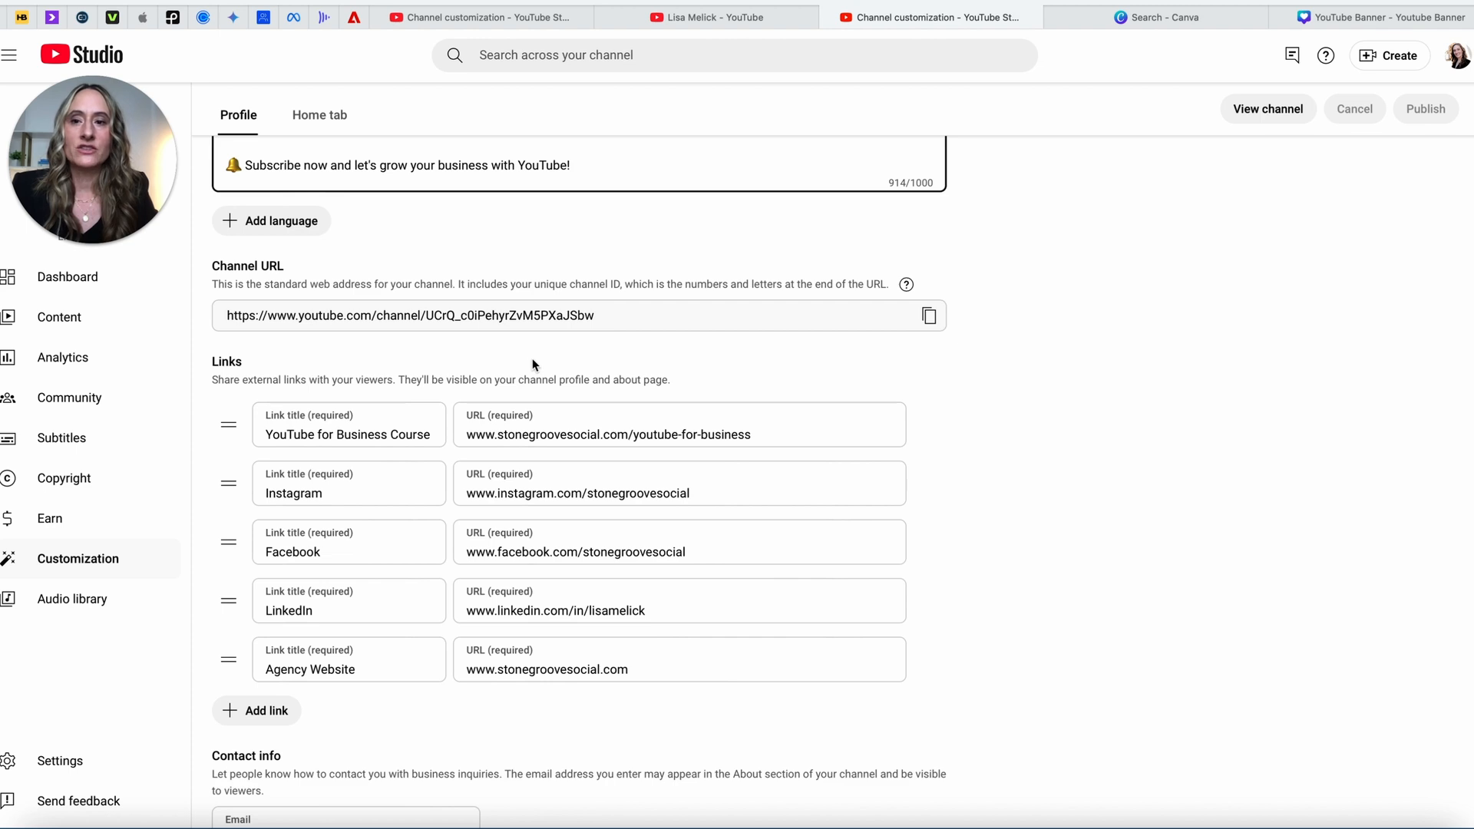
pyautogui.scroll(-1, 535, 365)
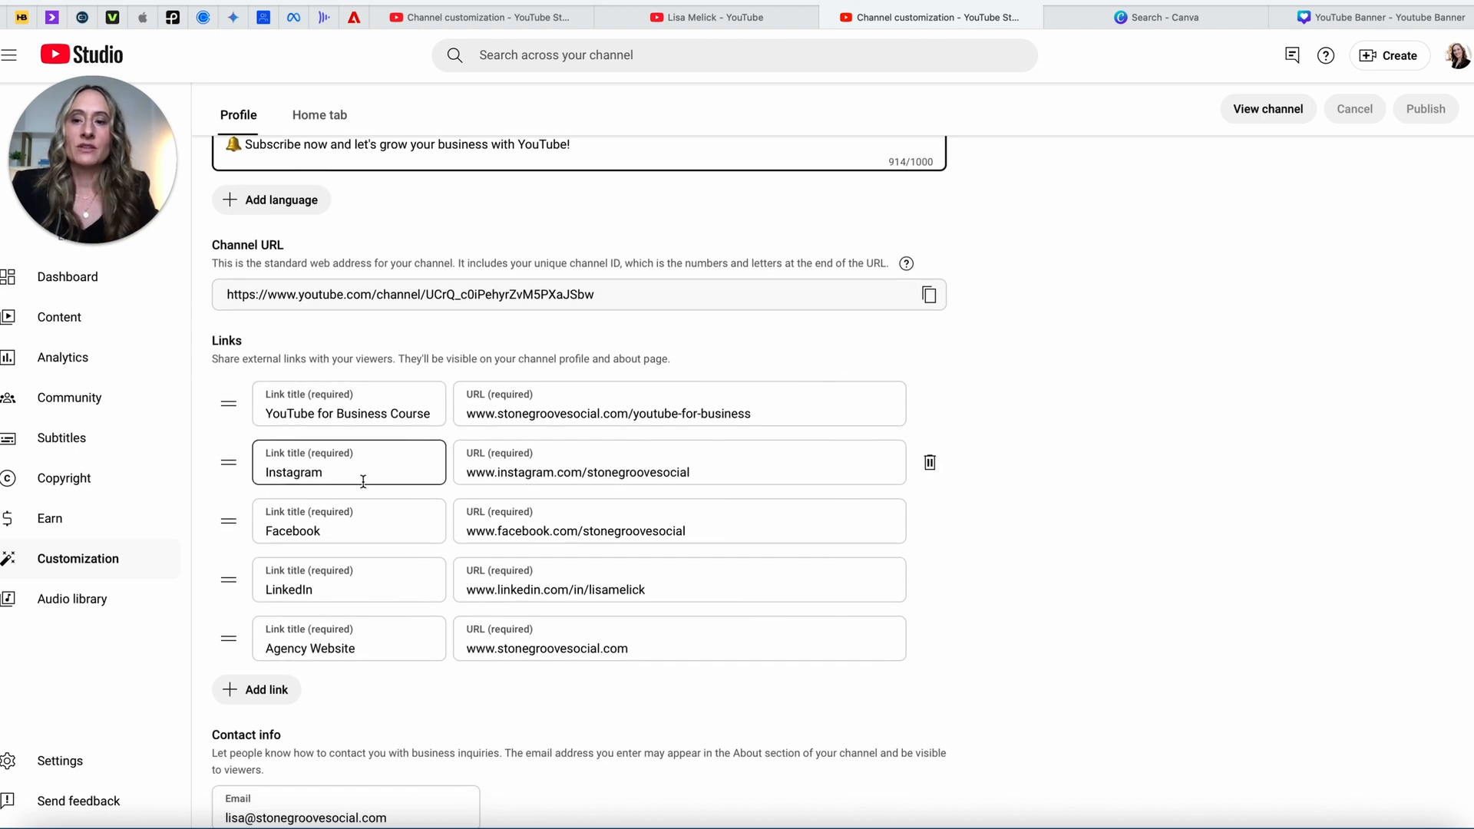
pyautogui.scroll(-4, 320, 639)
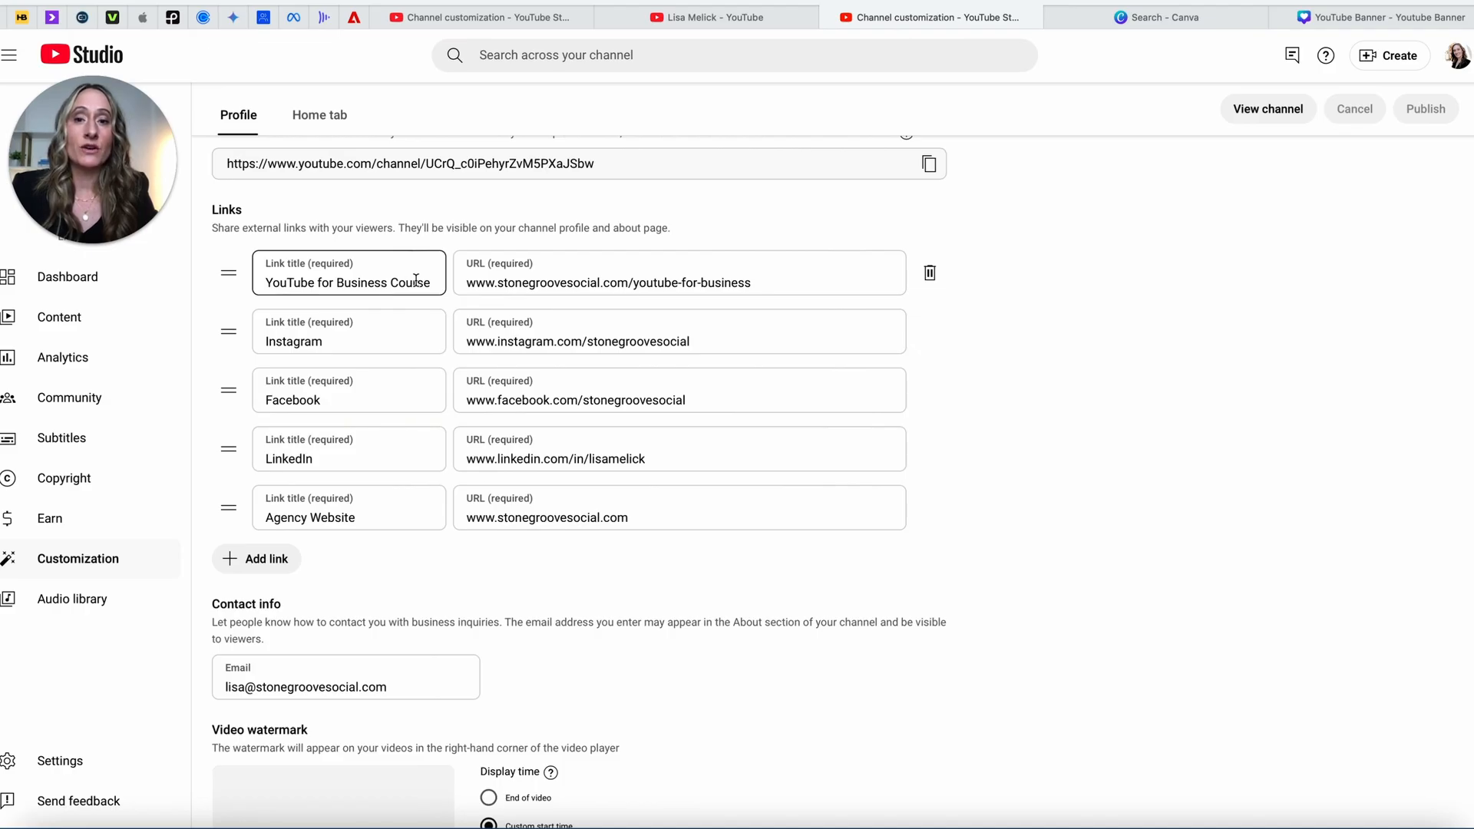
pyautogui.click(512, 276)
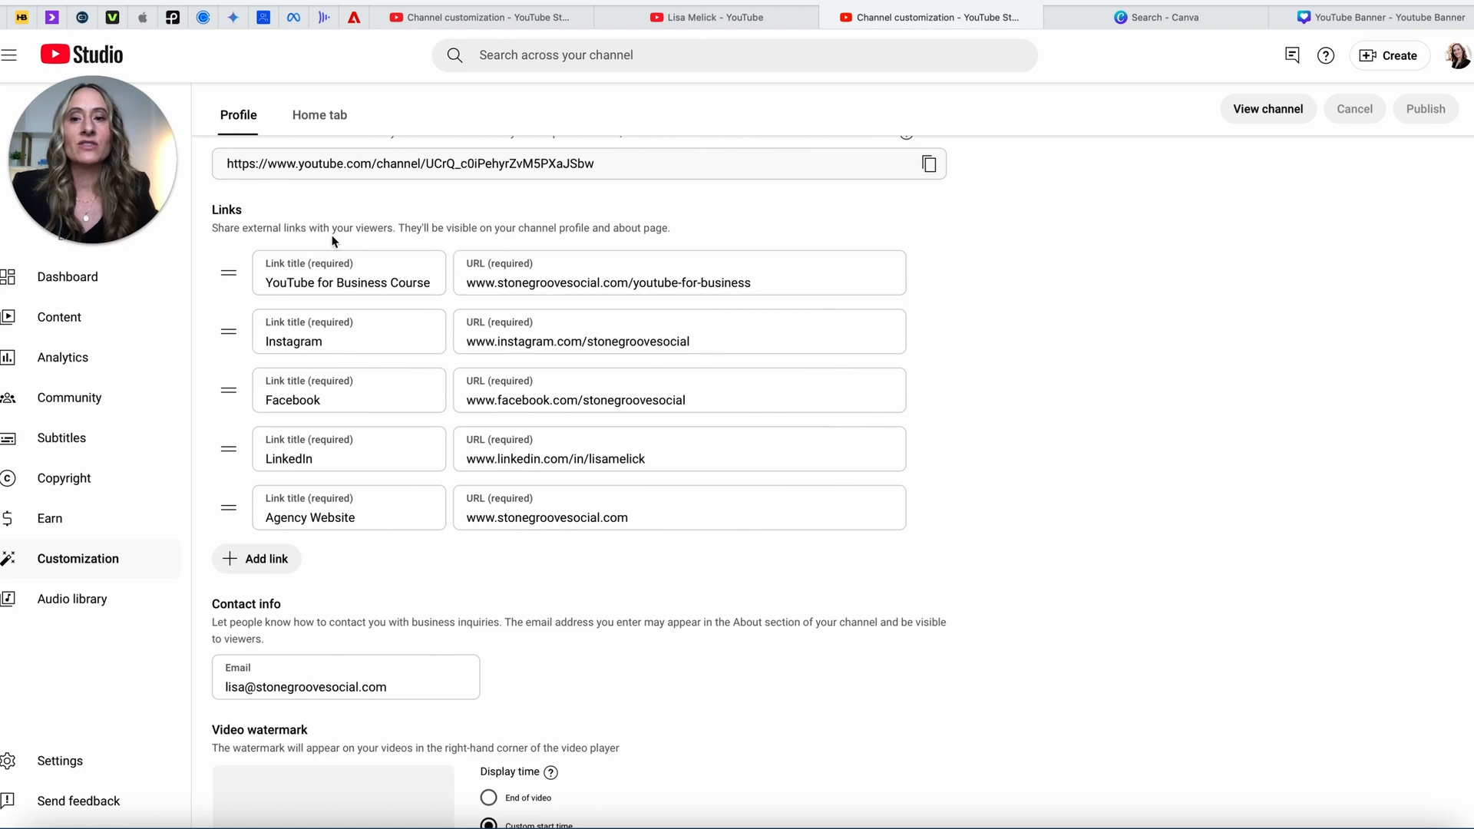
pyautogui.click(390, 262)
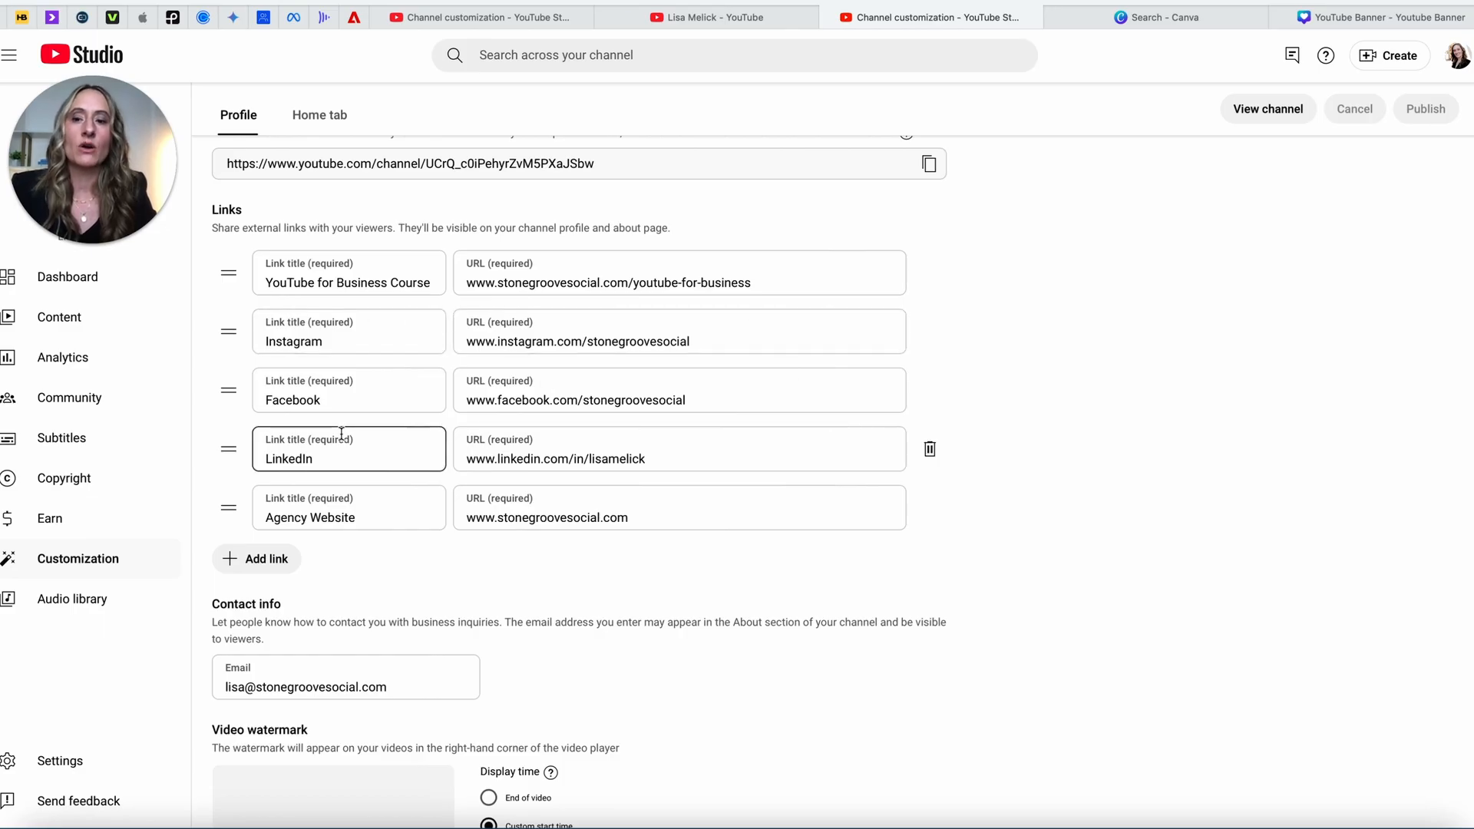
# Step: Review the video watermark's 00:10 custom start time, then bring Canva's designs page forward
pyautogui.scroll(-3, 341, 434)
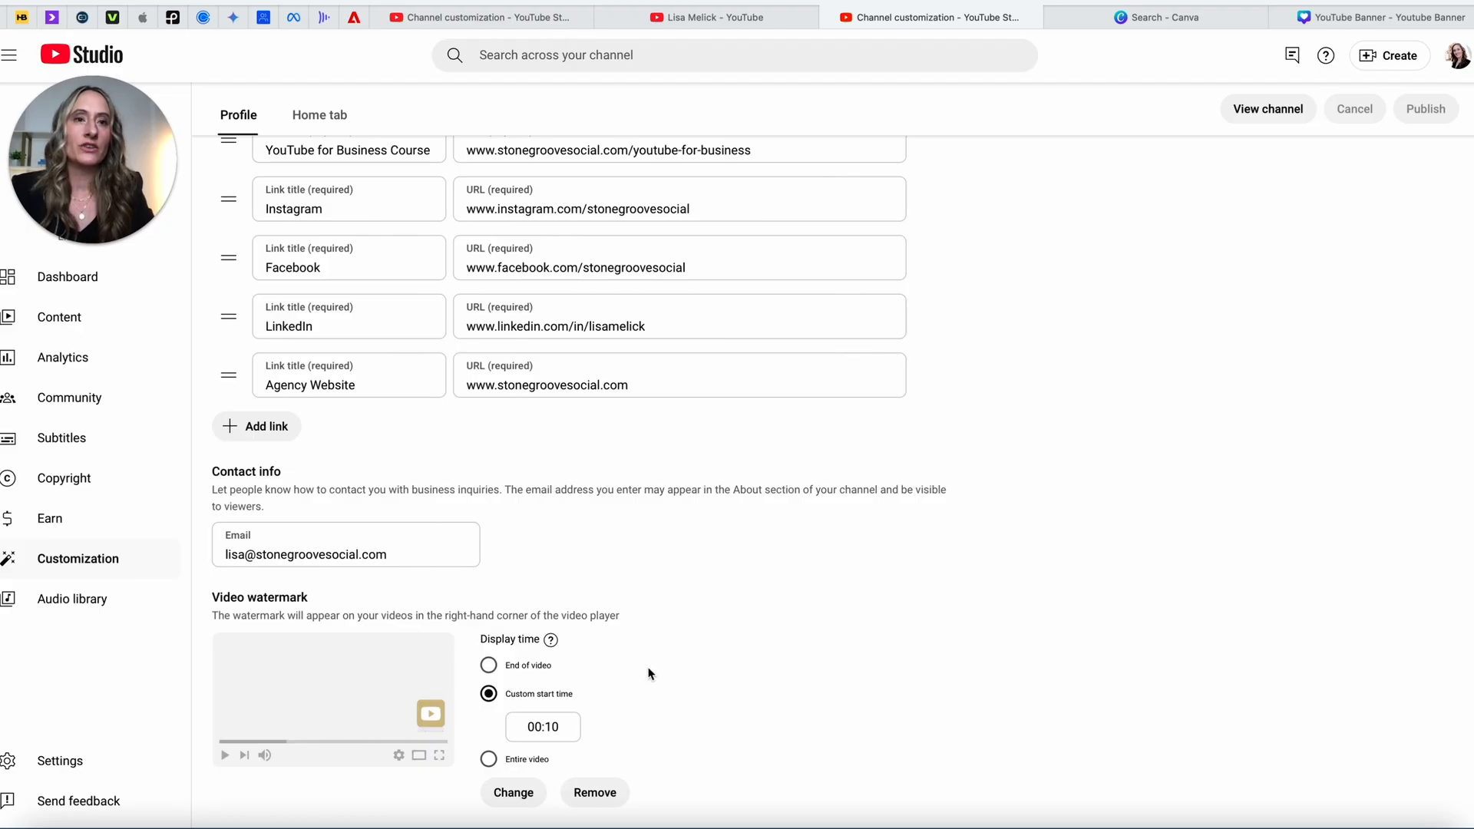
pyautogui.click(1178, 17)
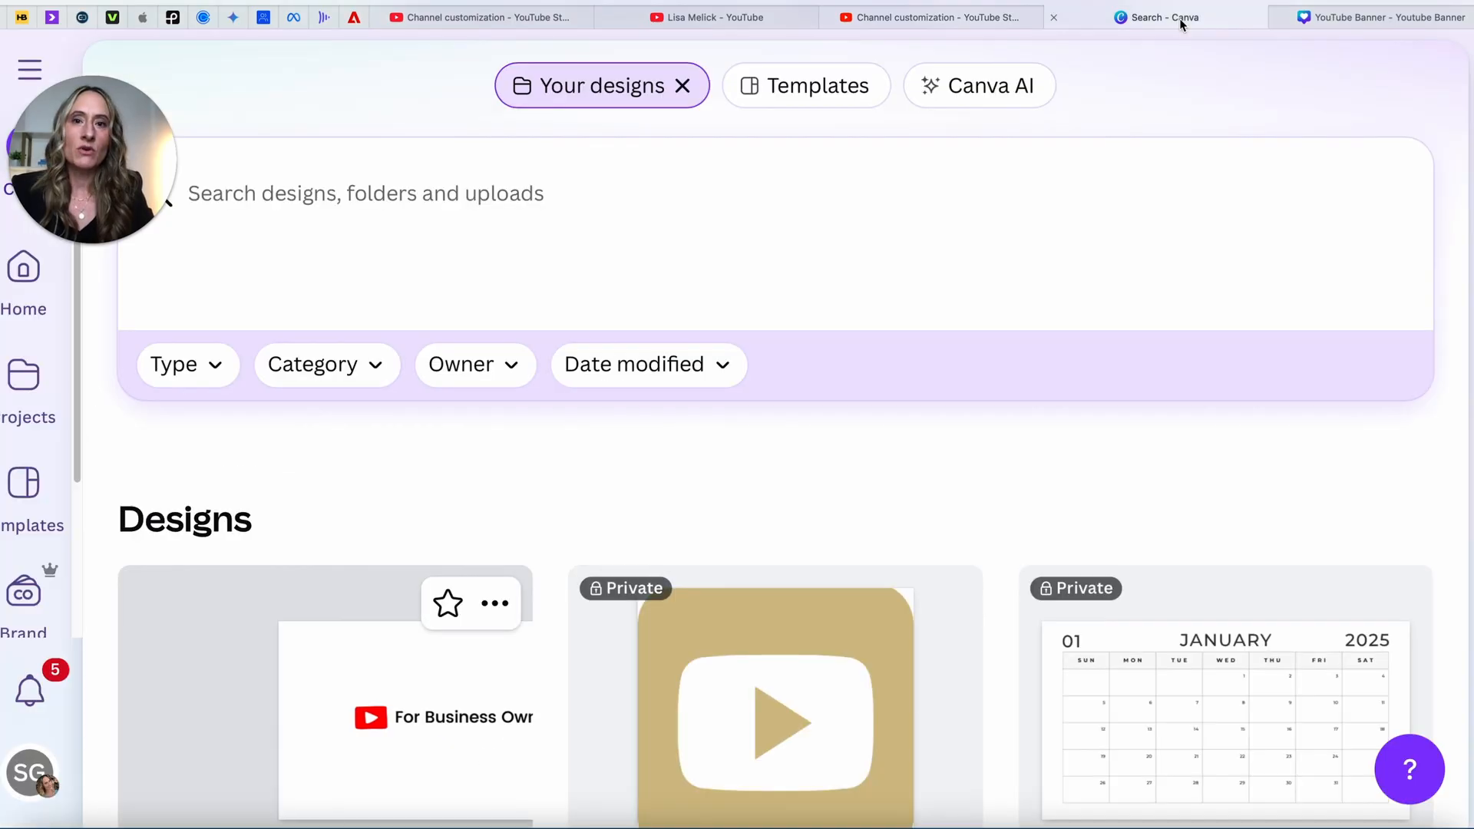
# Step: Open the YT Watermark design with the gold play-button icon from Your designs
pyautogui.click(795, 645)
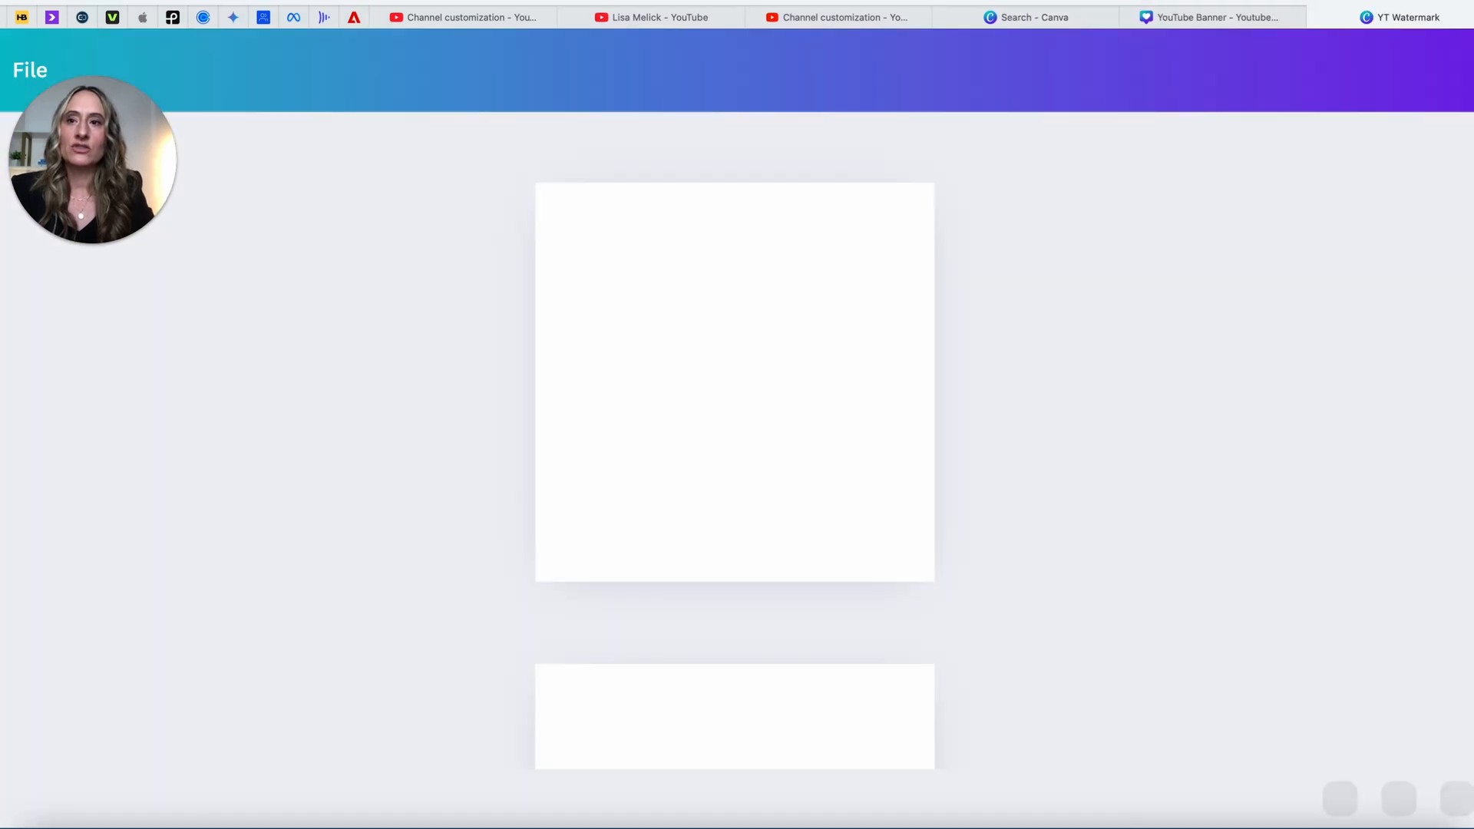
pyautogui.press('super+w')
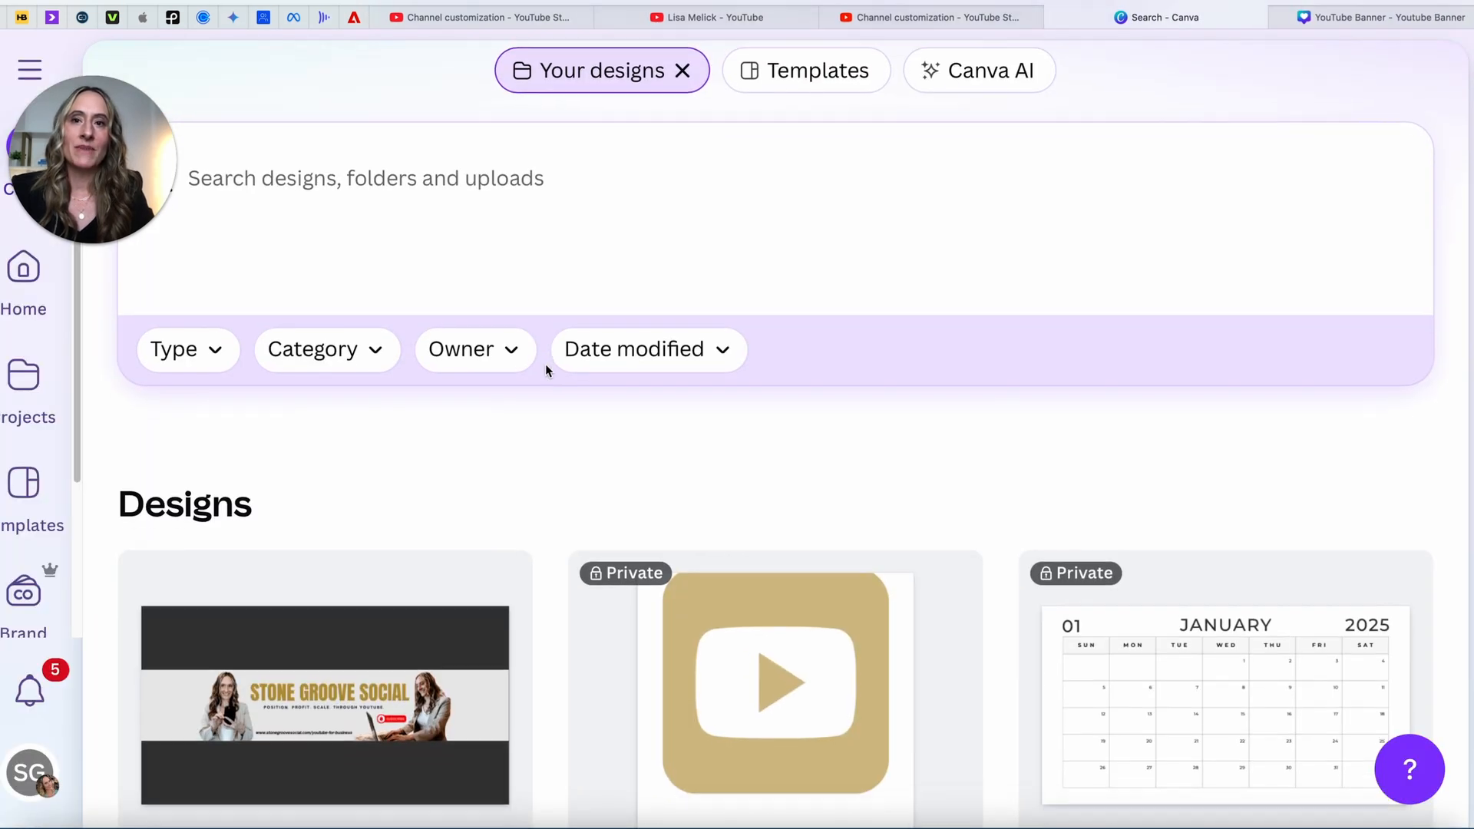
pyautogui.scroll(-3, 546, 364)
pyautogui.scroll(1, 545, 364)
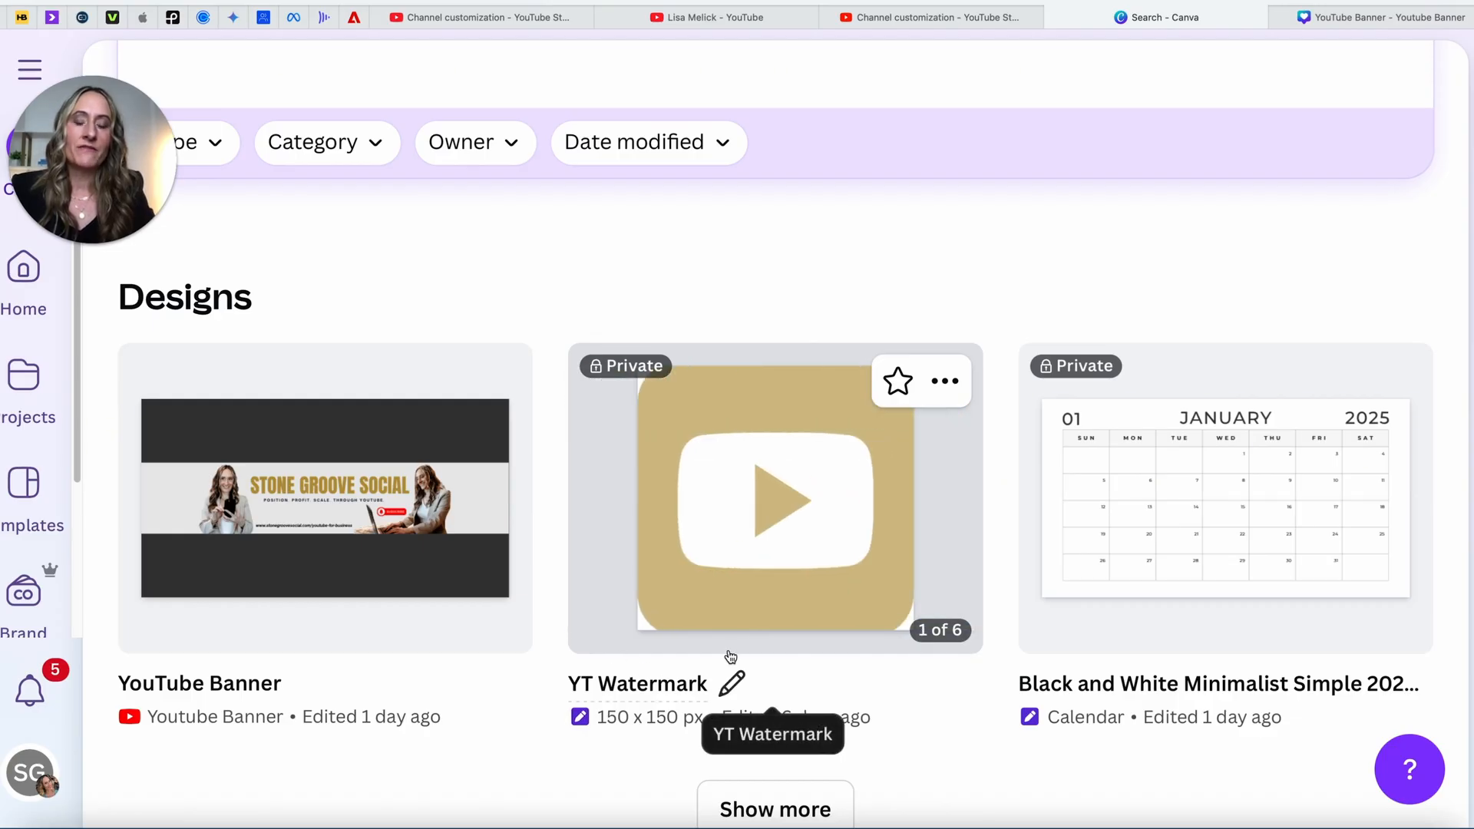
pyautogui.click(796, 565)
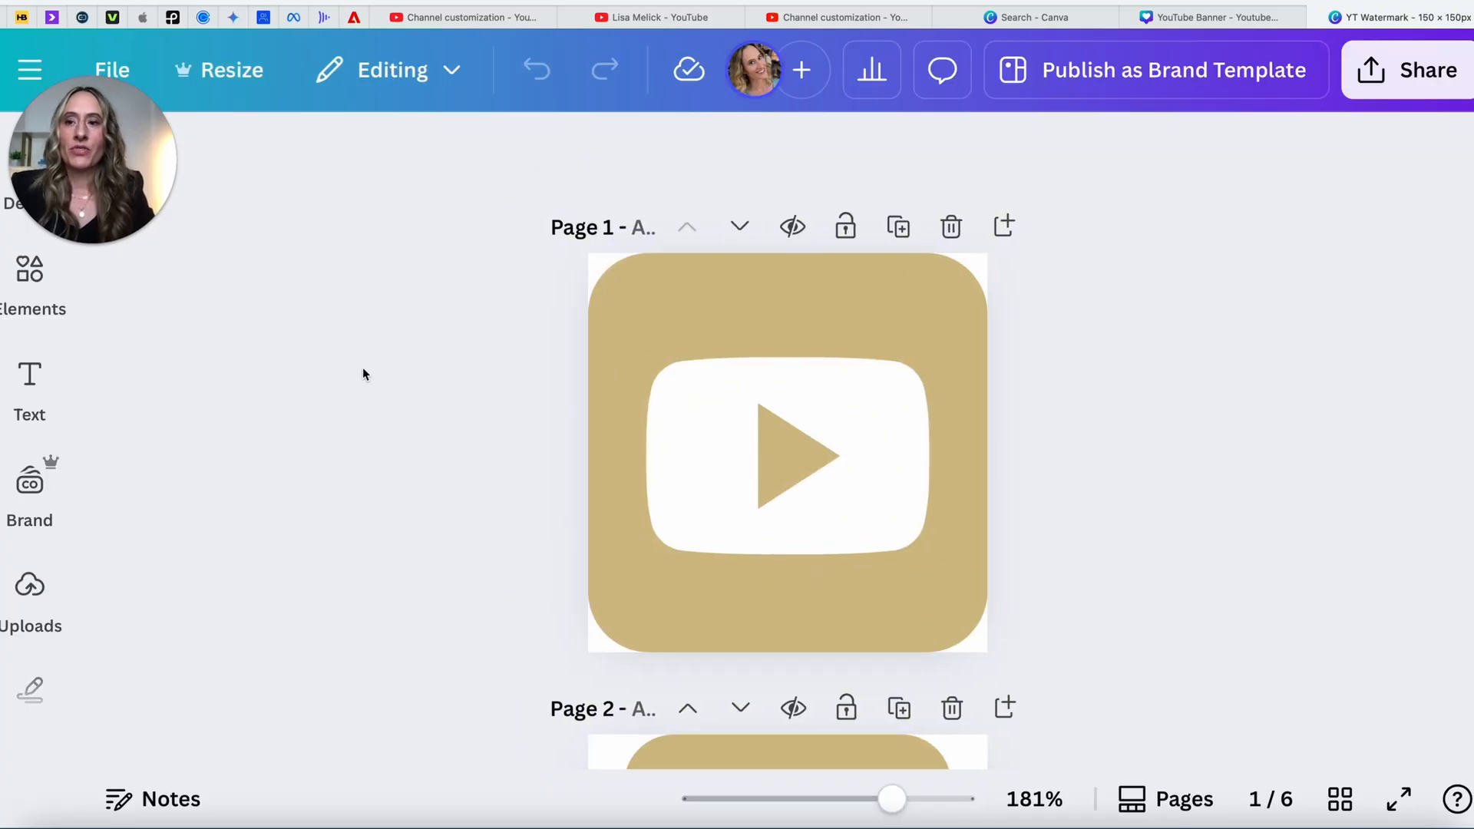
# Step: Search the elements for 'YouTube symbol' and browse the Graphics results
pyautogui.click(36, 308)
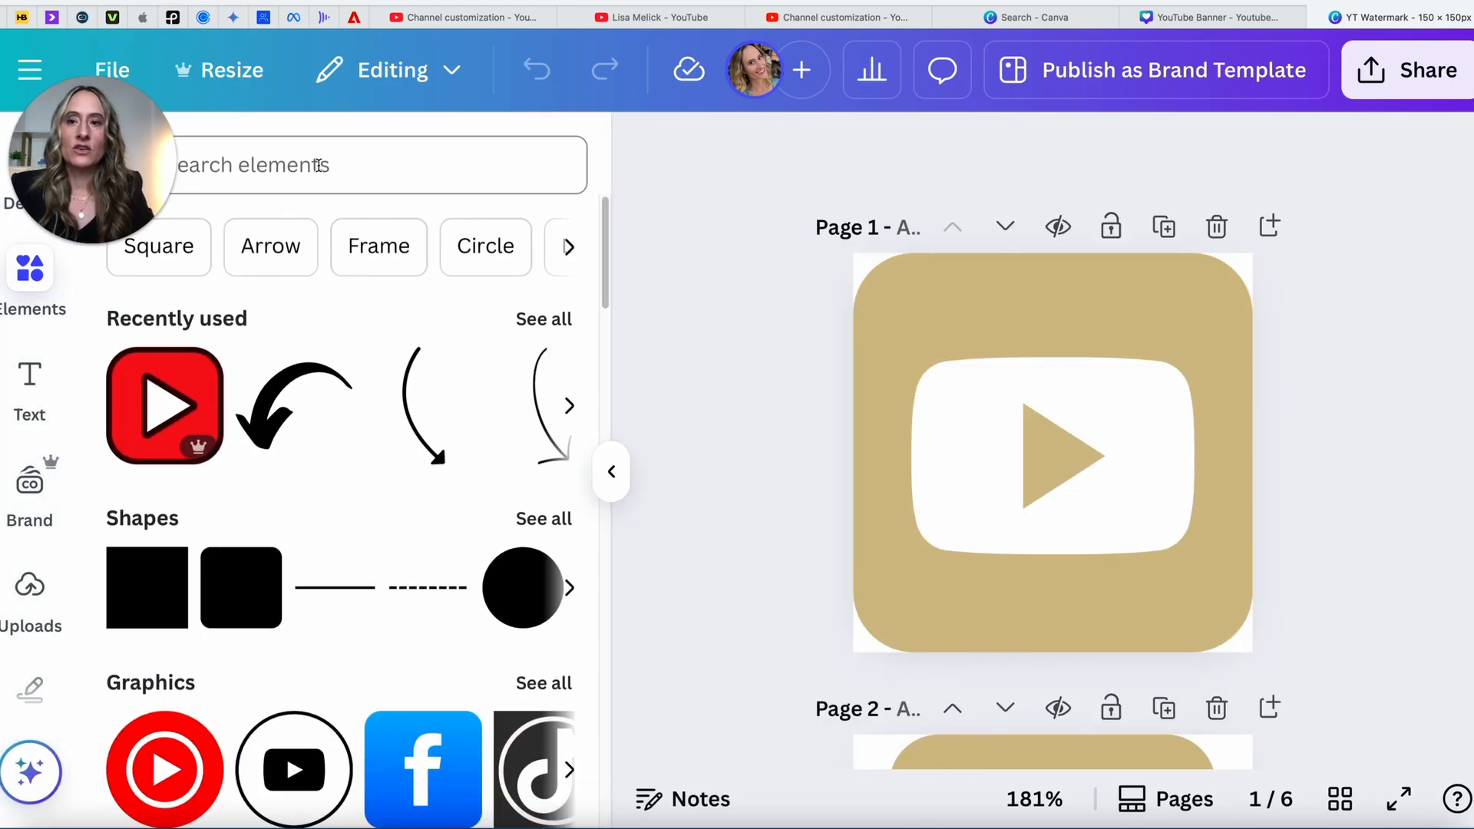
pyautogui.click(319, 165)
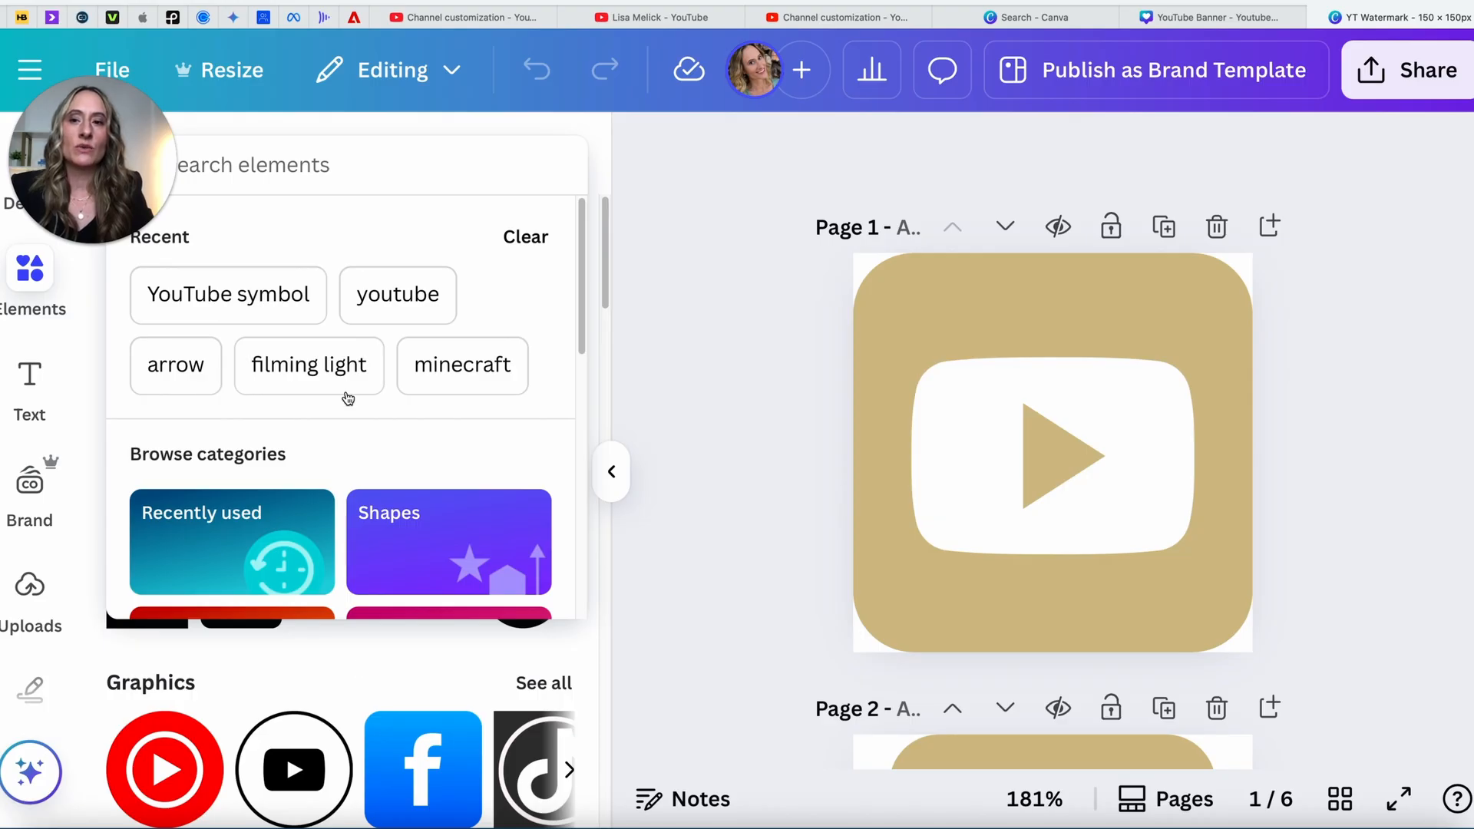
pyautogui.click(292, 303)
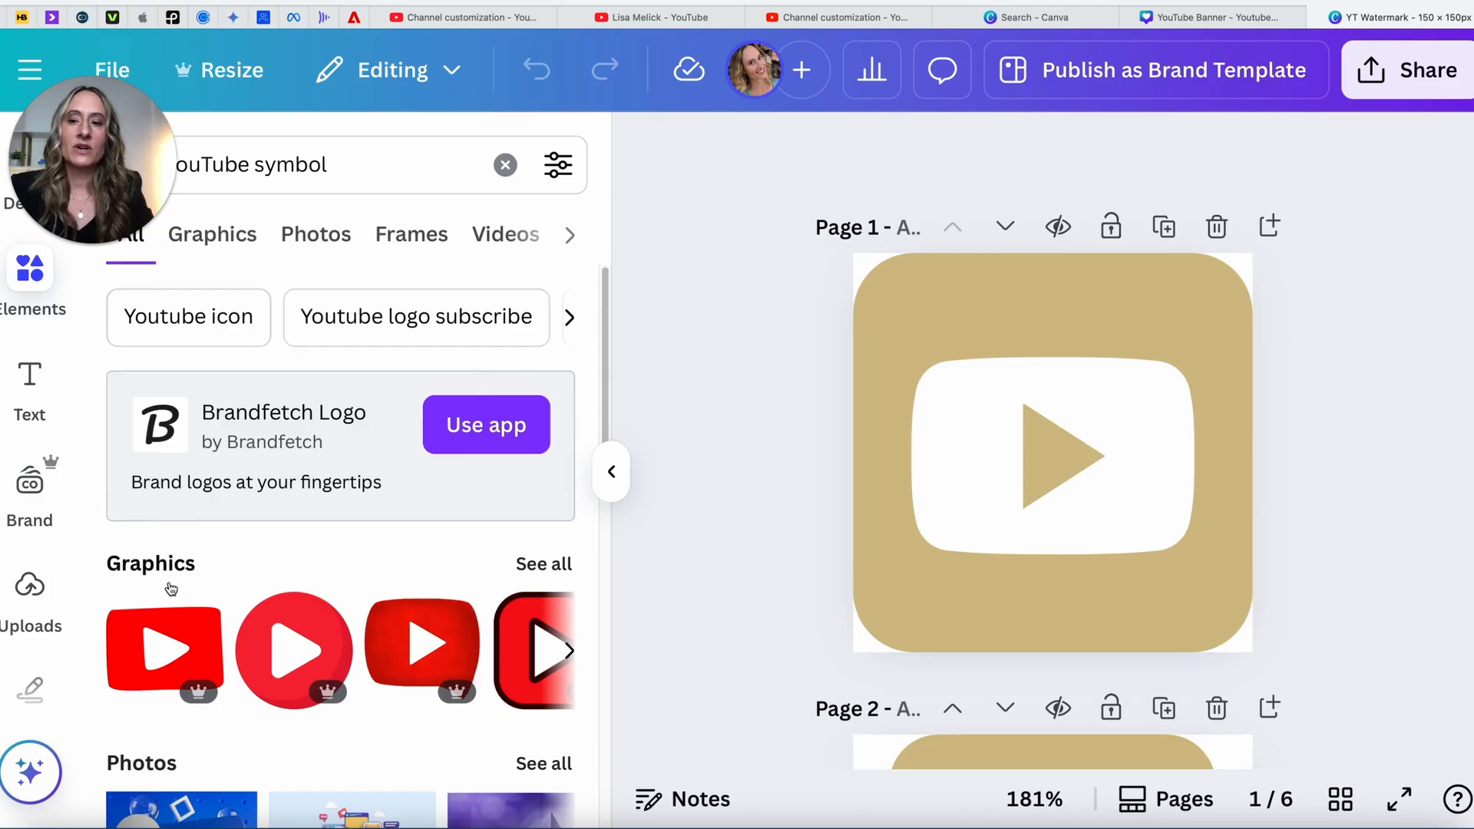
pyautogui.click(549, 569)
pyautogui.scroll(-6, 482, 653)
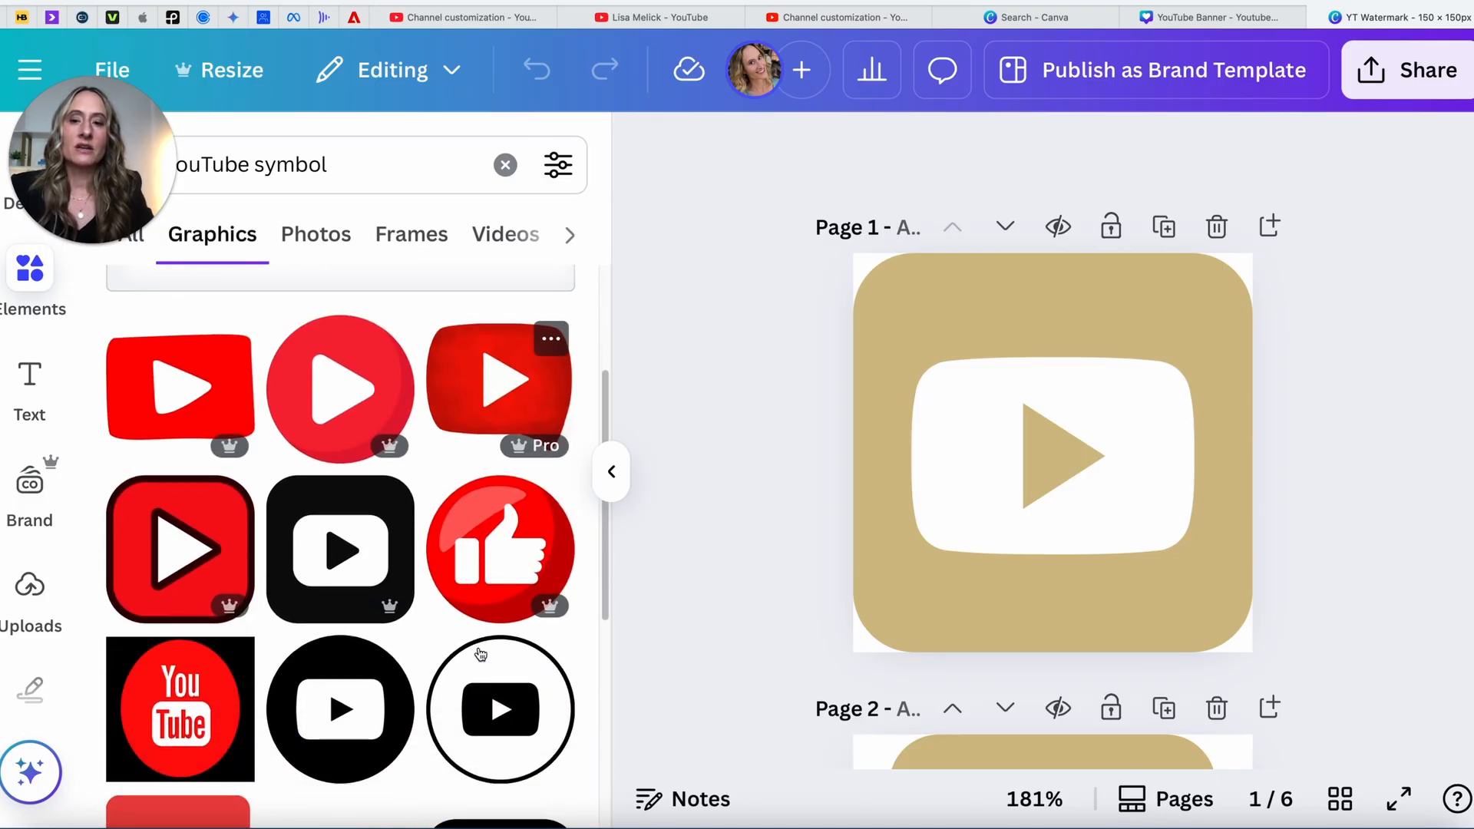
pyautogui.scroll(-6, 479, 653)
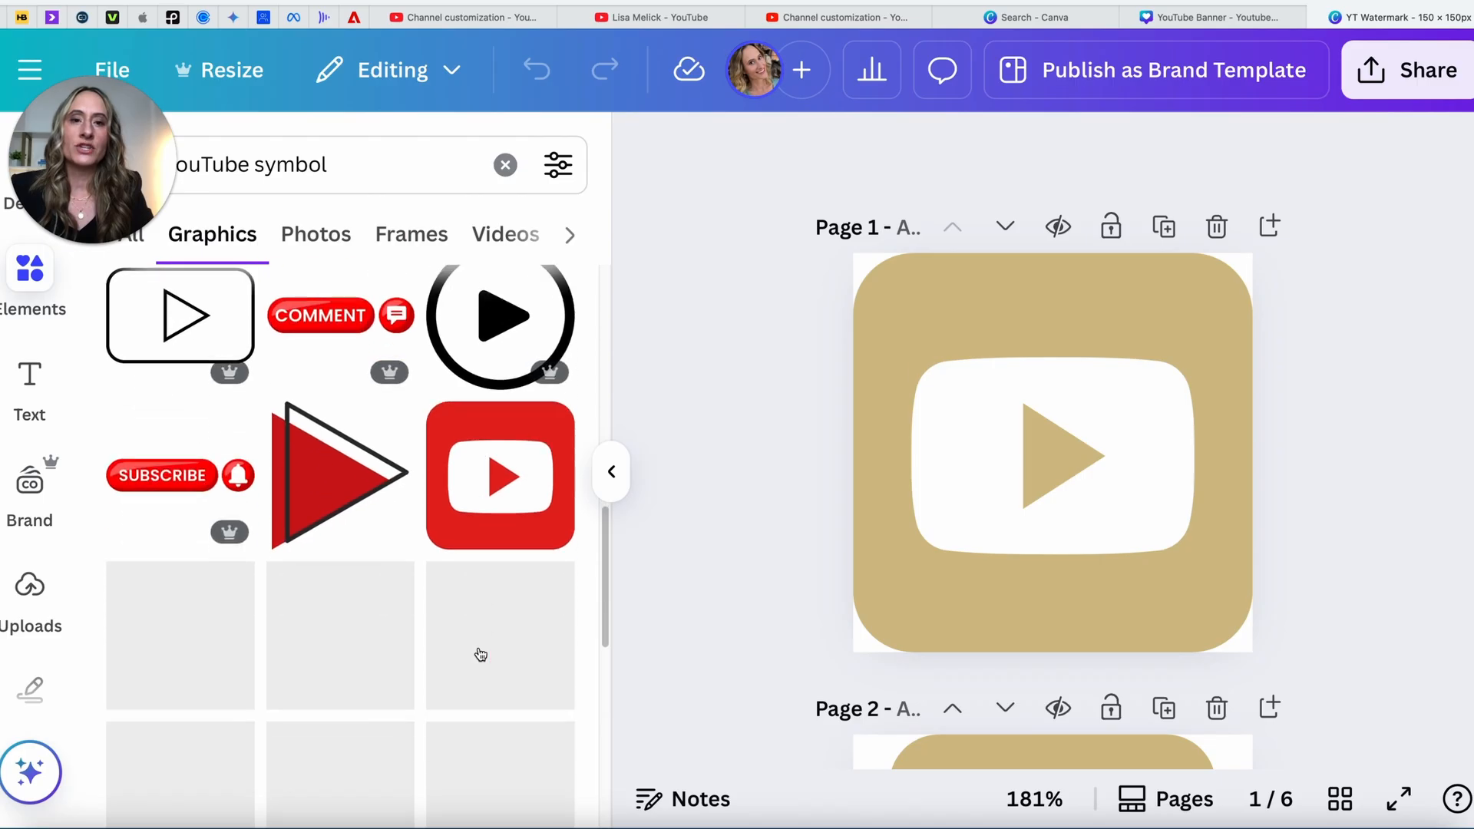
pyautogui.scroll(-4, 479, 653)
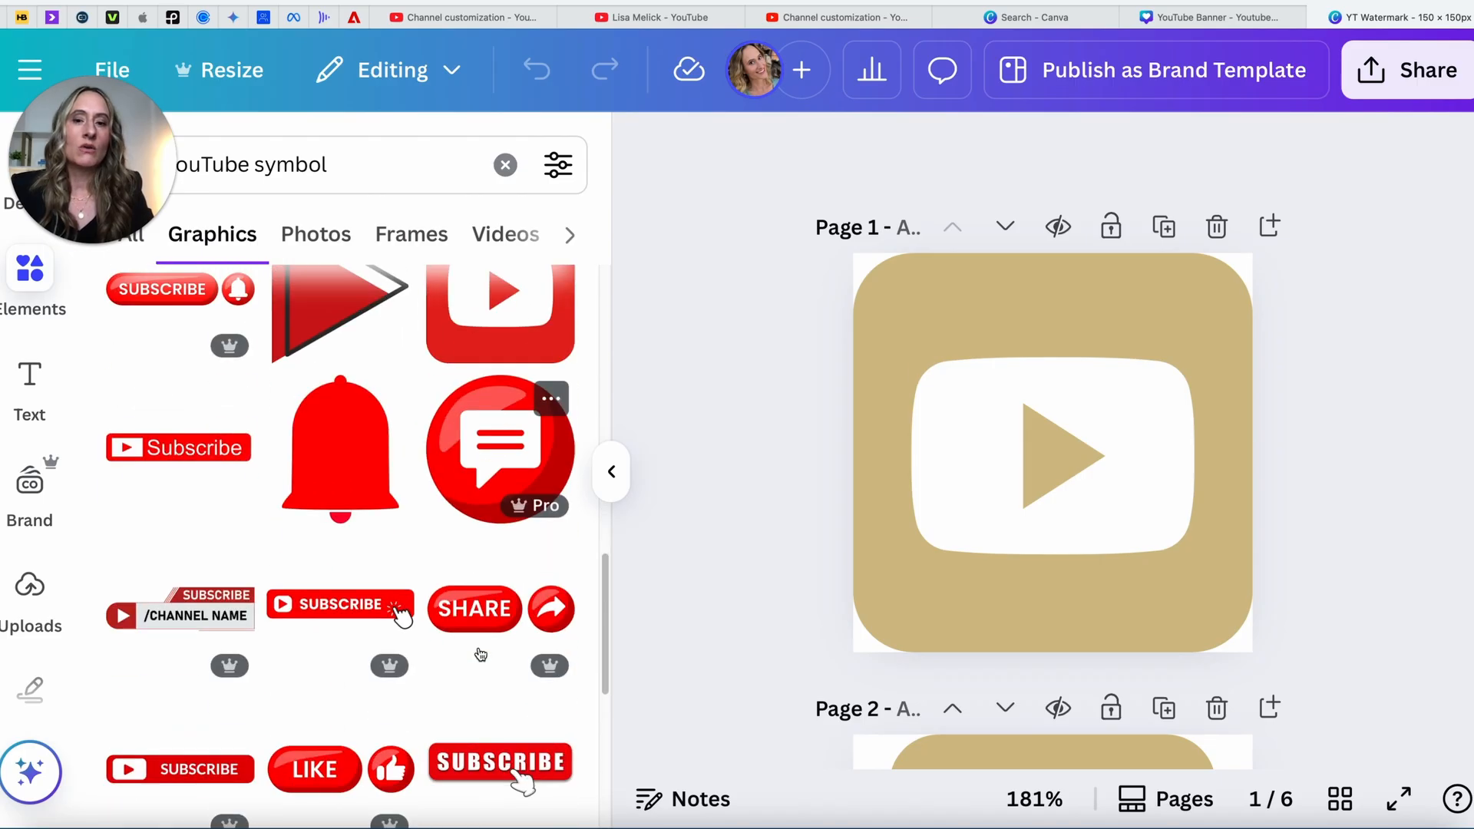
pyautogui.scroll(6, 480, 654)
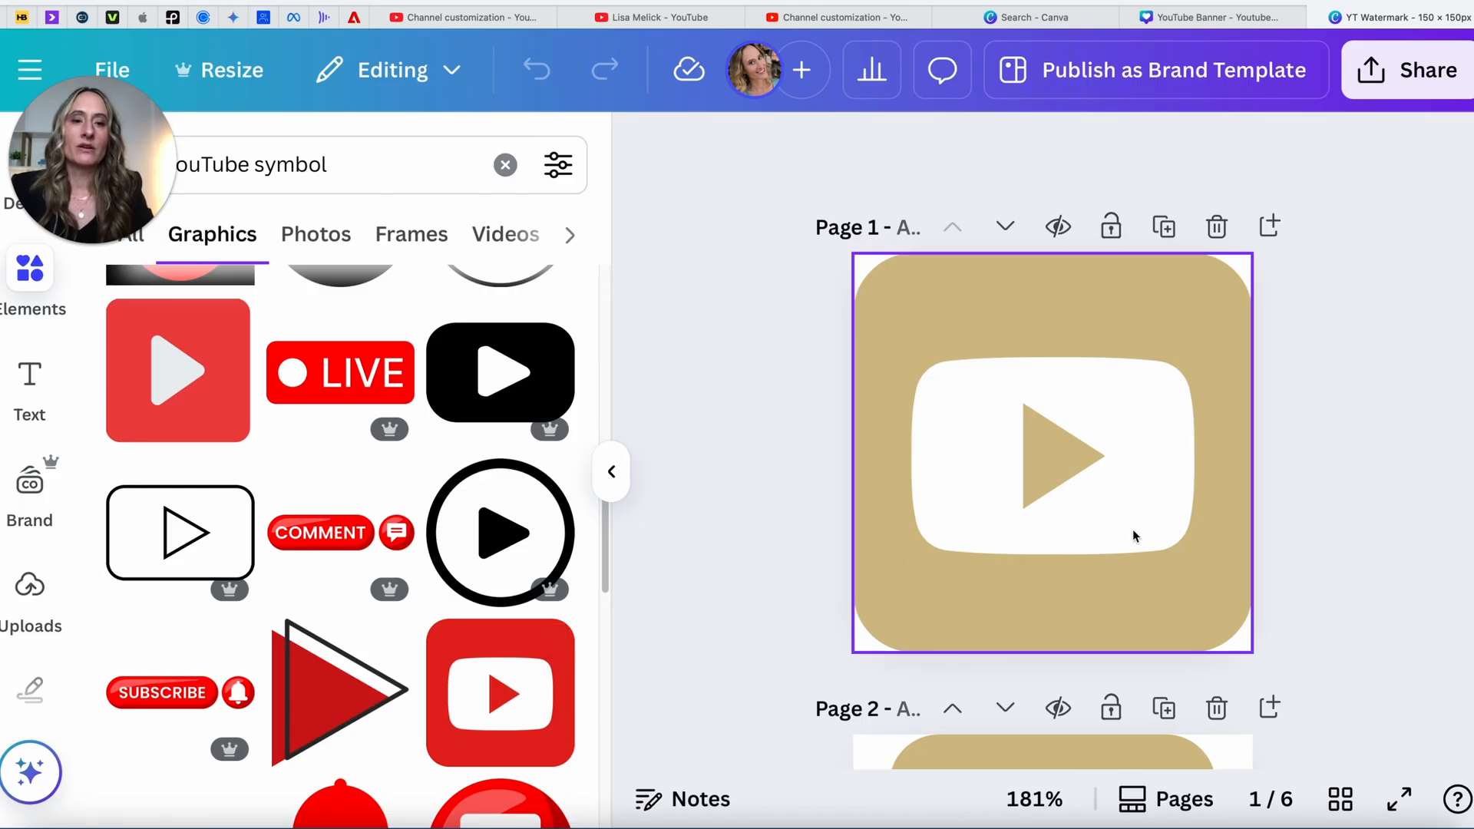
pyautogui.scroll(-5, 1068, 528)
pyautogui.scroll(-3, 1067, 535)
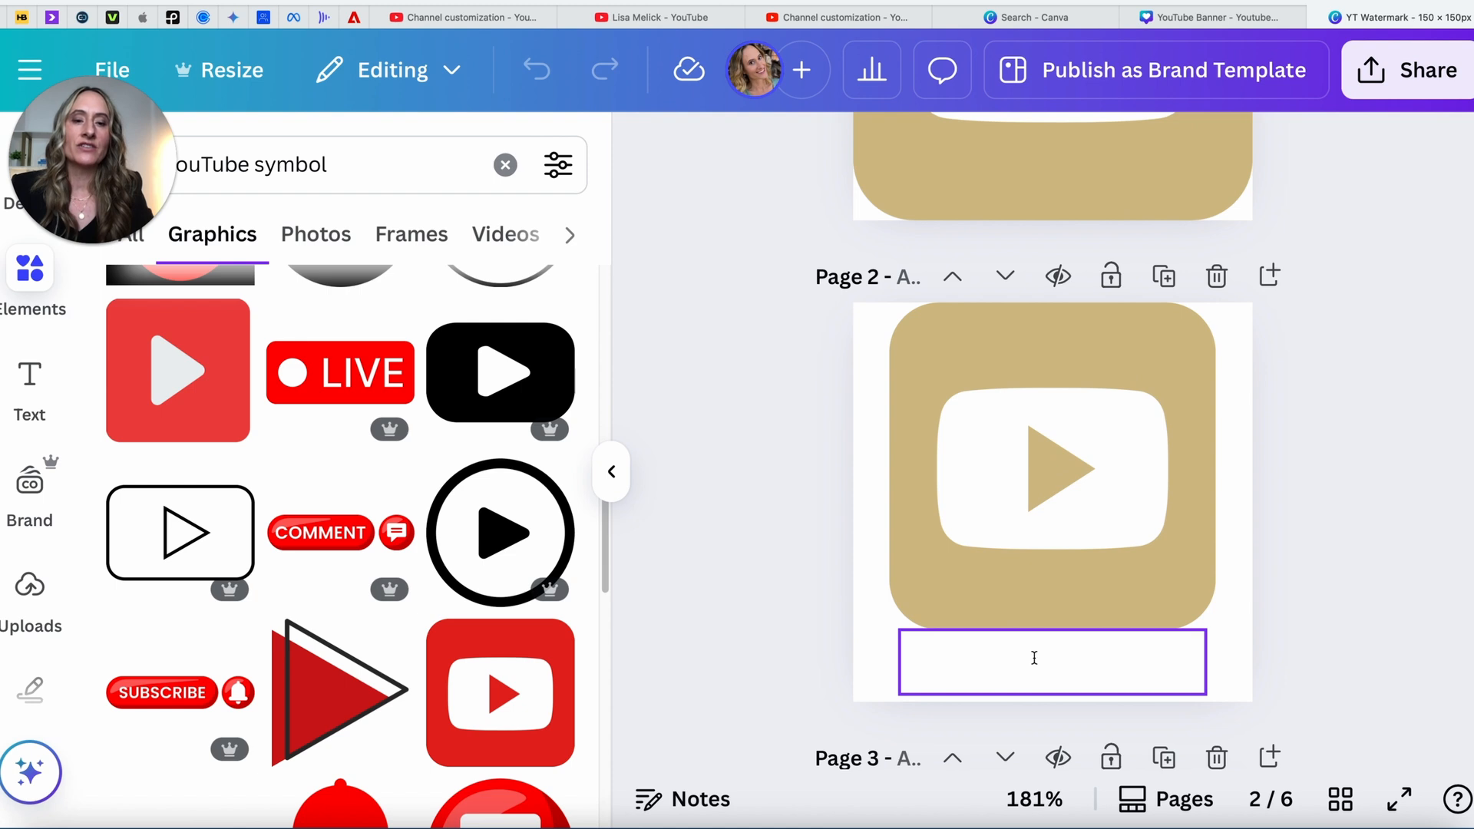
# Step: Reveal the hidden SUBSCRIBE text on page 2, delete it, then restore it
pyautogui.click(1034, 656)
pyautogui.doubleClick(1034, 658)
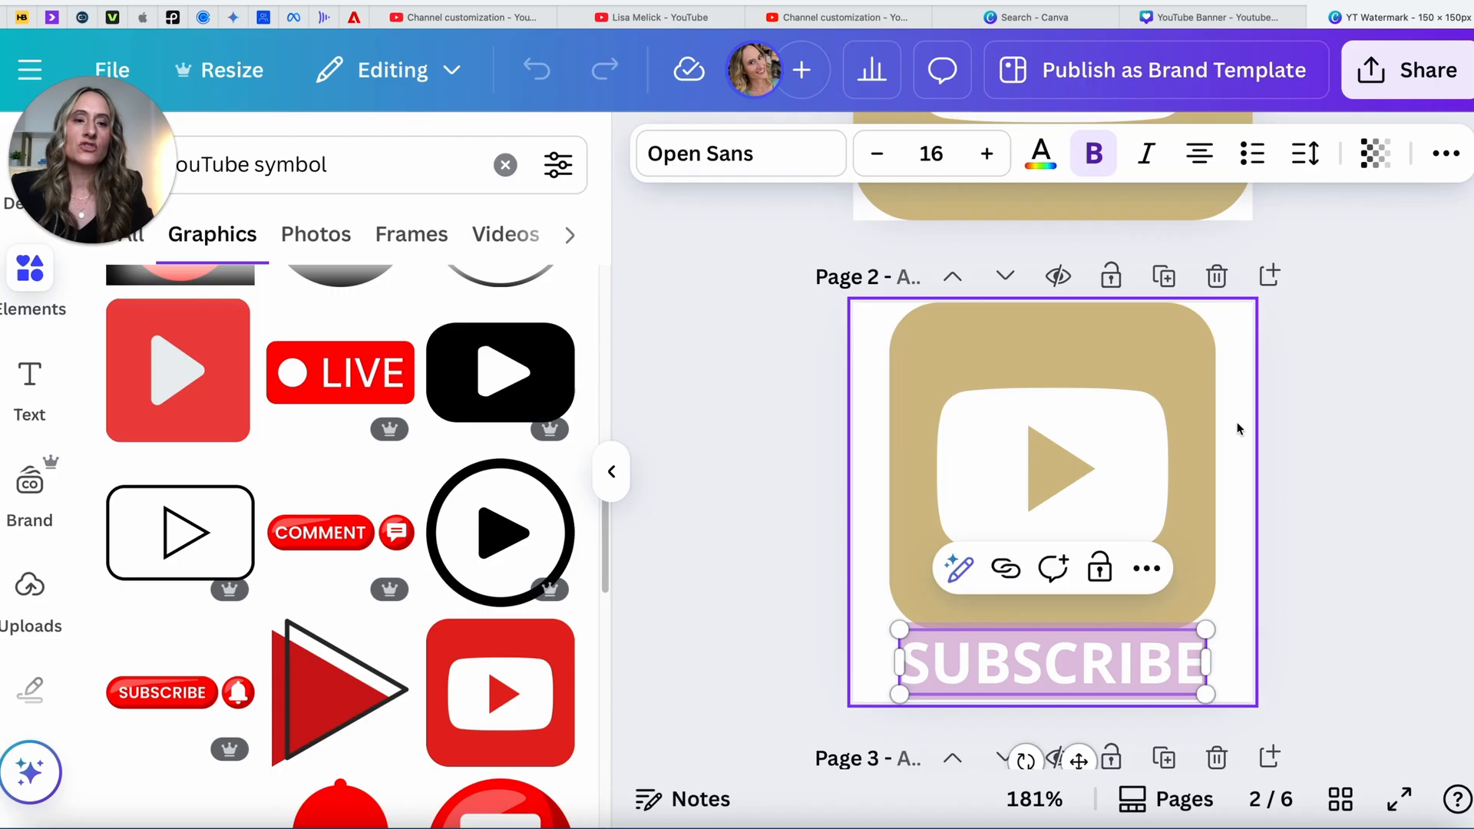
pyautogui.press('BackSpace')
pyautogui.click(1238, 428)
pyautogui.click(1000, 670)
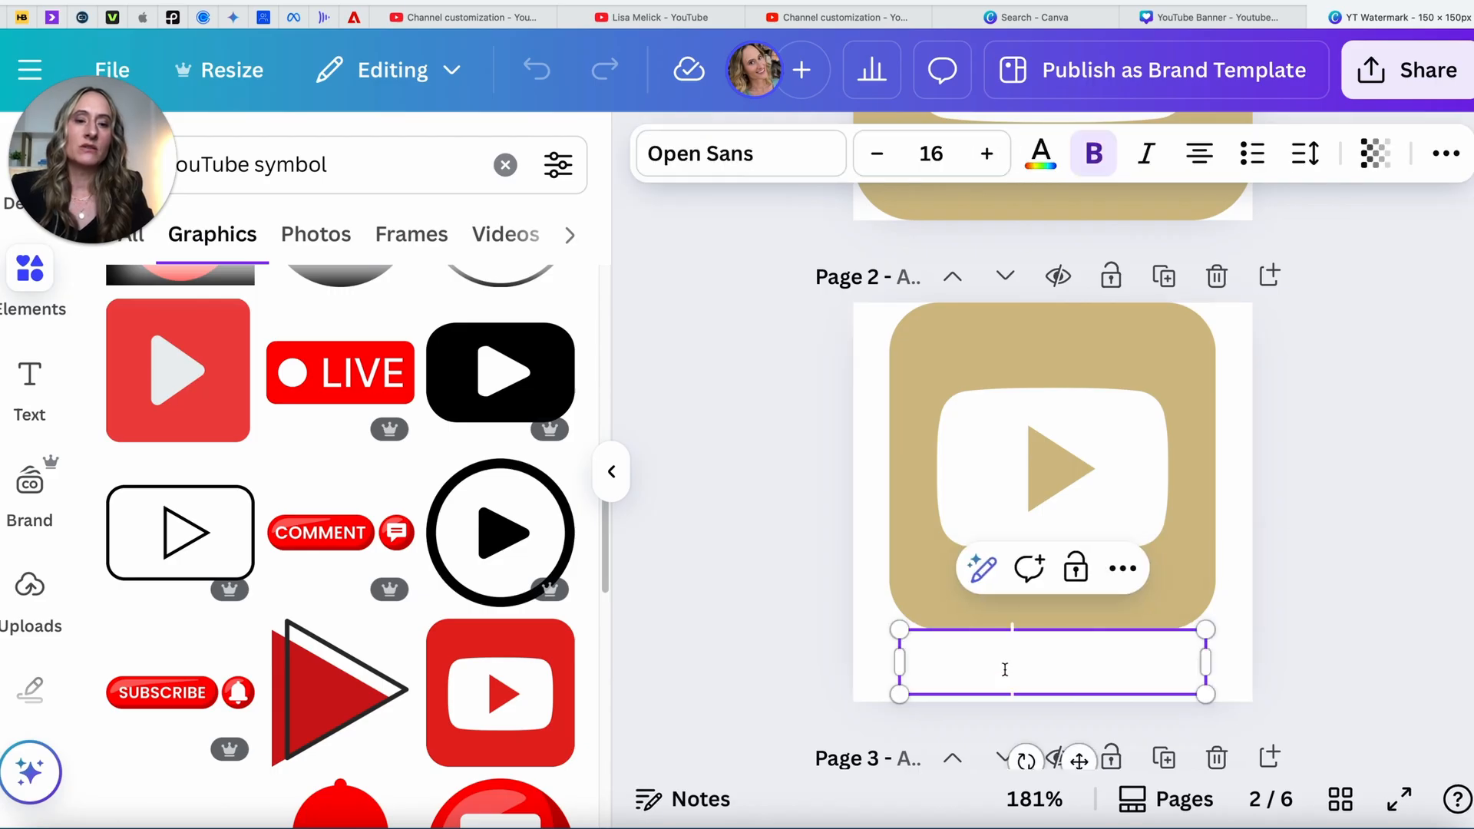
pyautogui.press('super+z')
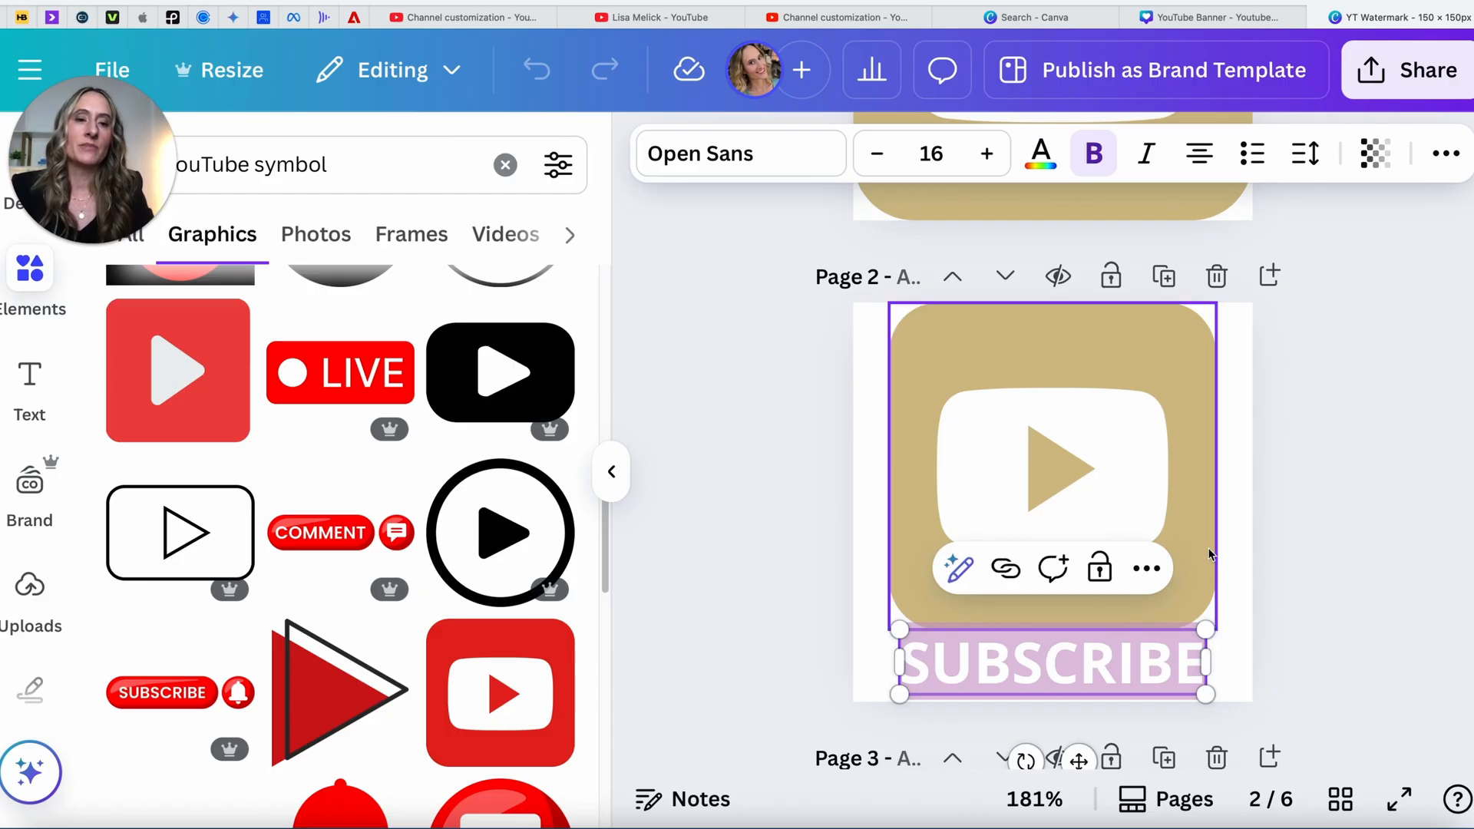
# Step: Reveal the hidden SUBSCRIBE text on page 4 and open the design's sharing options
pyautogui.scroll(-6, 1227, 558)
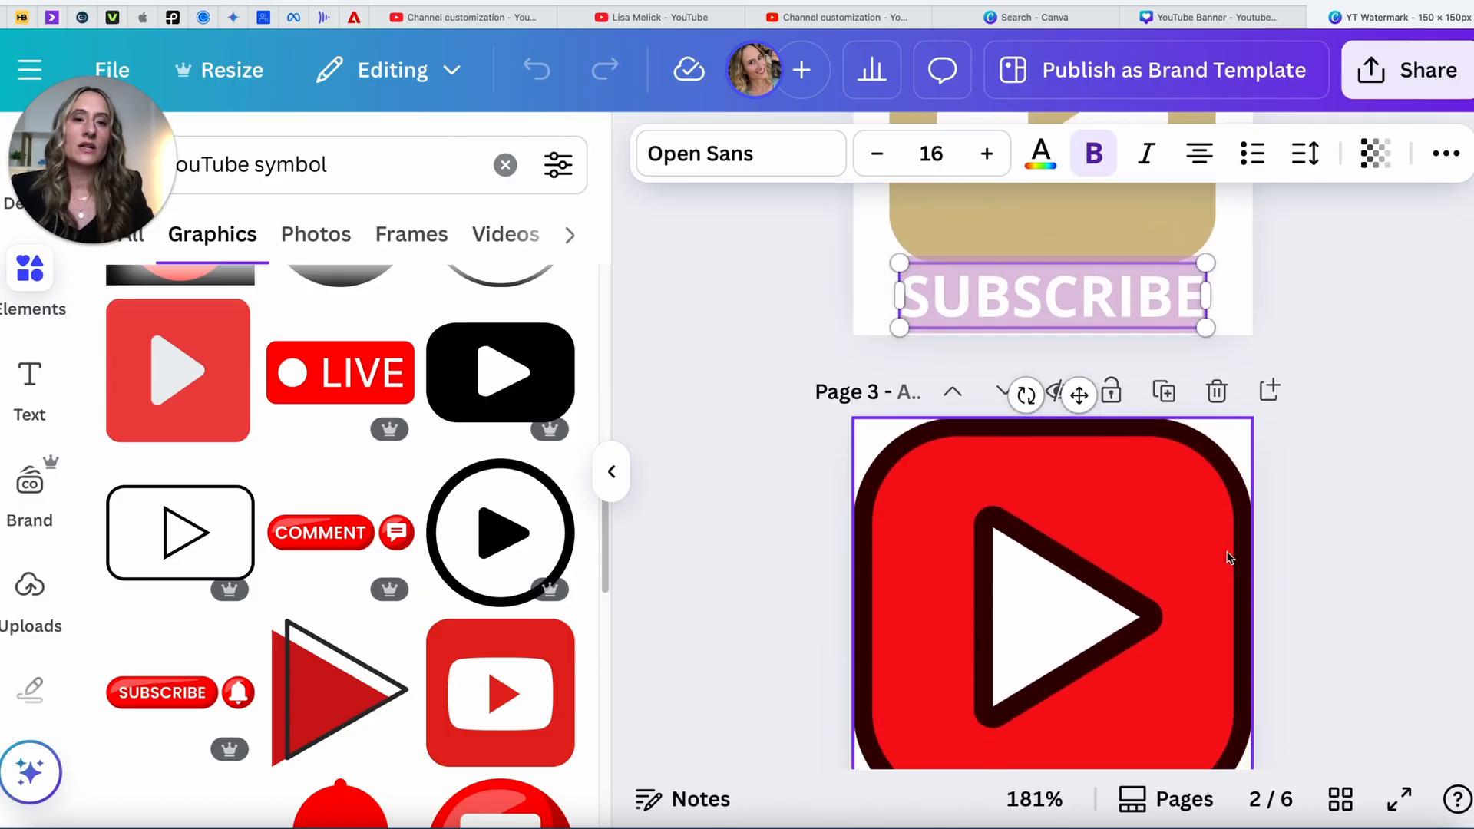
pyautogui.scroll(10, 497, 722)
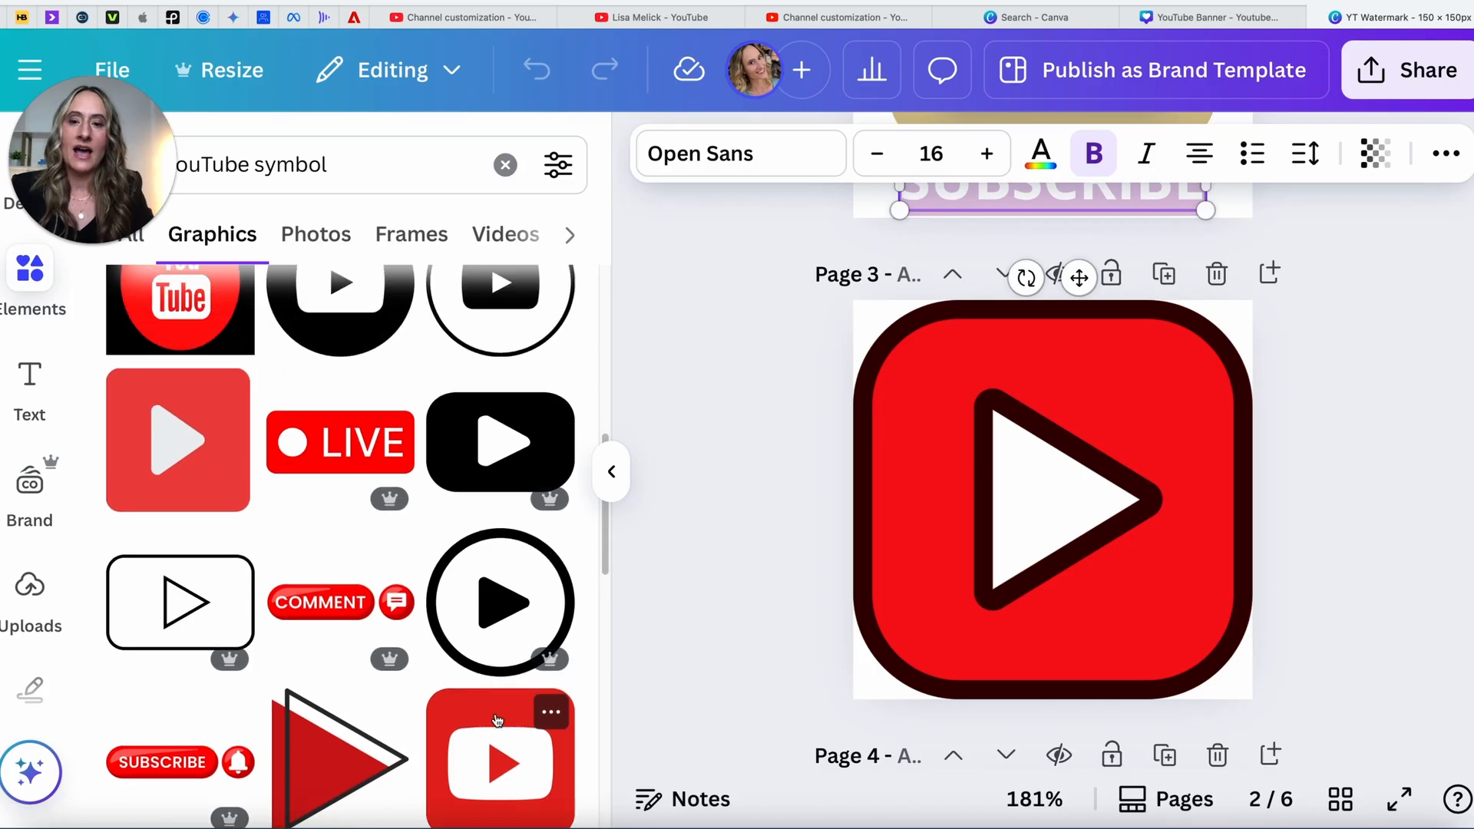
pyautogui.scroll(-10, 497, 722)
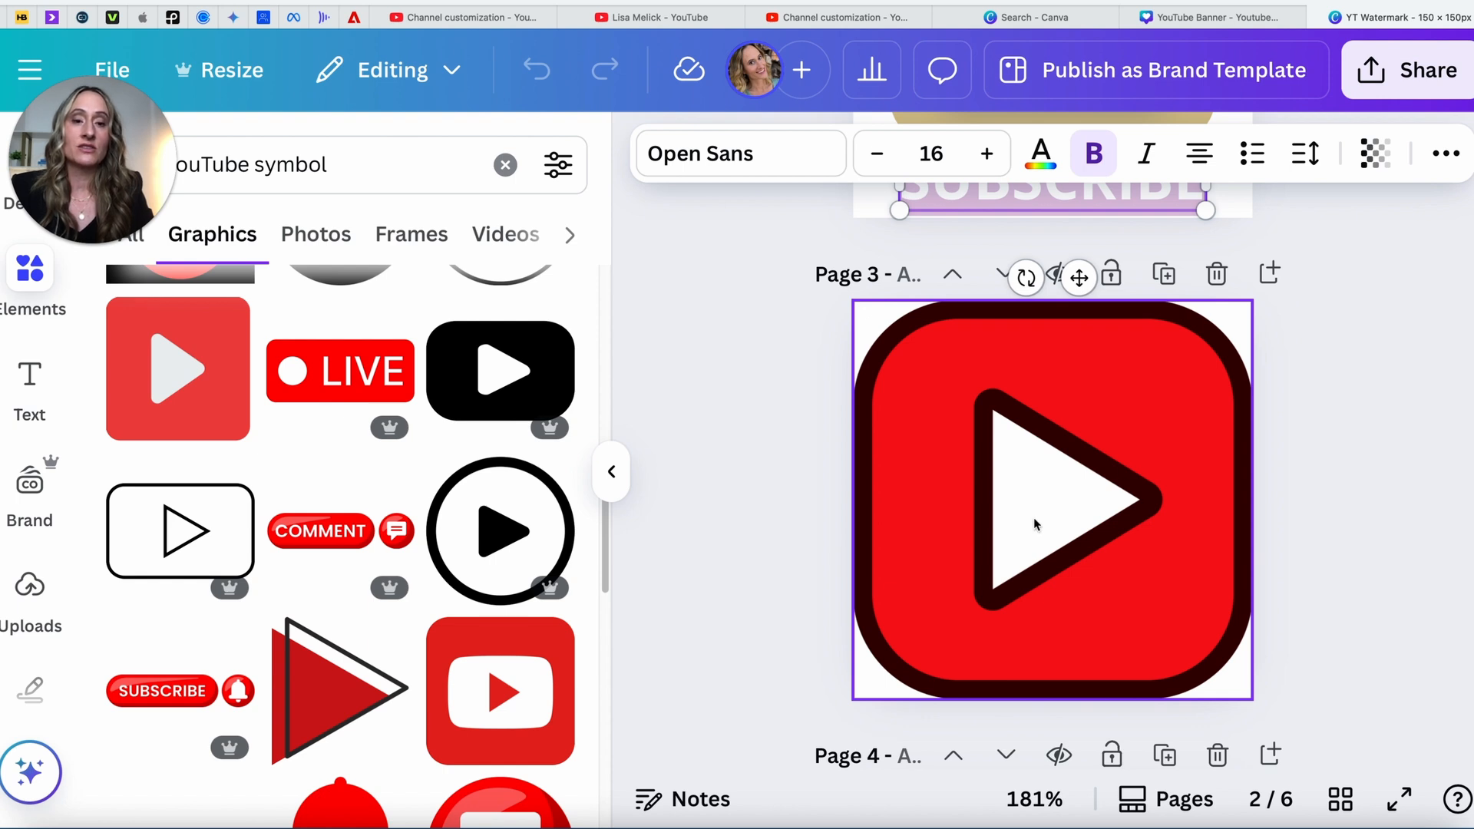
pyautogui.scroll(-5, 1034, 524)
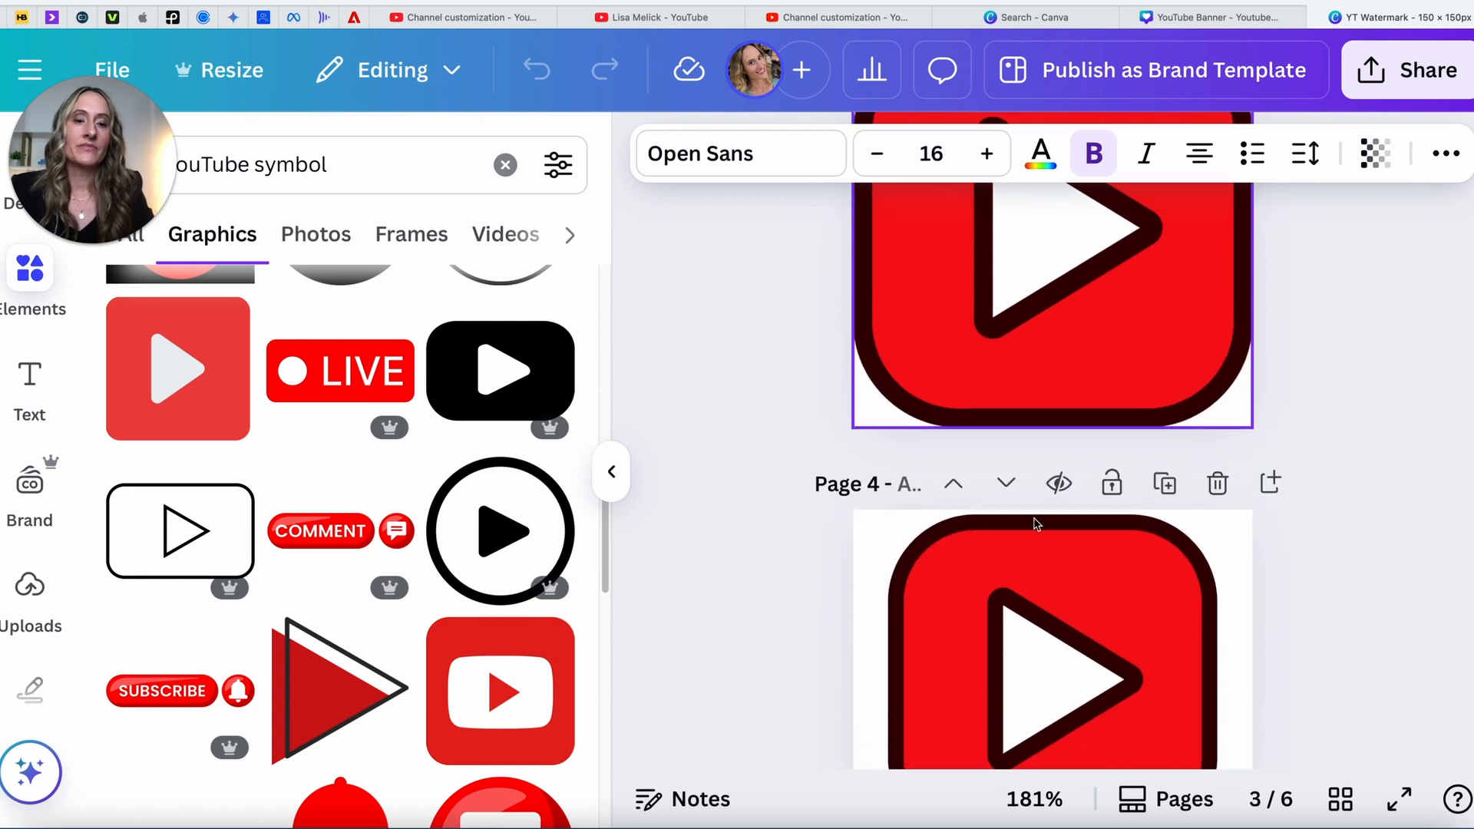
pyautogui.scroll(-3, 1034, 523)
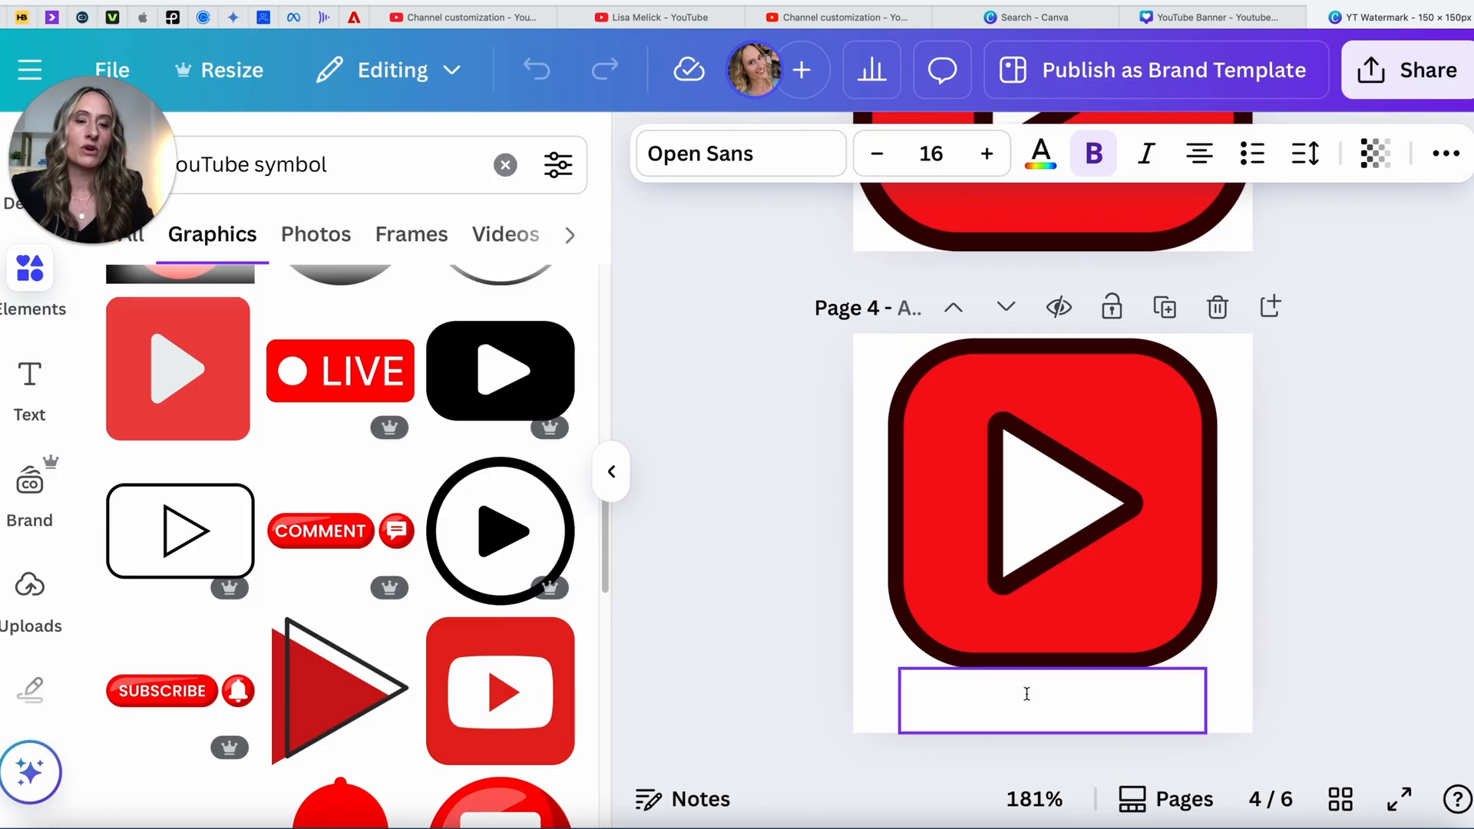
pyautogui.doubleClick(1027, 694)
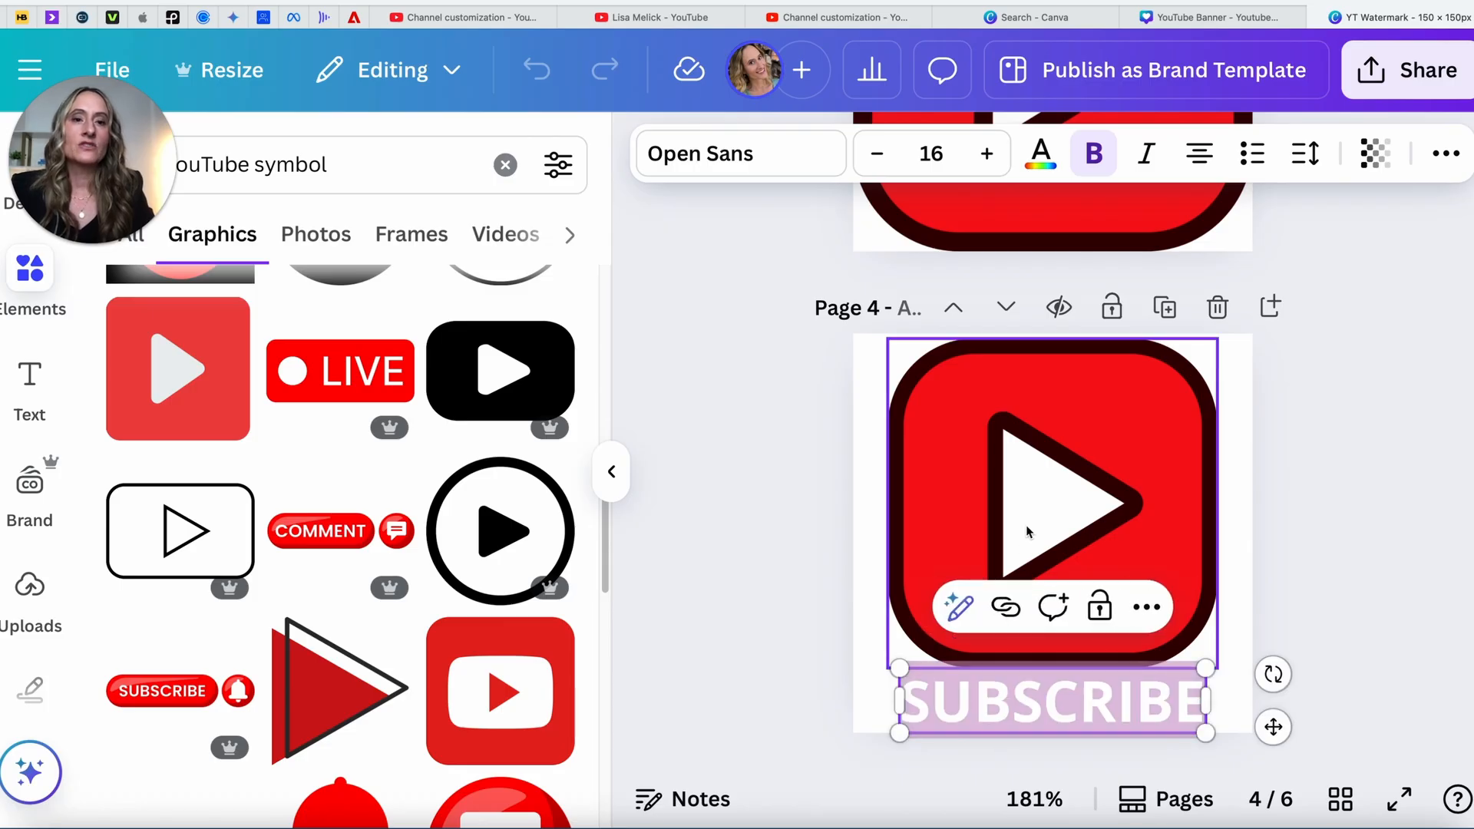
pyautogui.scroll(20, 1027, 528)
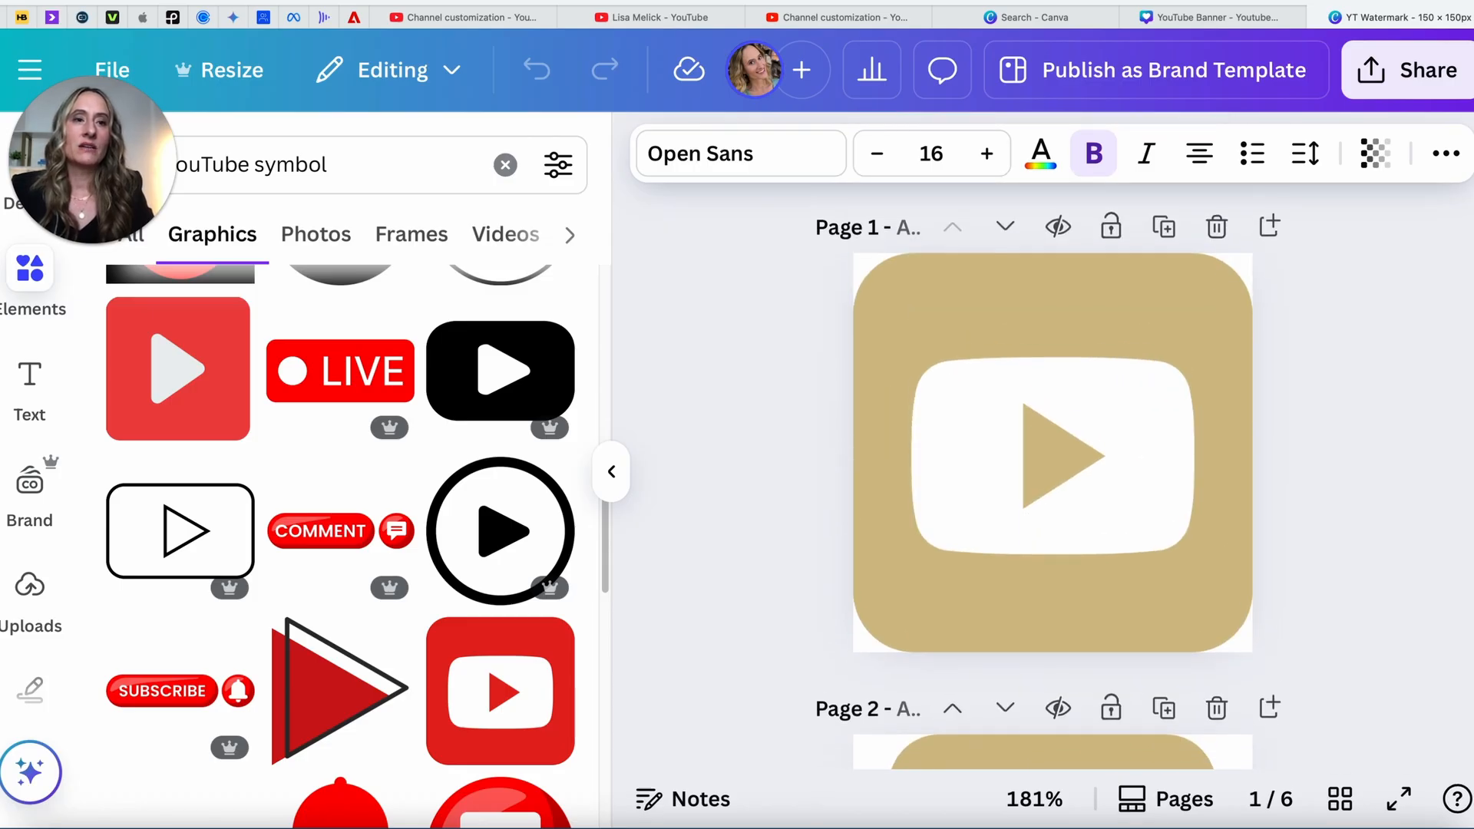
pyautogui.click(1390, 79)
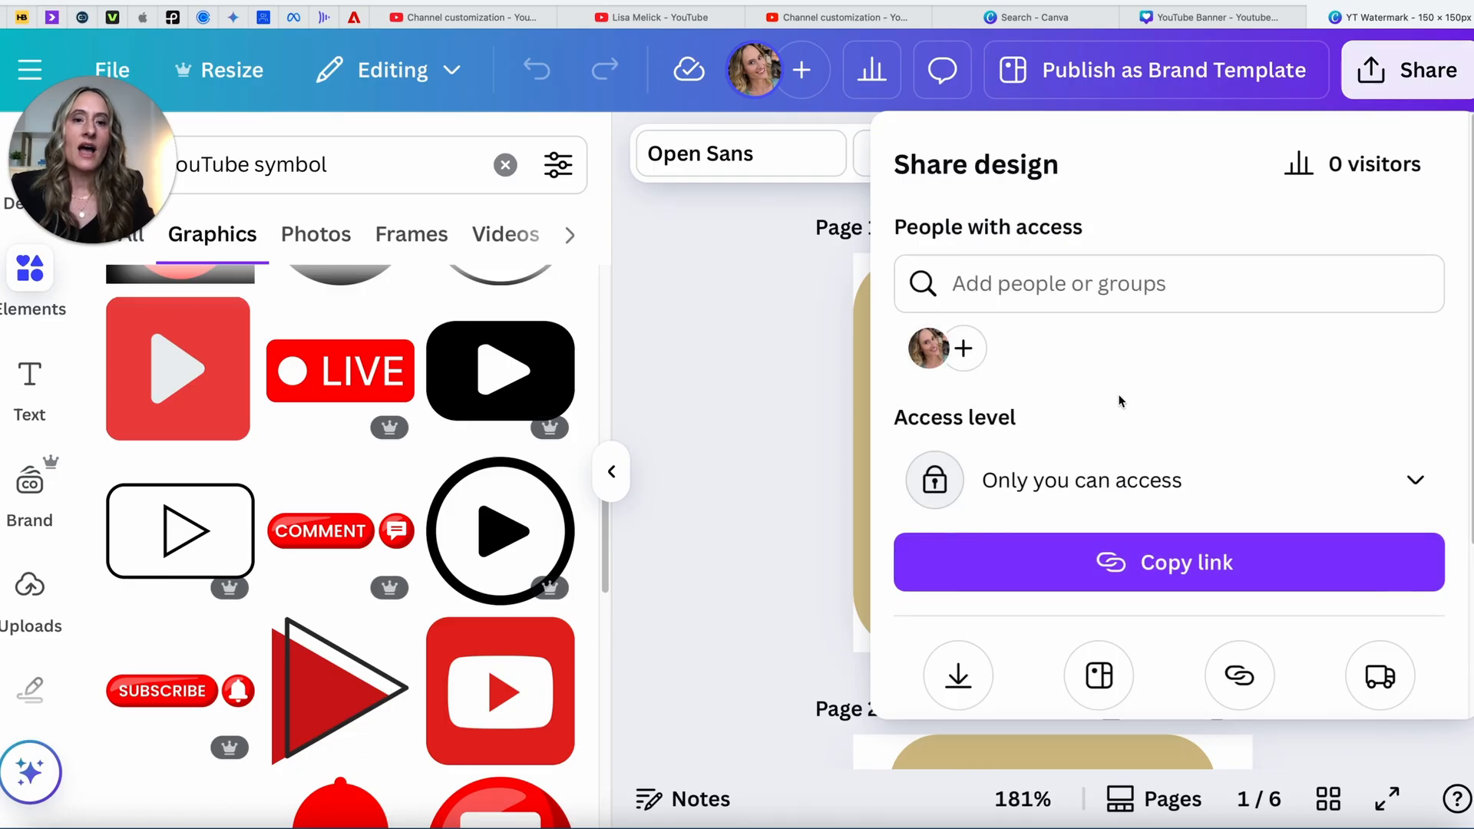
# Step: Review the 150 × 150 px PNG download, toggling transparent background on then off
pyautogui.scroll(-5, 1120, 397)
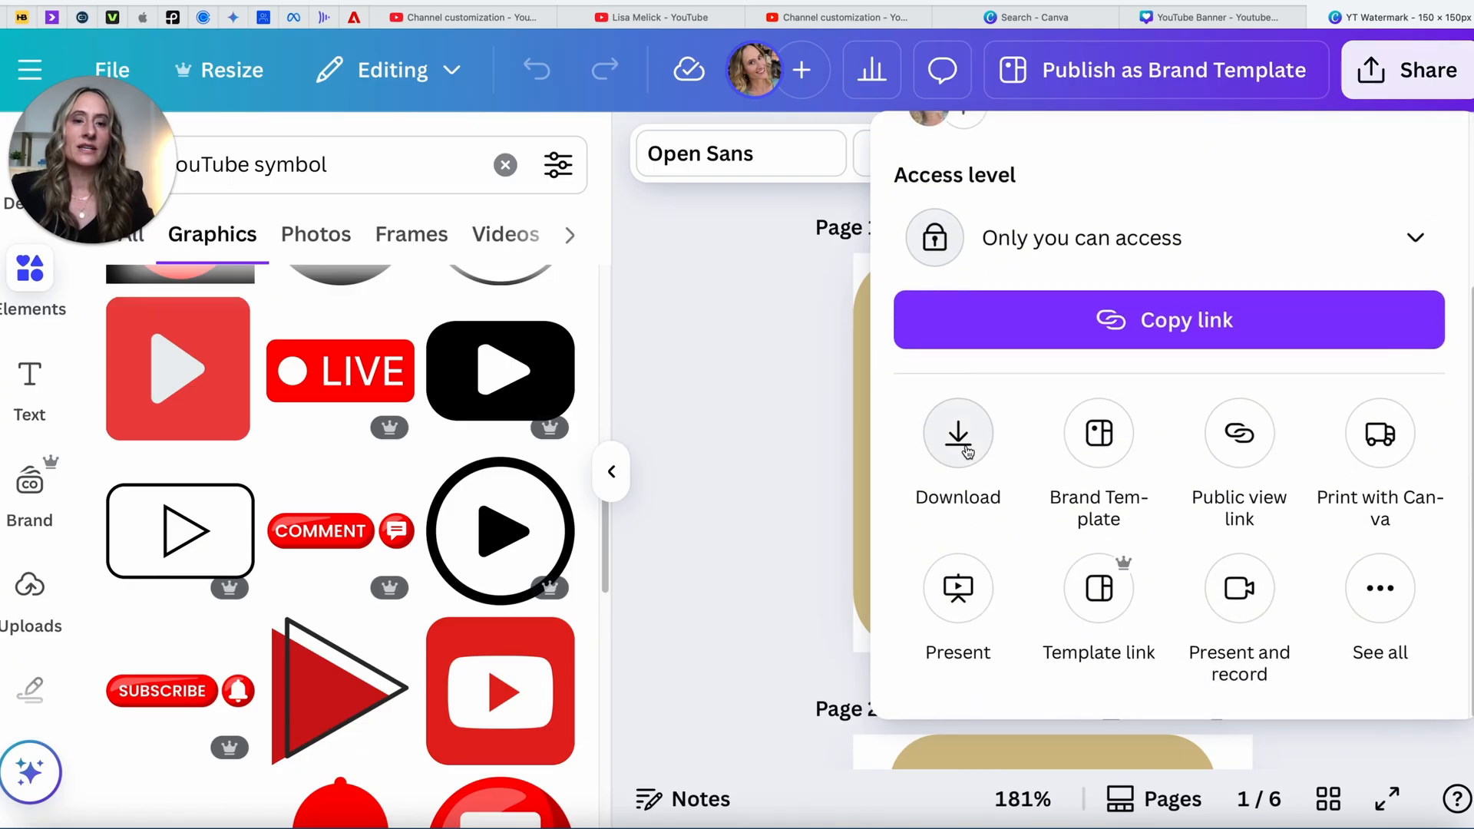
pyautogui.click(958, 434)
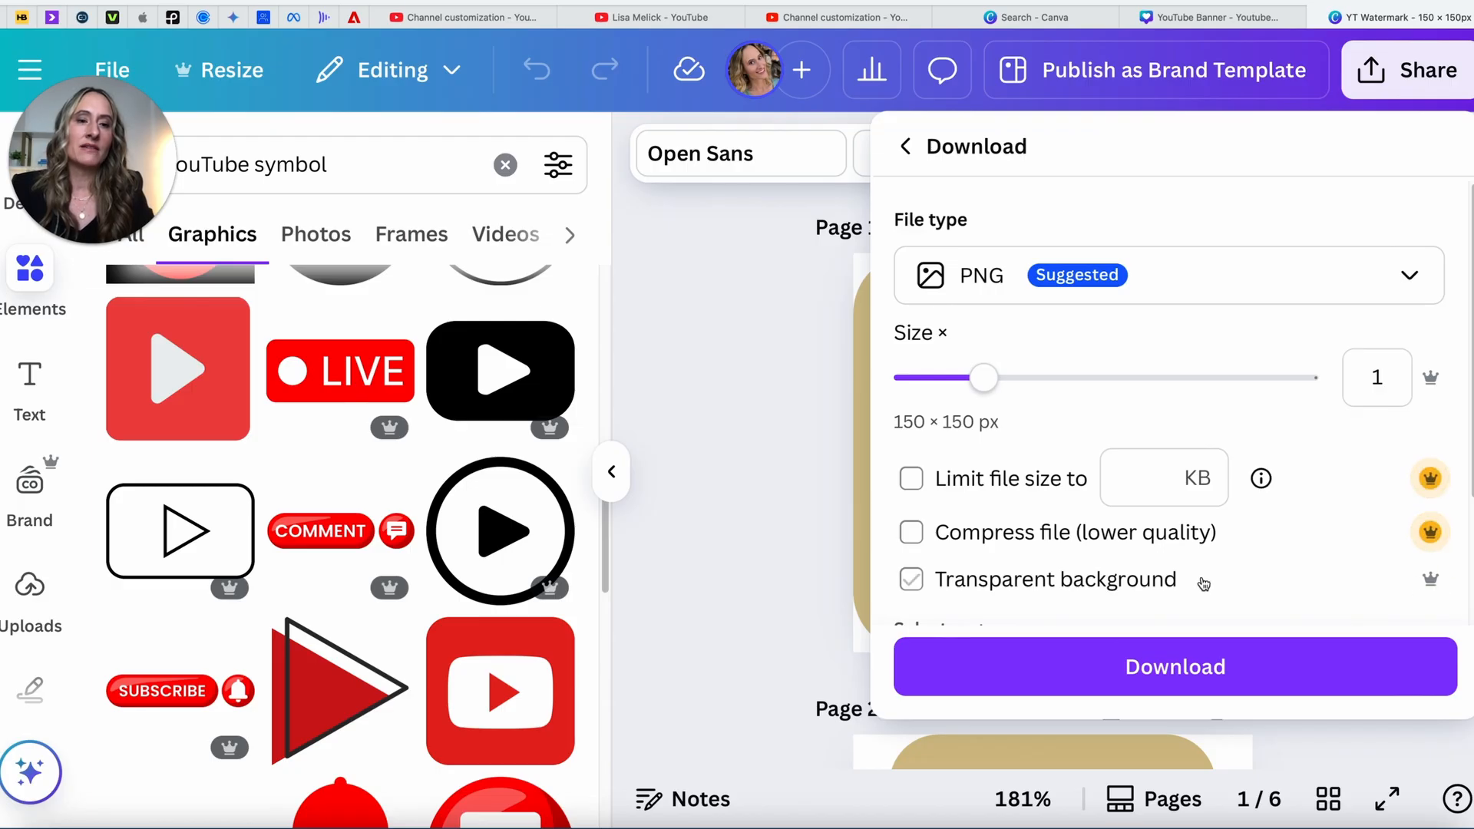
pyautogui.click(1120, 585)
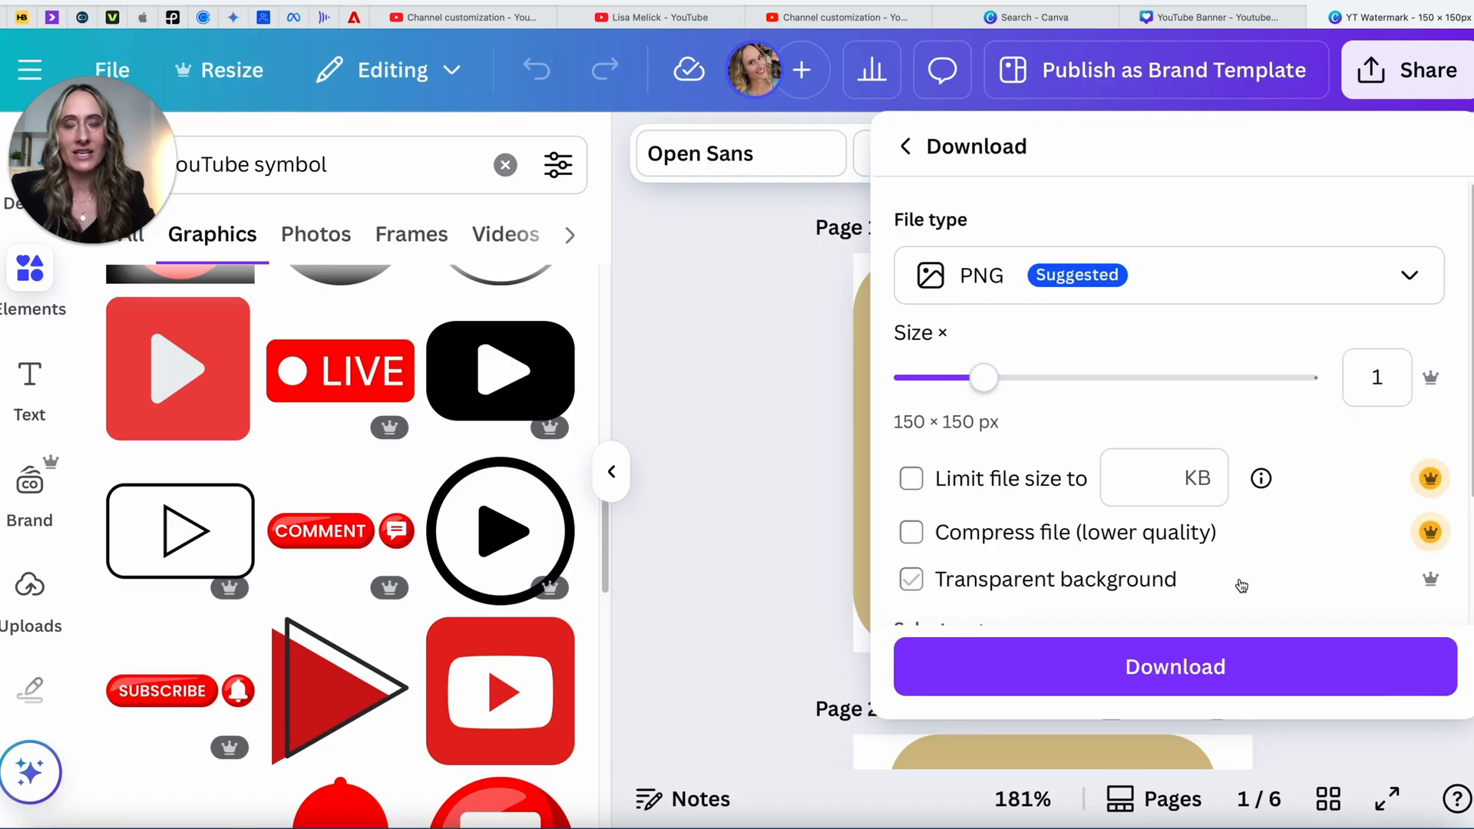
pyautogui.click(954, 547)
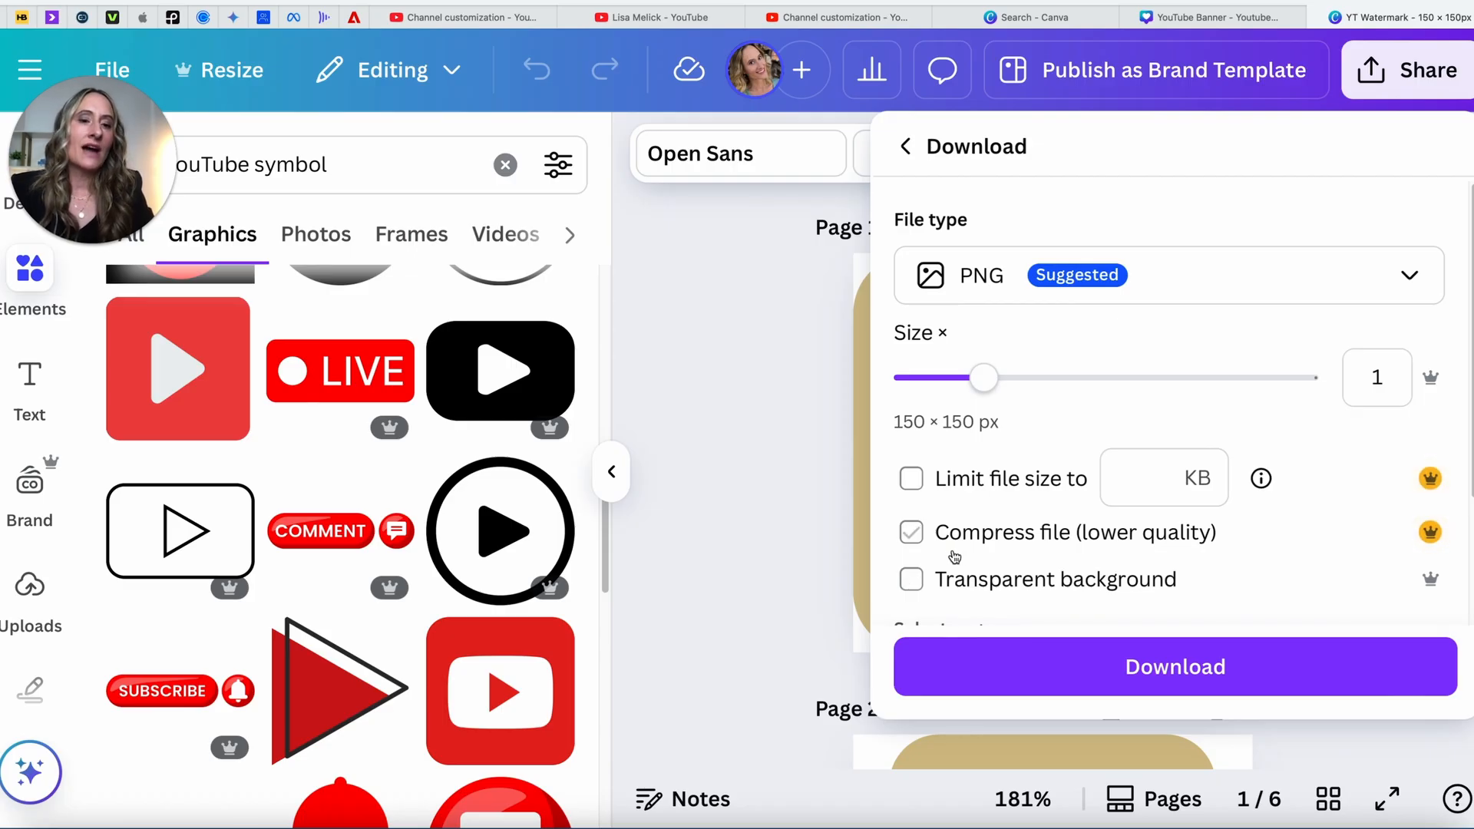
pyautogui.click(871, 15)
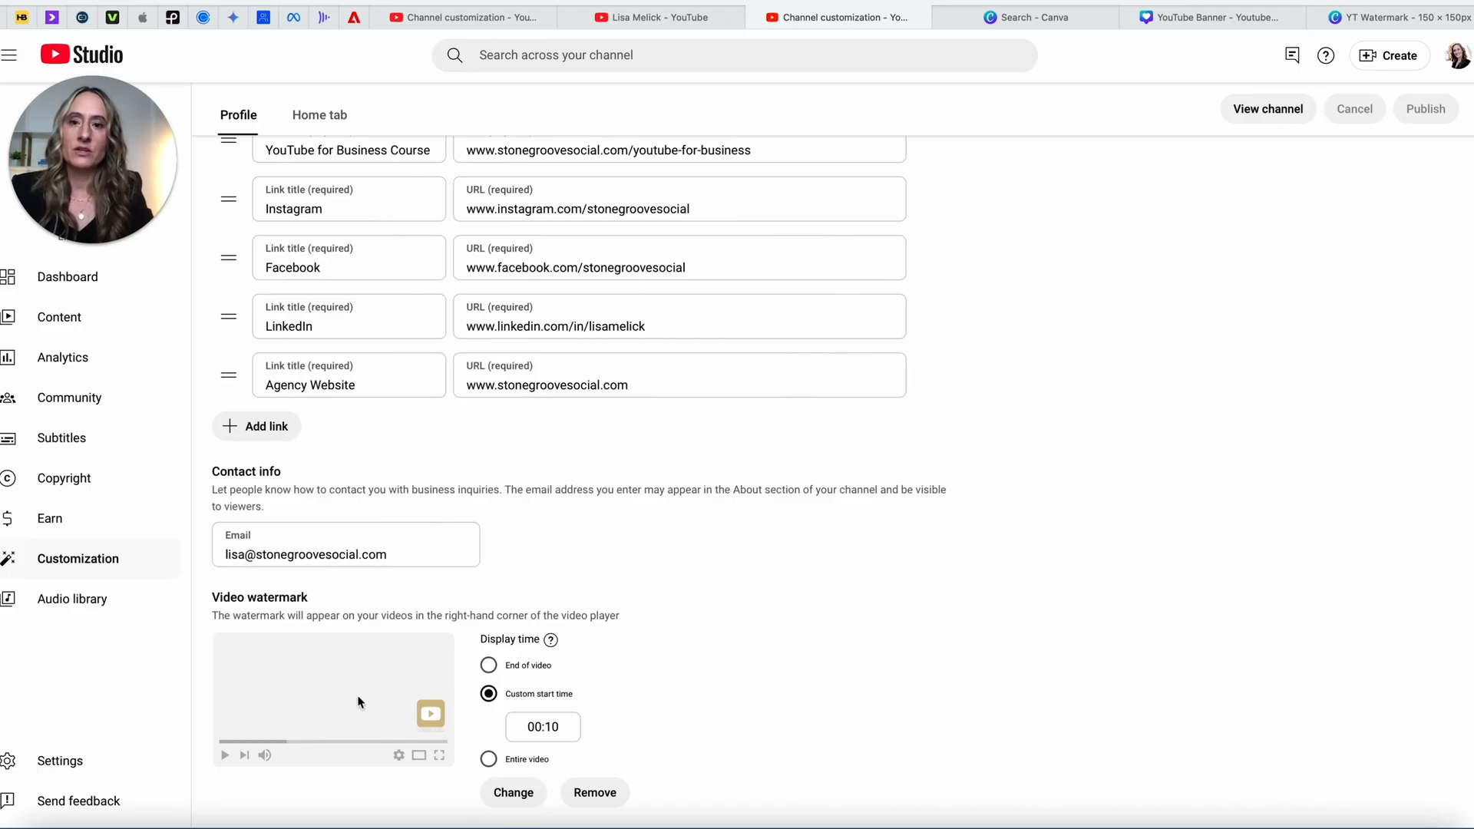
# Step: Scroll to the top of Channel customization and open the public channel via View channel
pyautogui.scroll(15, 358, 702)
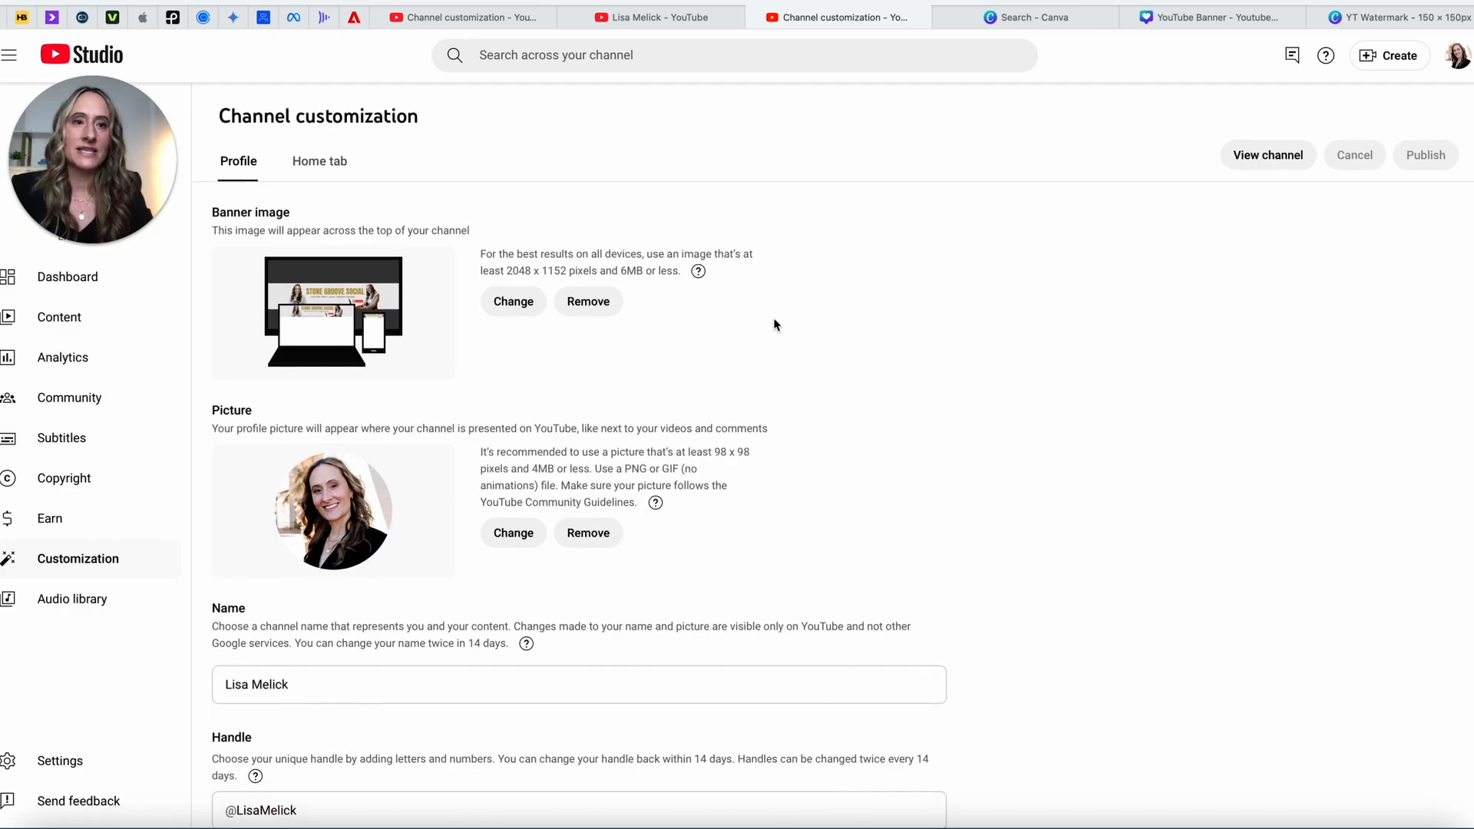
pyautogui.click(1265, 158)
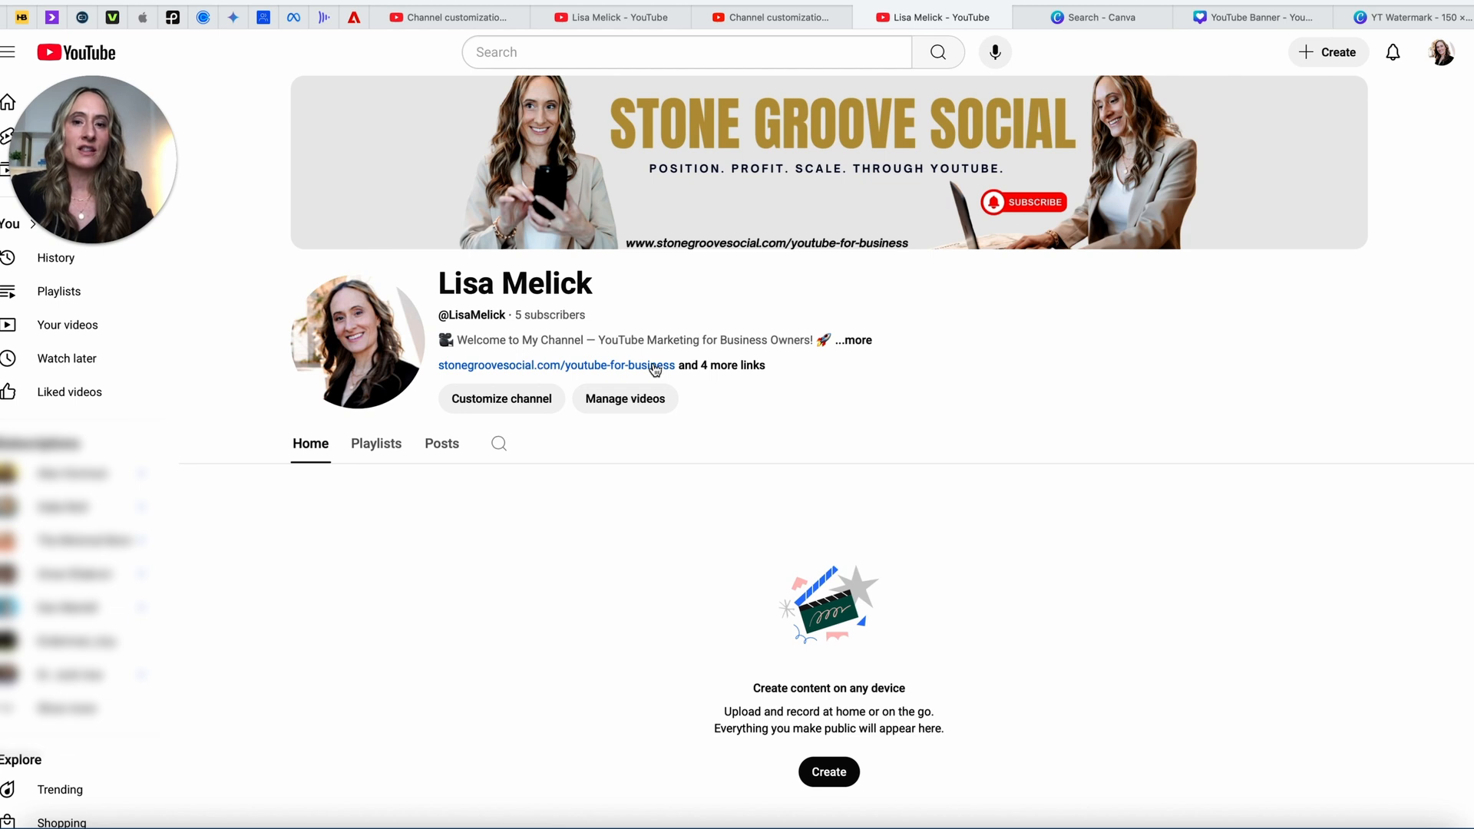
# Step: Read the channel's full description and links, then return to Studio and open Earn
pyautogui.click(737, 368)
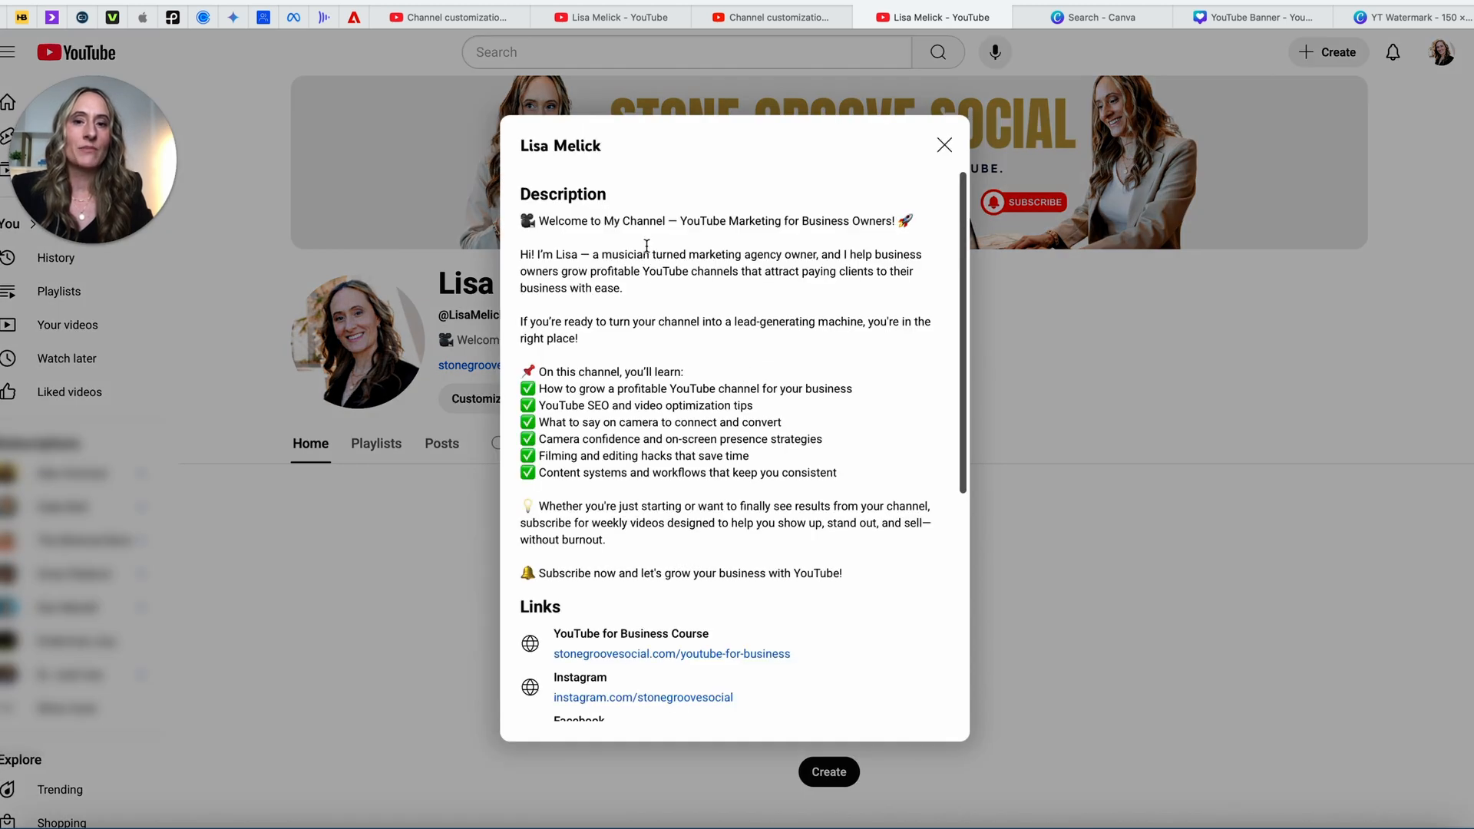
pyautogui.scroll(-3, 657, 234)
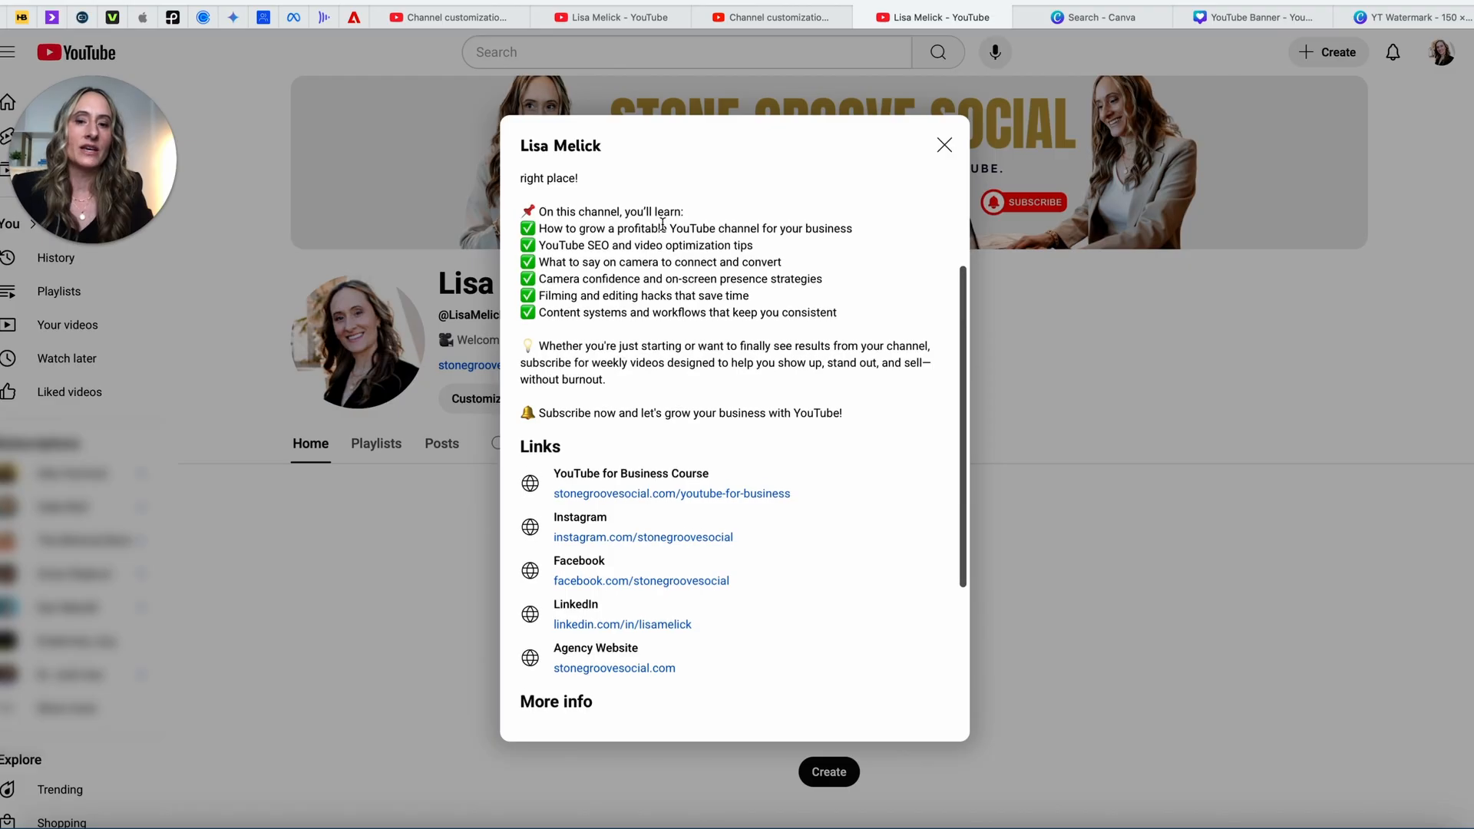
pyautogui.click(945, 144)
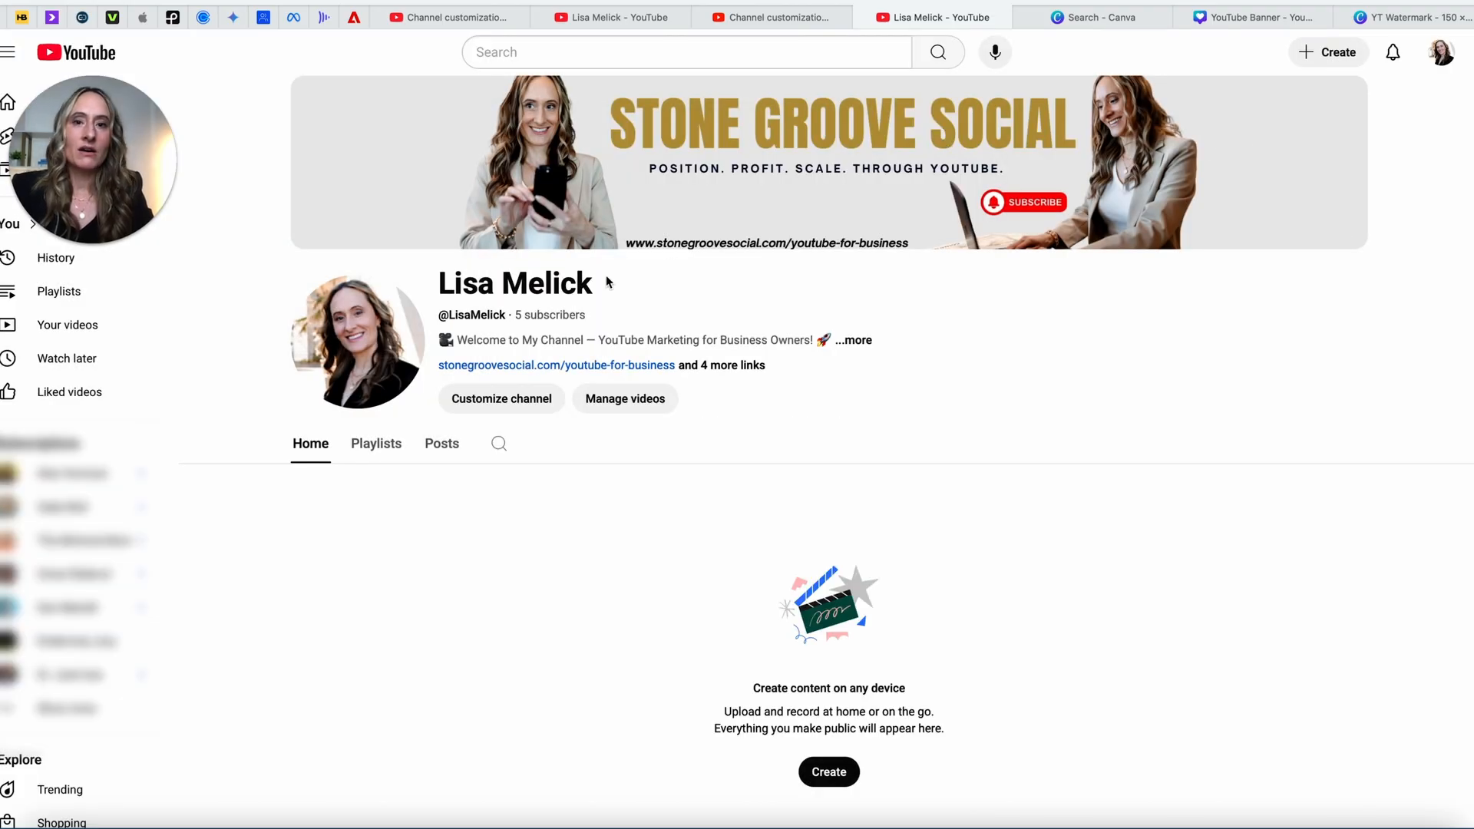
pyautogui.click(500, 399)
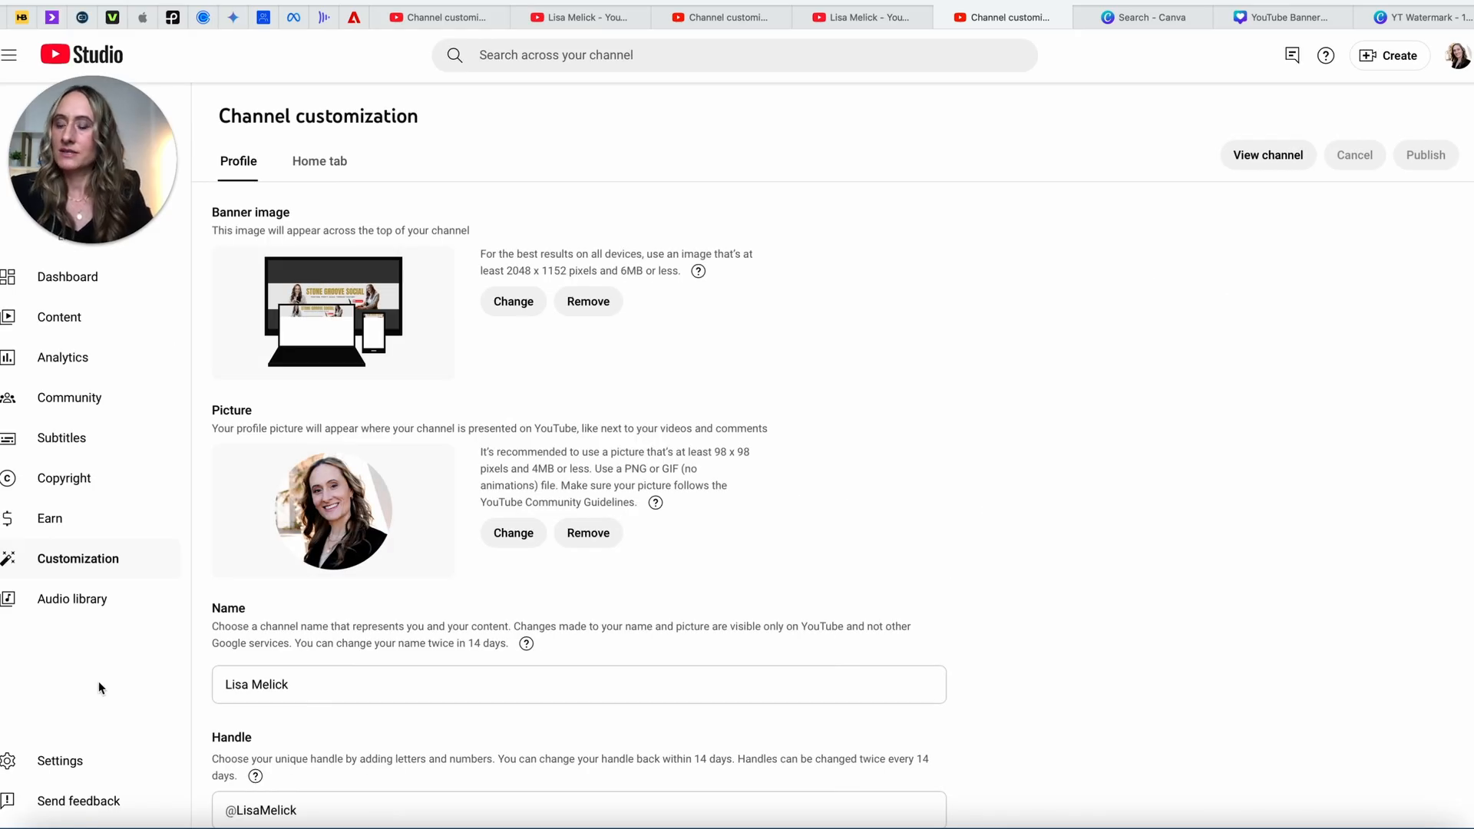
pyautogui.click(60, 520)
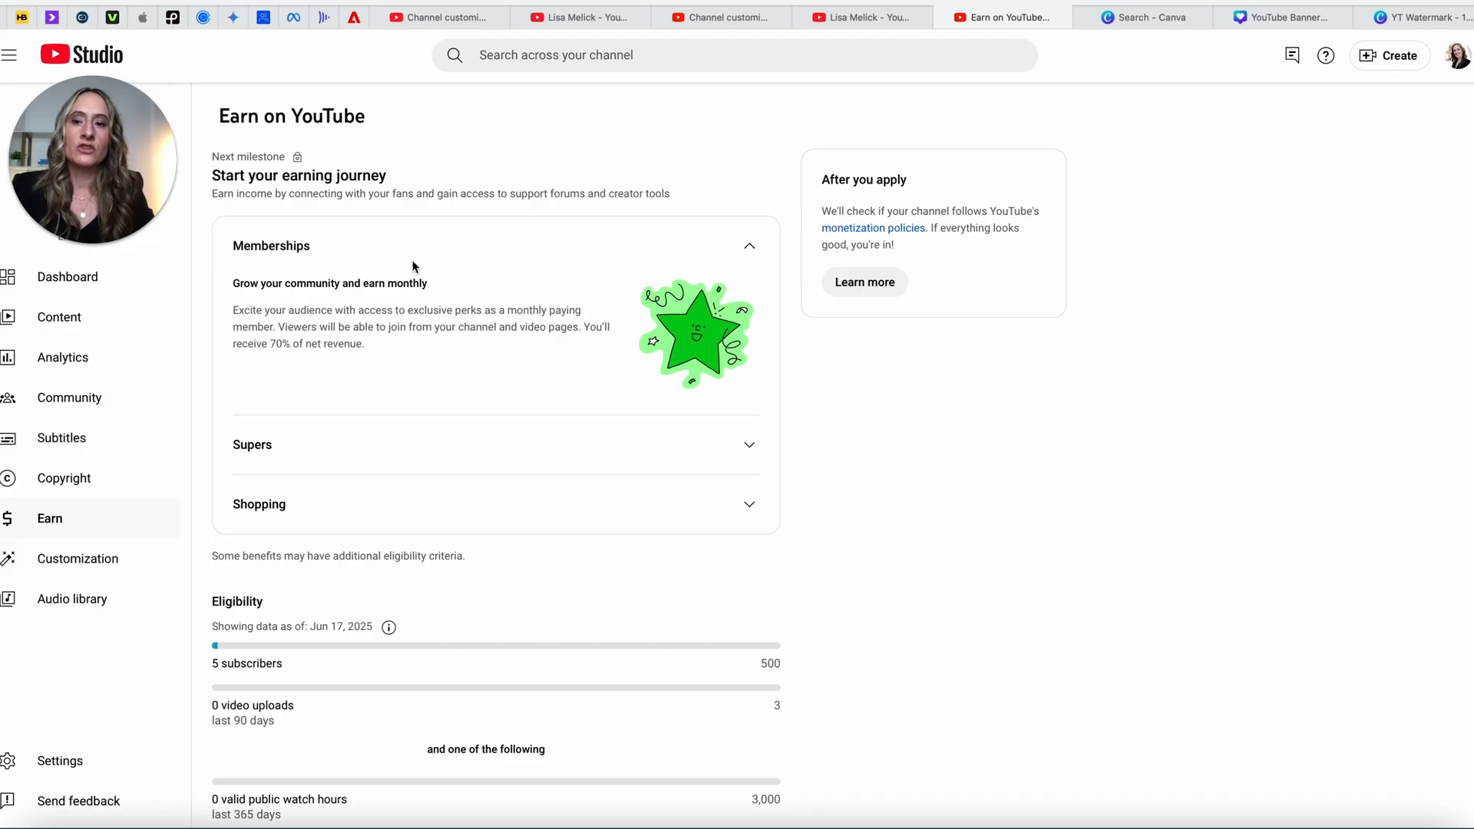
# Step: Scroll through the Earn page's eligibility requirements and milestones, showing 5 of 500 subscribers
pyautogui.scroll(-1, 408, 475)
pyautogui.scroll(-6, 408, 475)
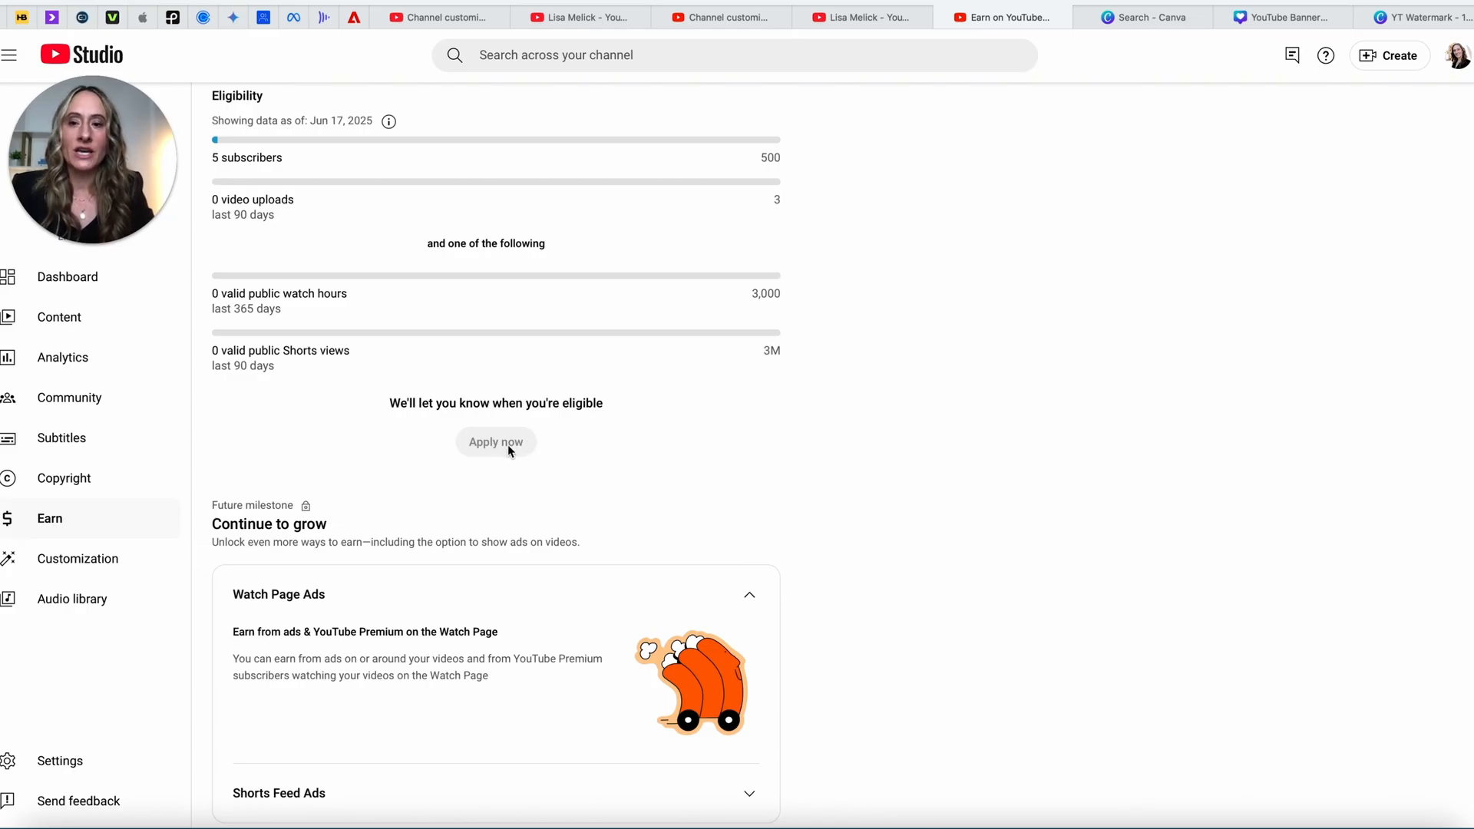
pyautogui.scroll(3, 508, 451)
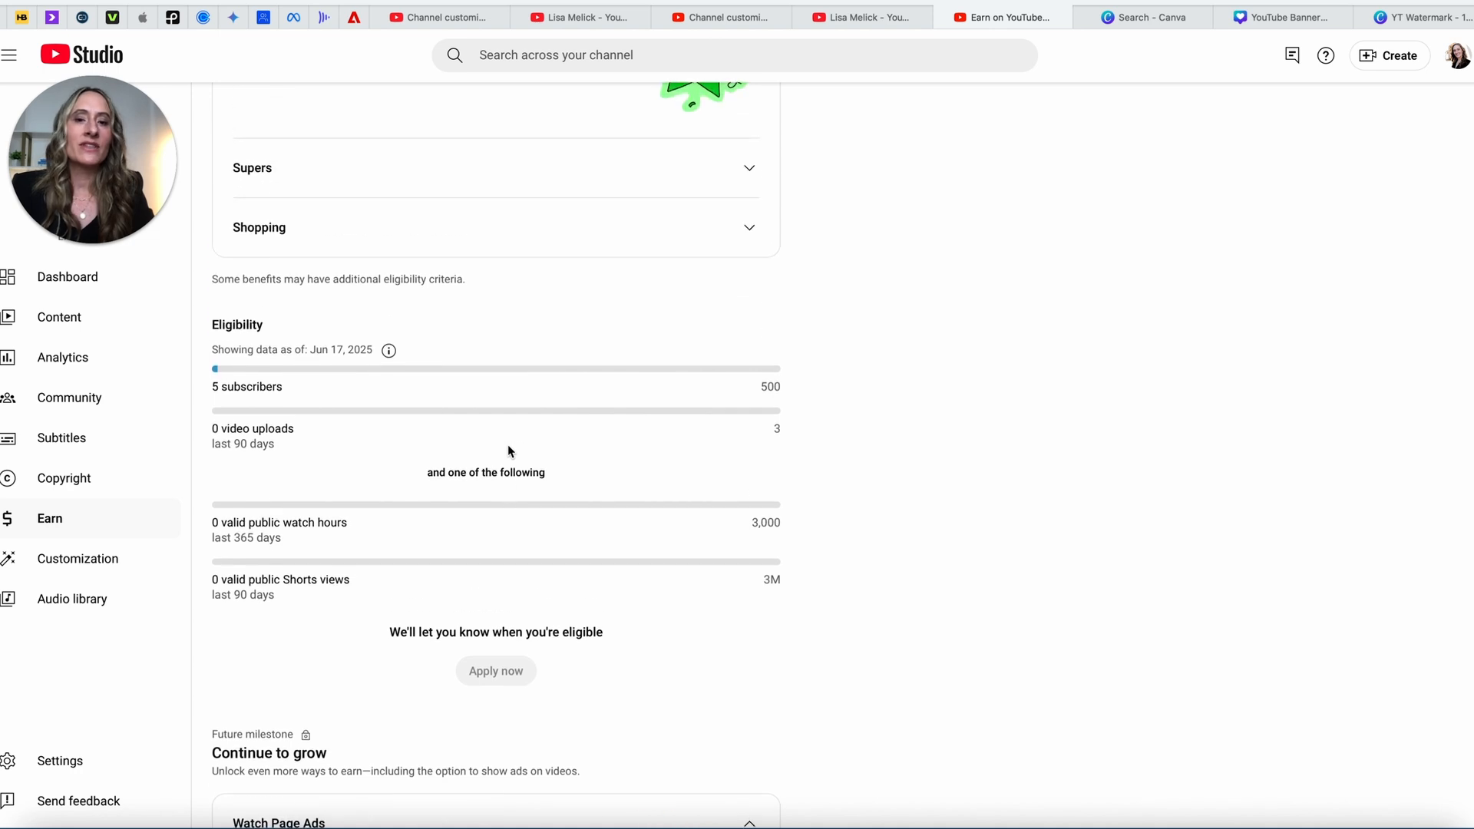
pyautogui.scroll(-3, 509, 450)
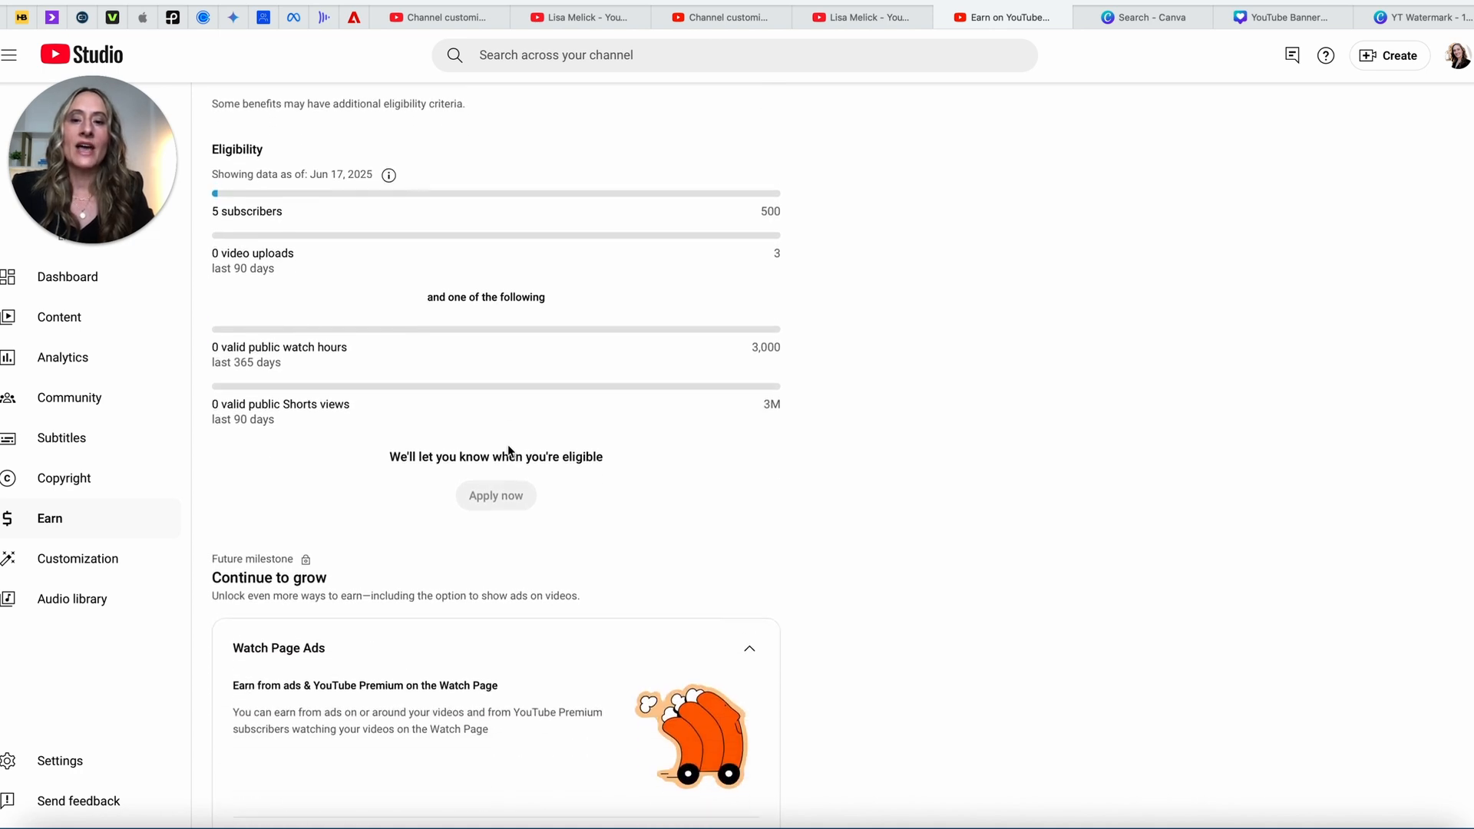
pyautogui.scroll(-1, 508, 451)
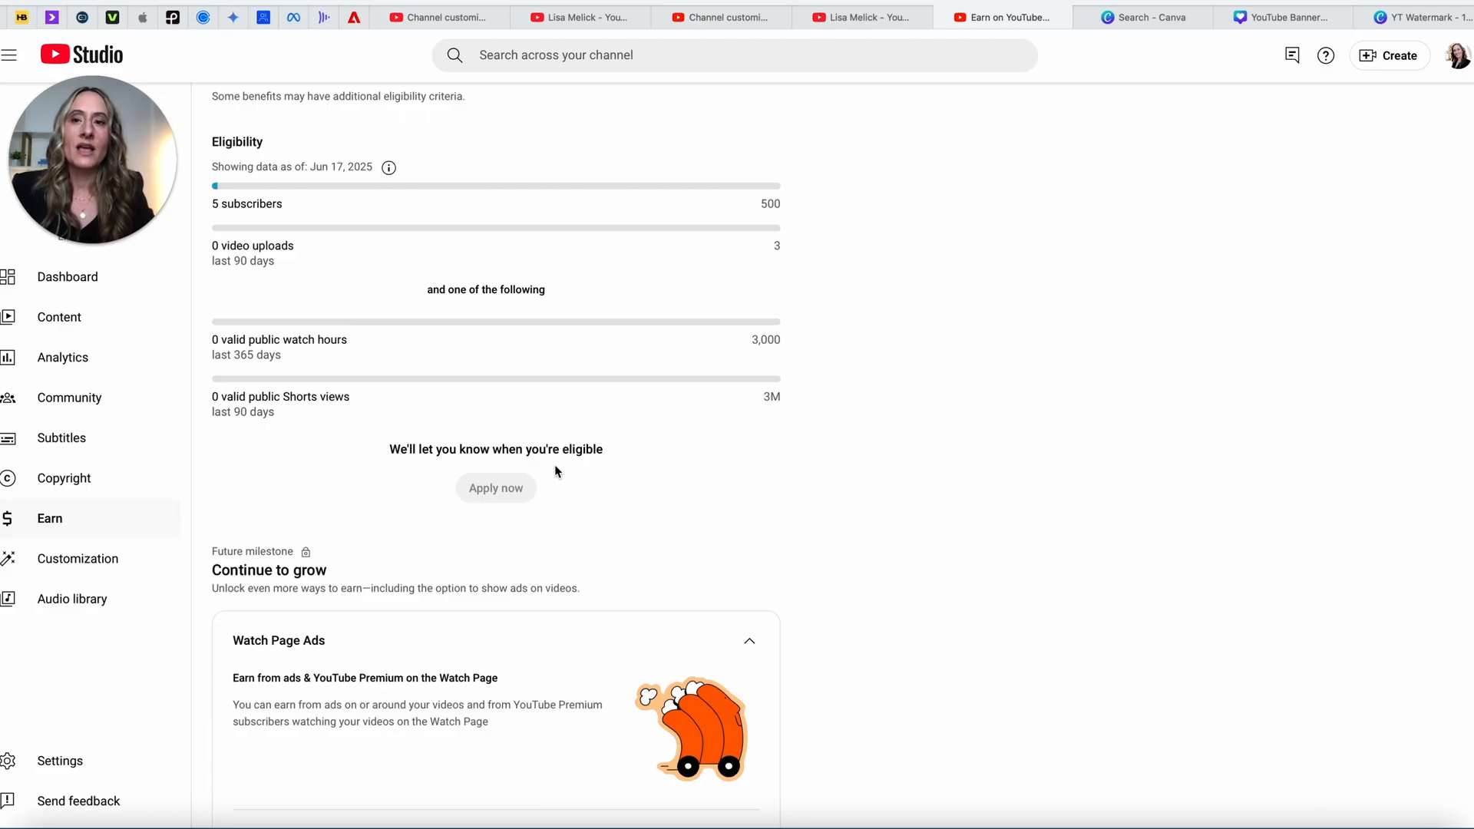
pyautogui.scroll(-7, 555, 469)
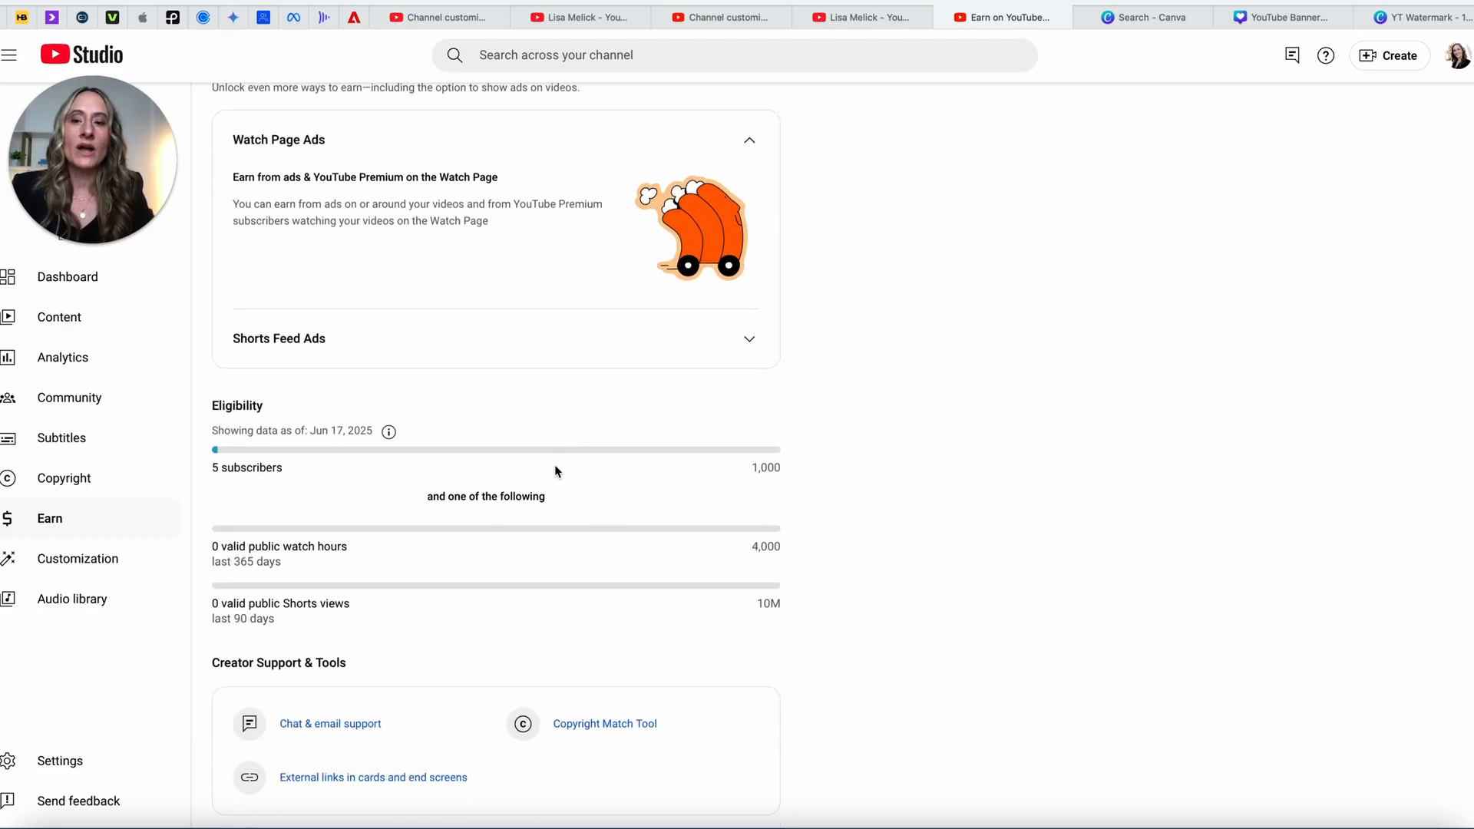
pyautogui.scroll(-2, 556, 470)
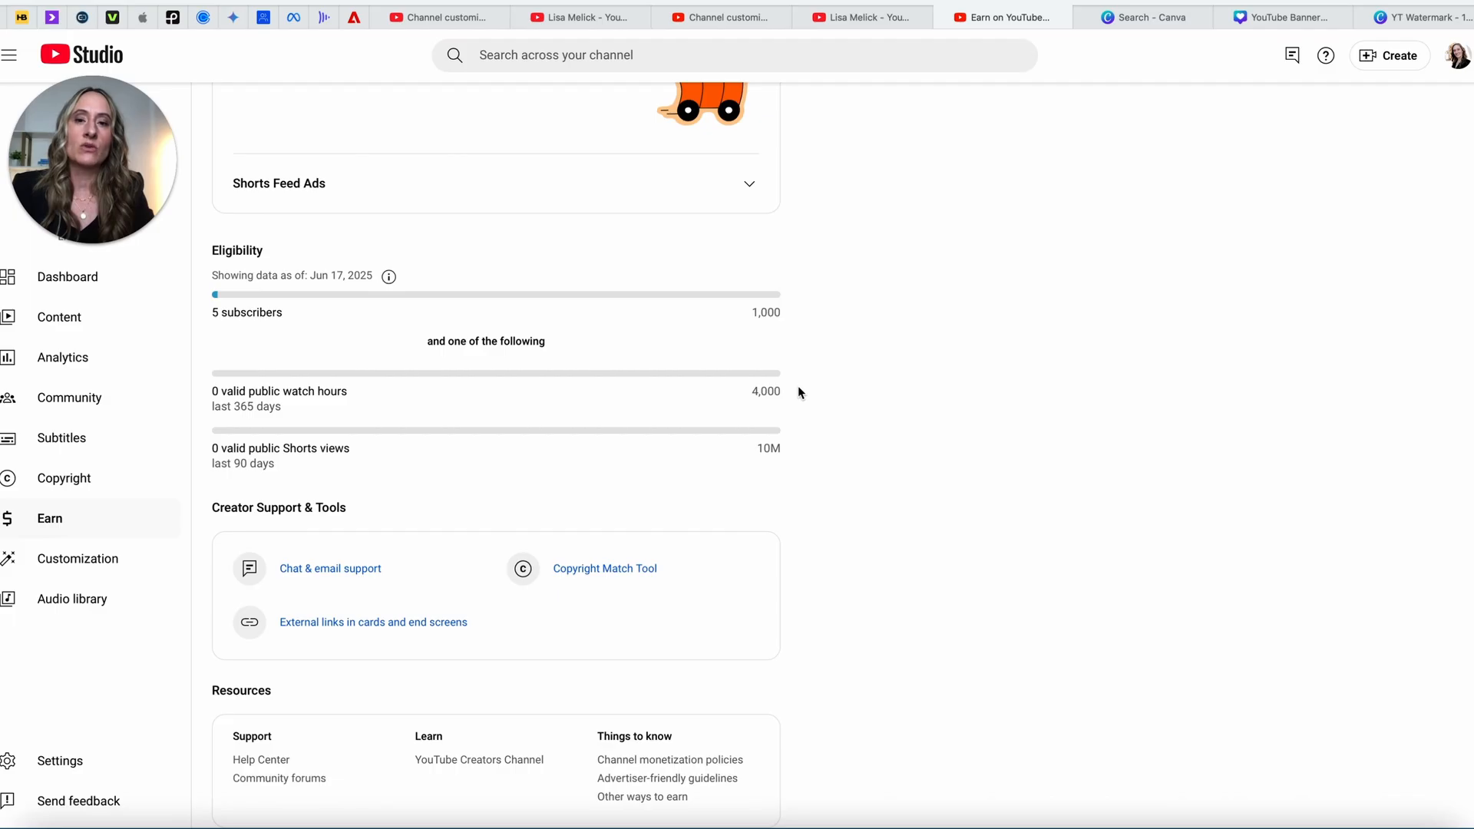
pyautogui.scroll(5, 768, 356)
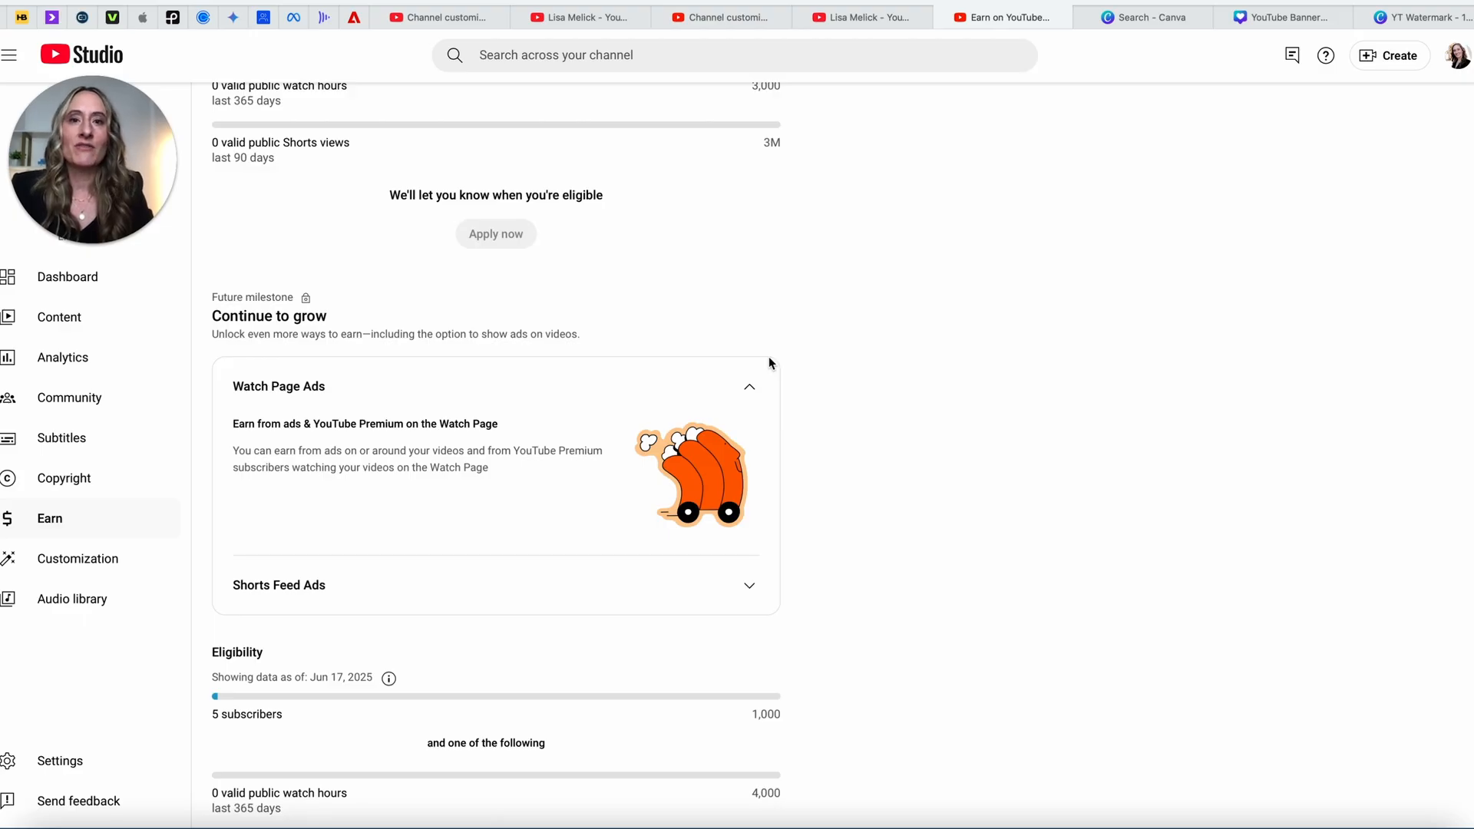
pyautogui.scroll(-5, 746, 401)
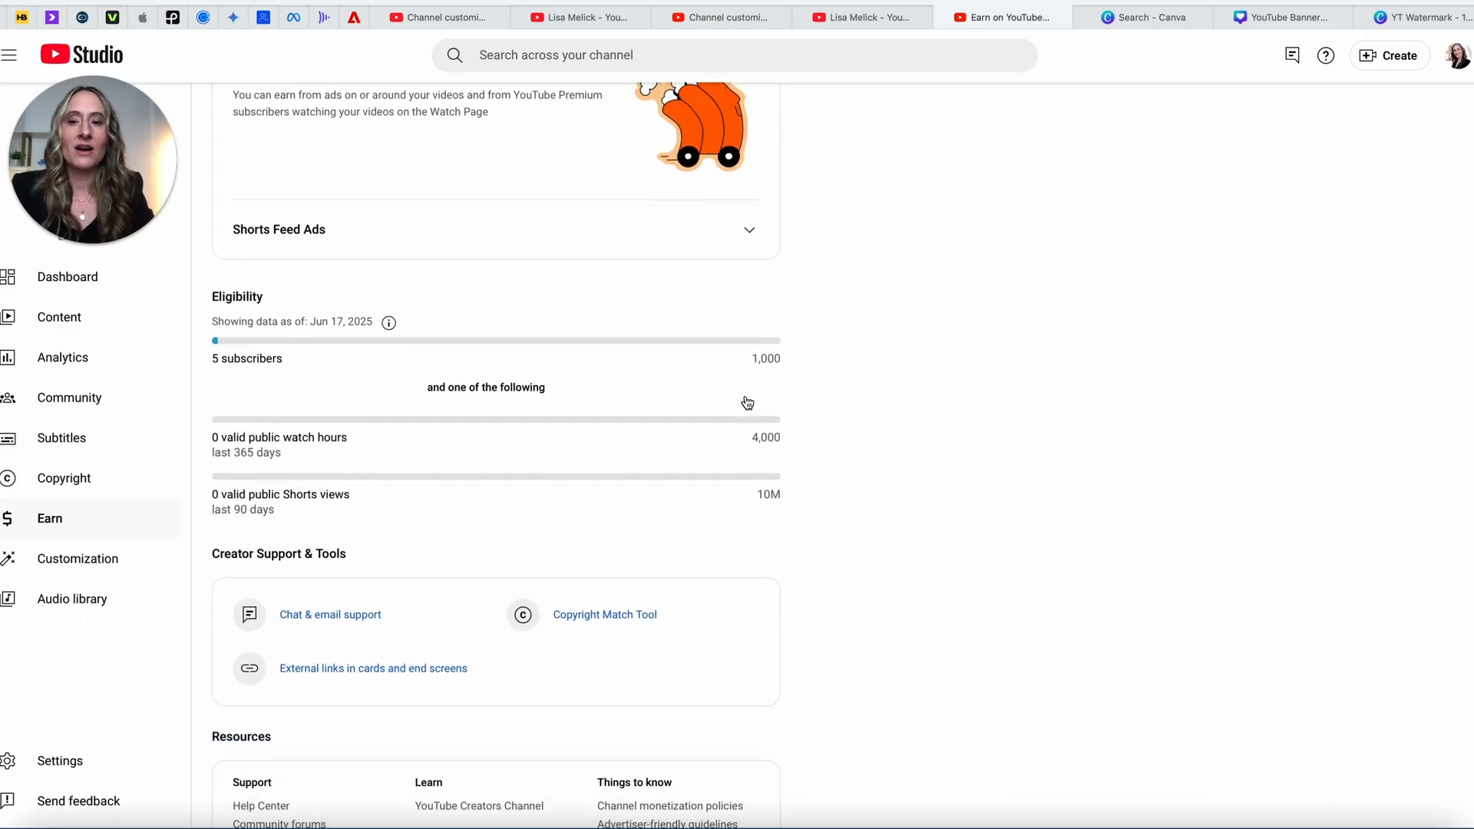
pyautogui.scroll(13, 747, 403)
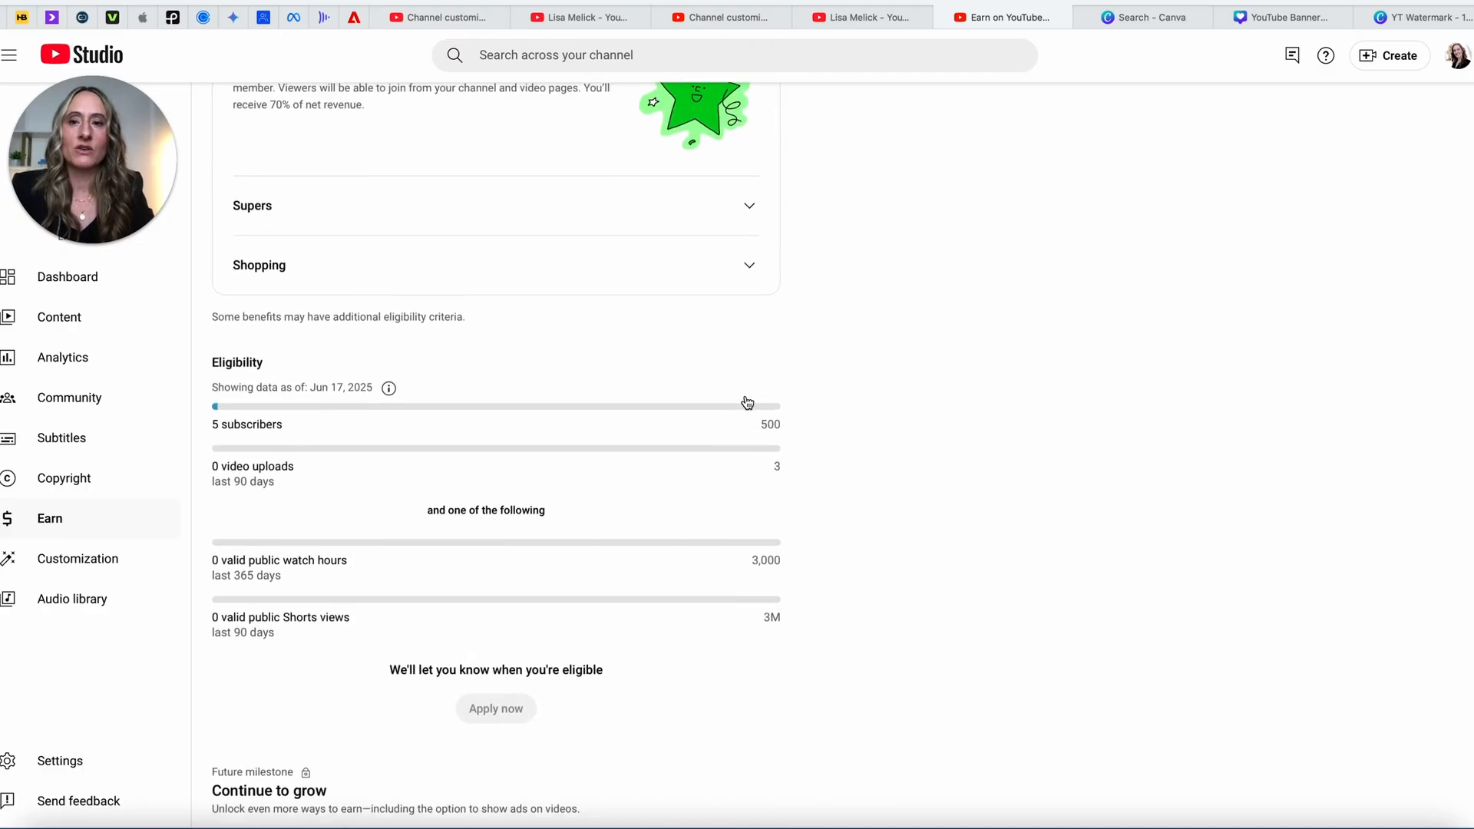
pyautogui.scroll(3, 747, 402)
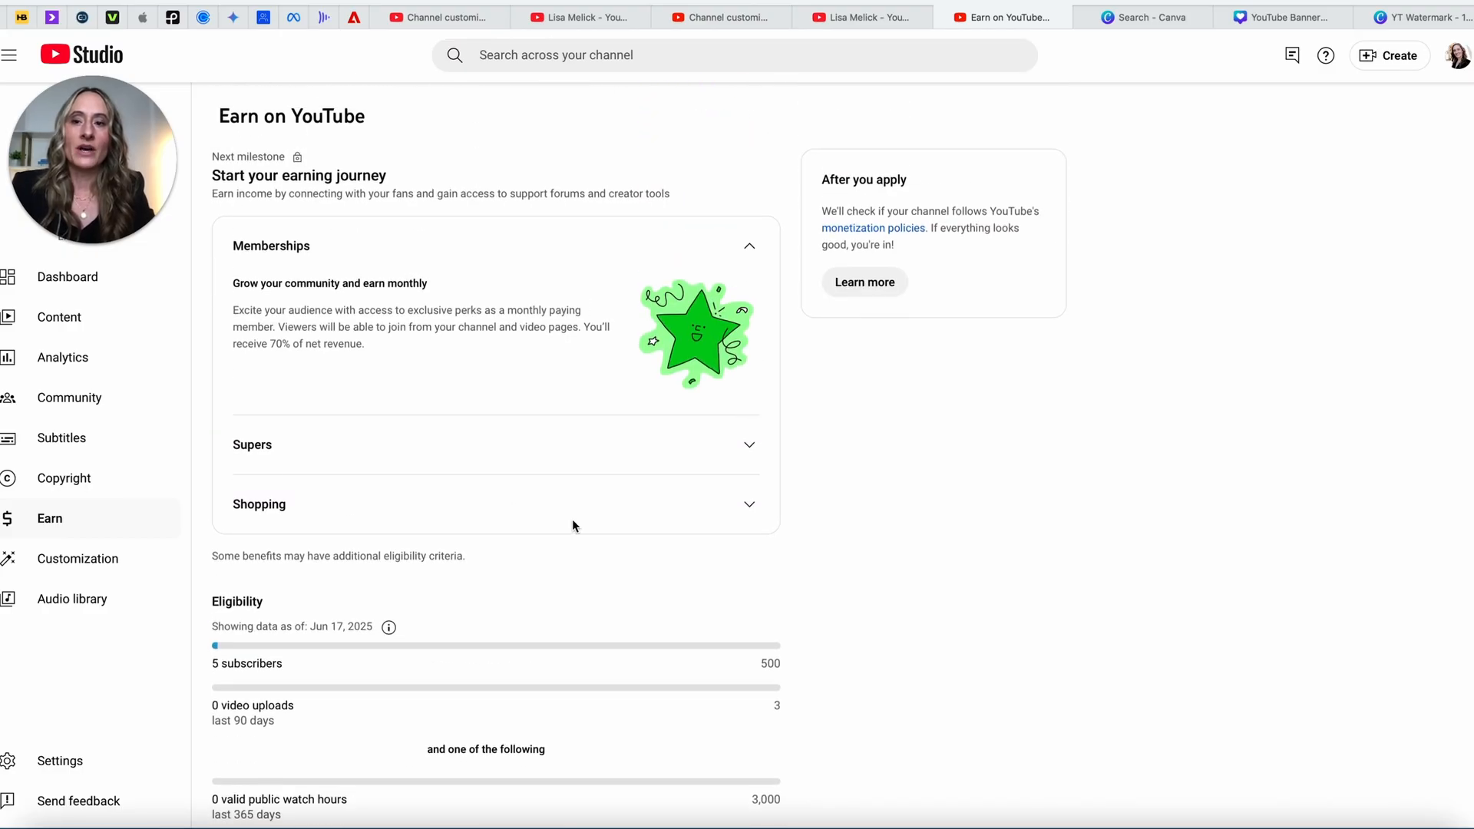
pyautogui.scroll(-4, 525, 612)
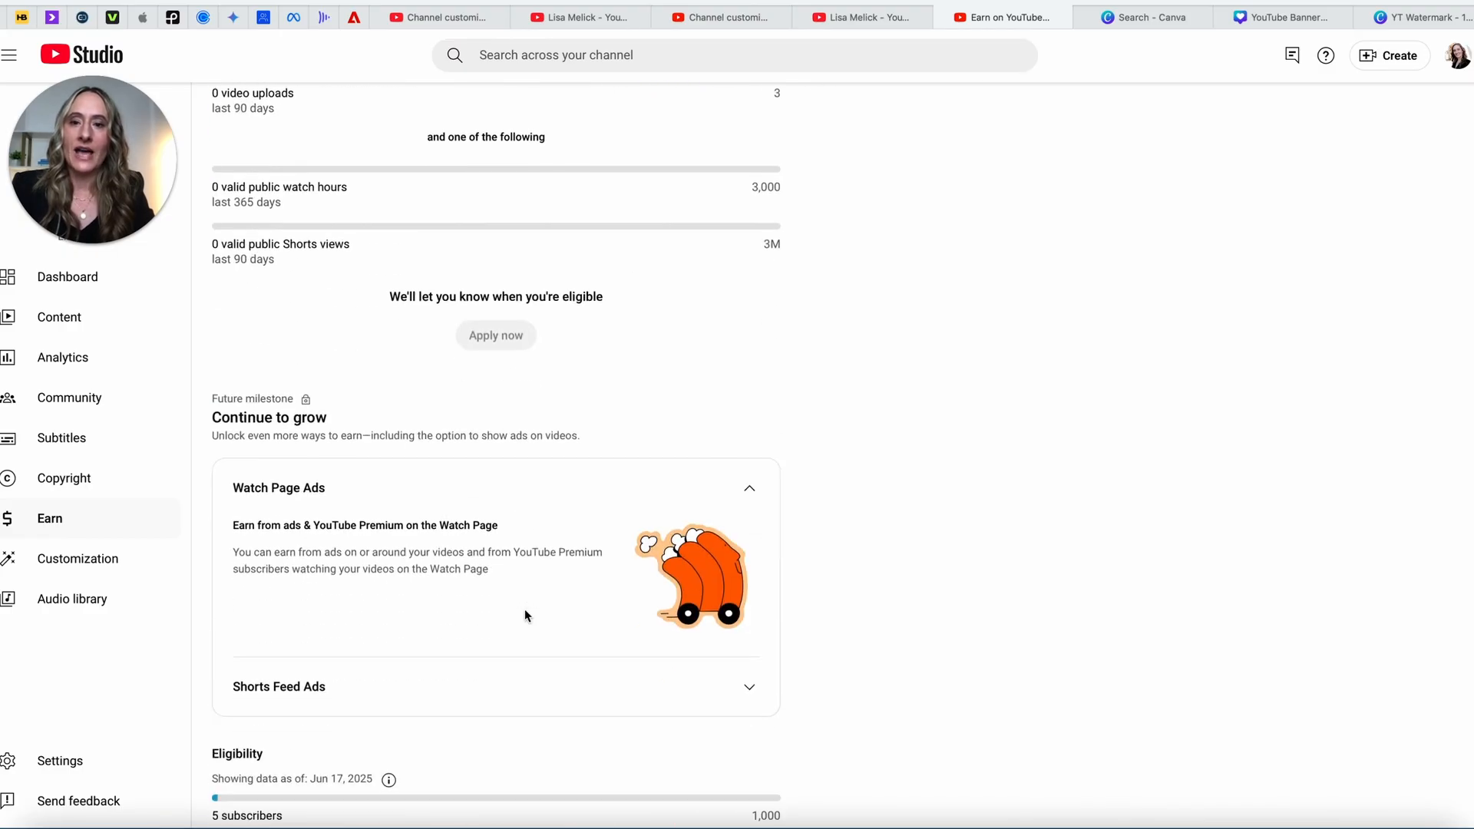
pyautogui.scroll(1, 525, 612)
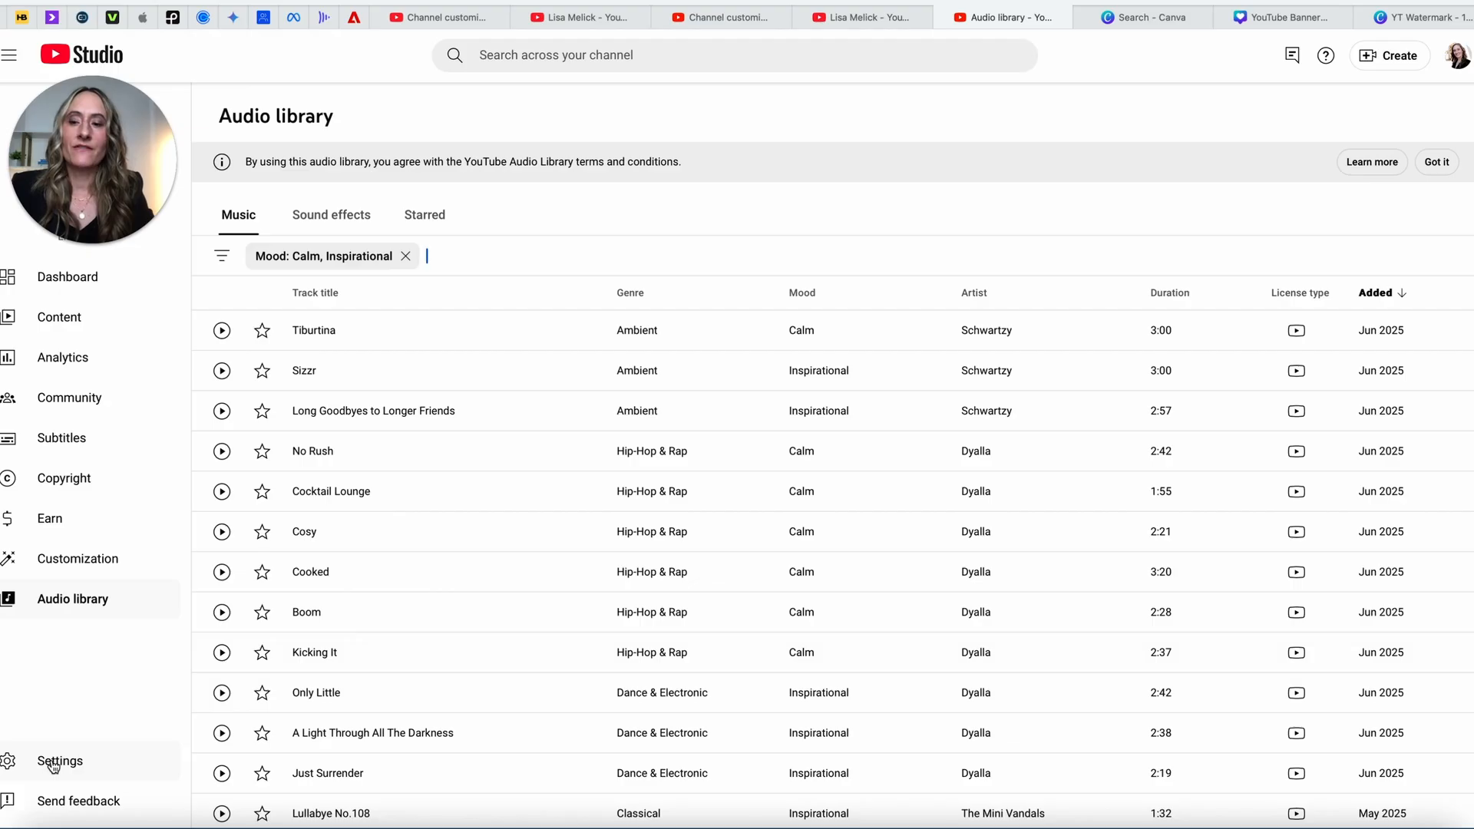
# Step: Open YouTube Studio's Settings to its General tab, where the default currency is USD — US Dollar
pyautogui.click(52, 765)
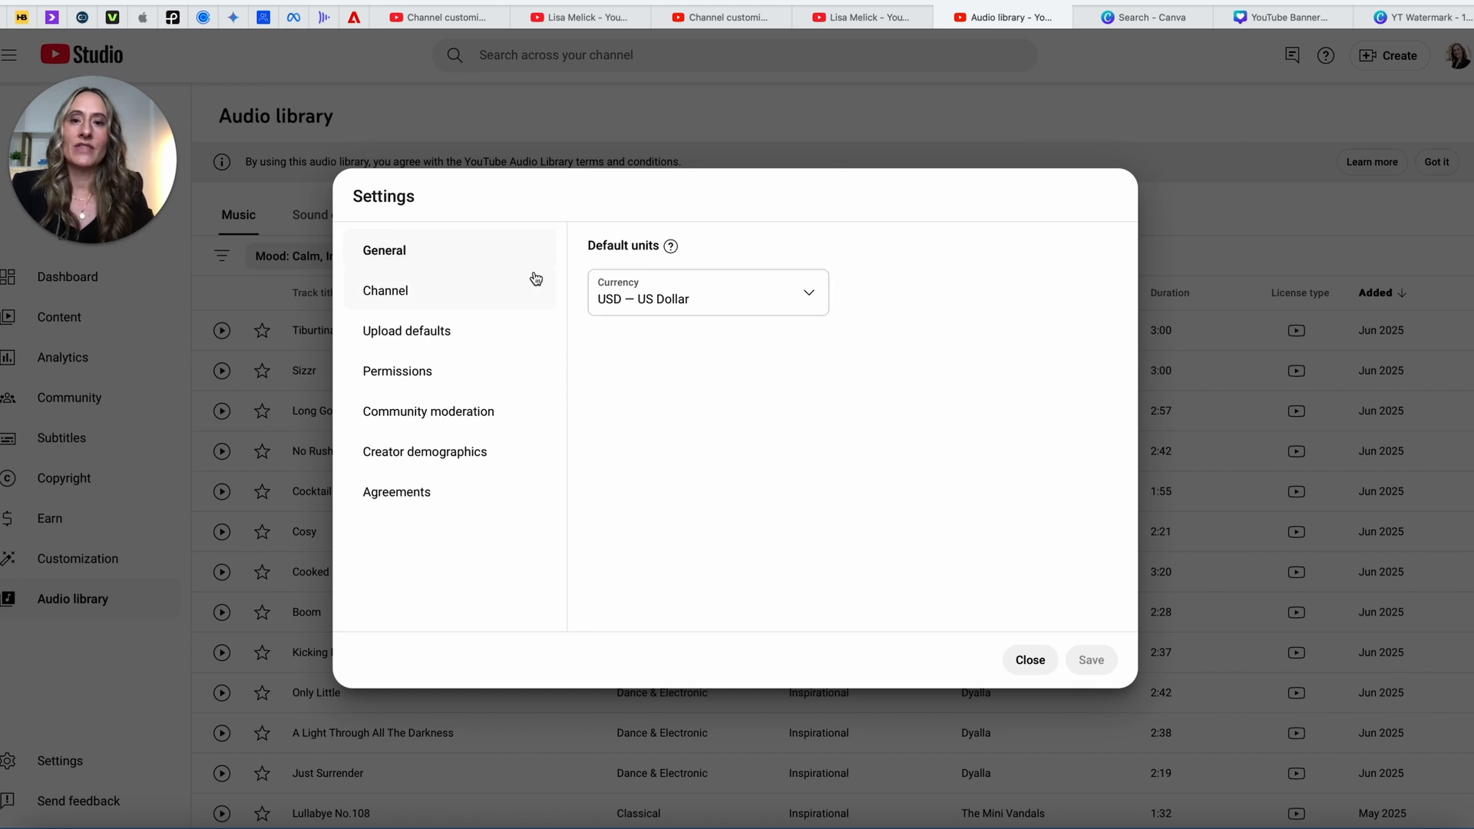
# Step: Review the channel's United States residence and keywords (incl. Stone Groove Social), then Advanced settings and Upload defaults
pyautogui.click(389, 293)
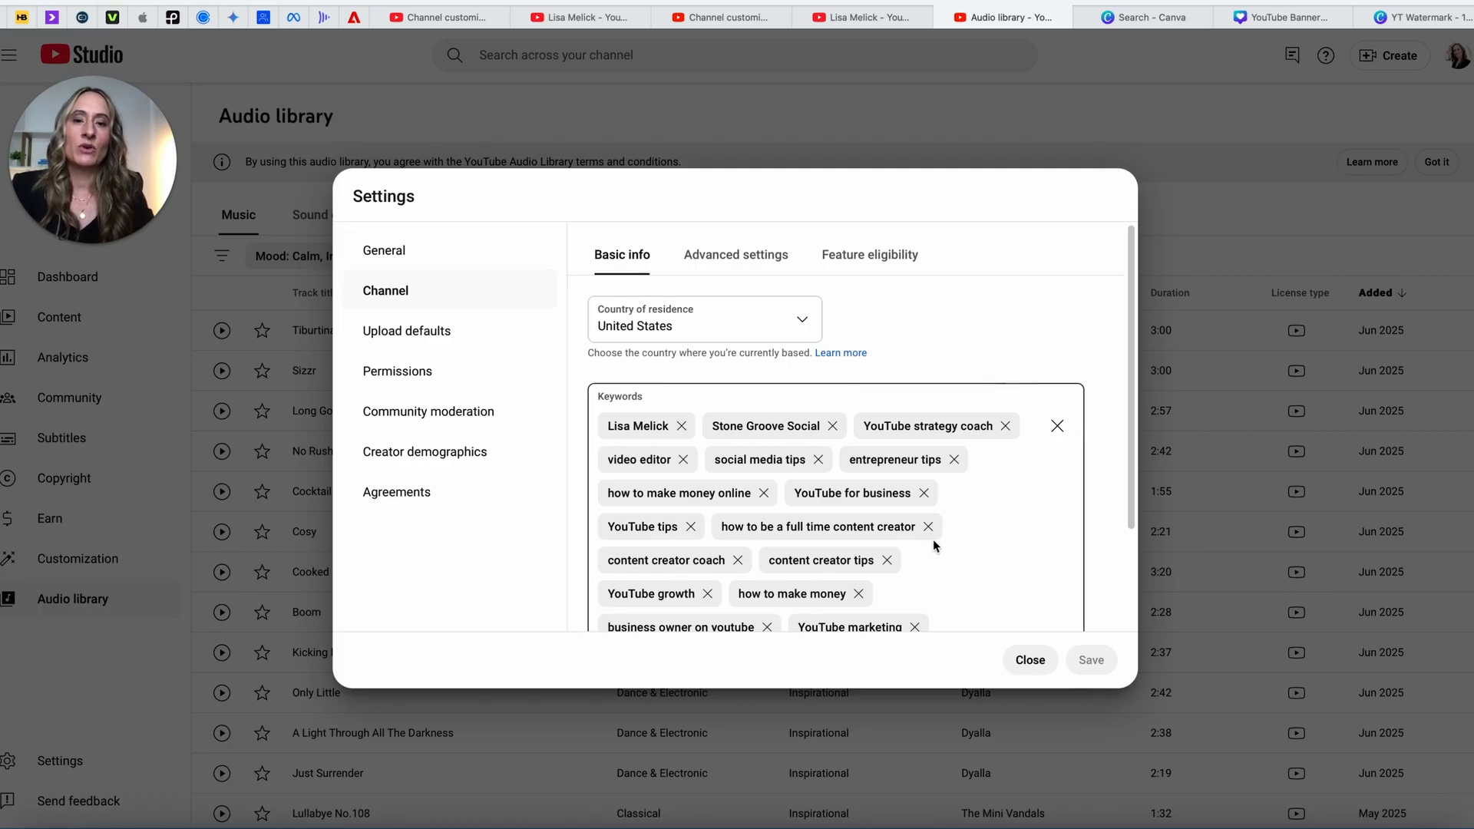
pyautogui.scroll(-3, 933, 539)
pyautogui.scroll(3, 933, 539)
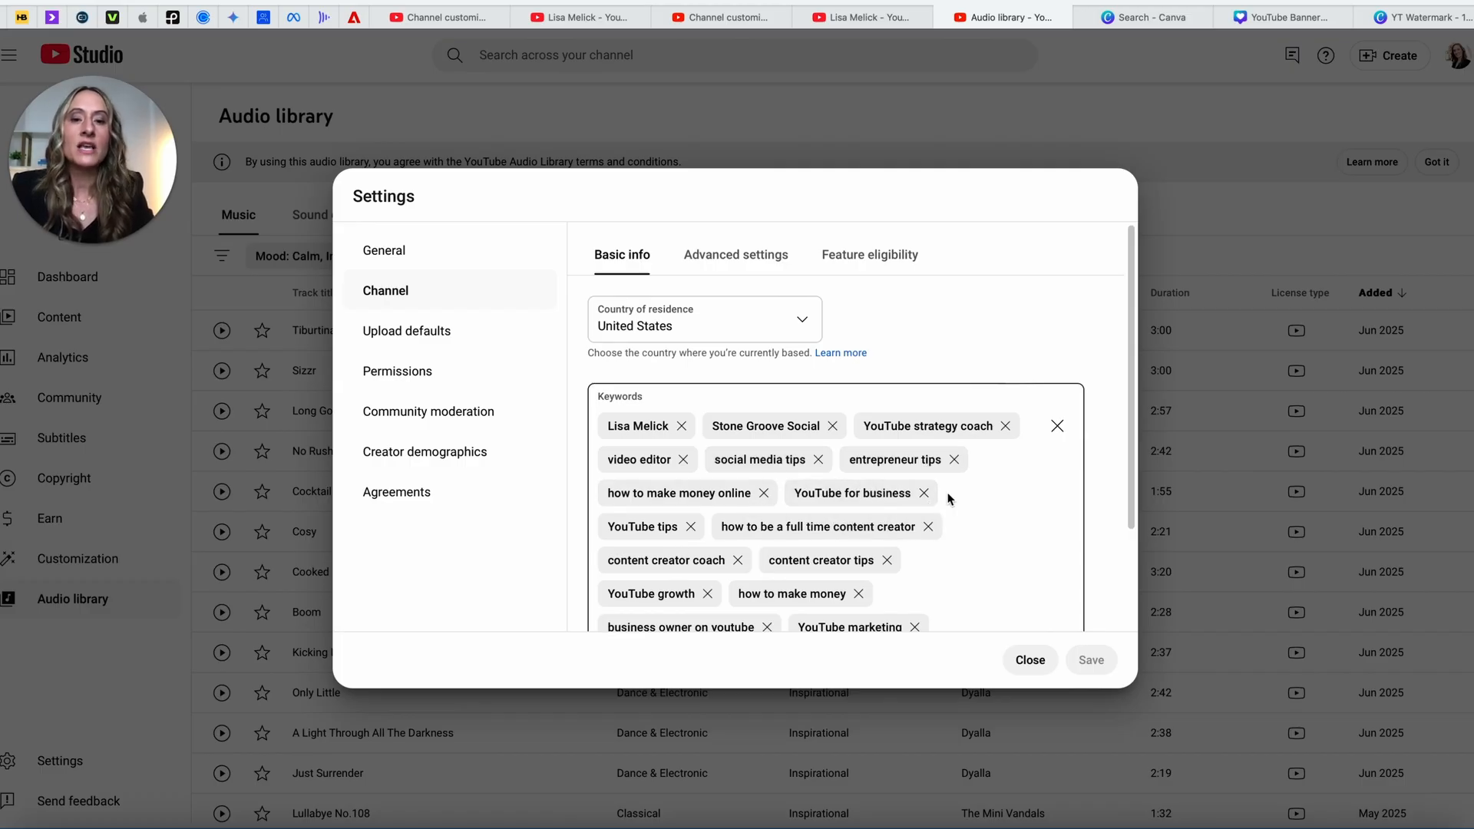
pyautogui.scroll(-4, 767, 605)
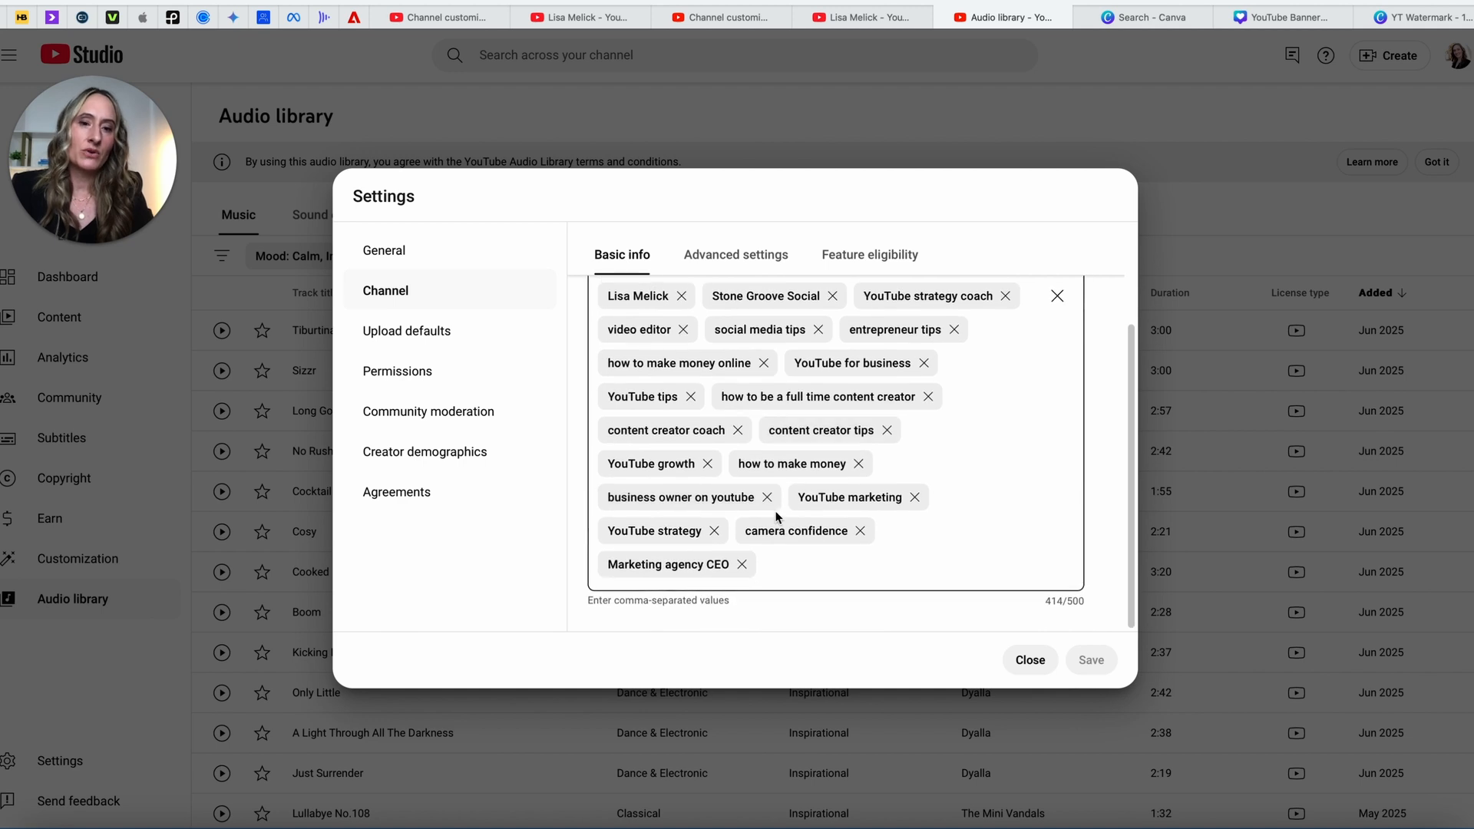
pyautogui.scroll(3, 820, 467)
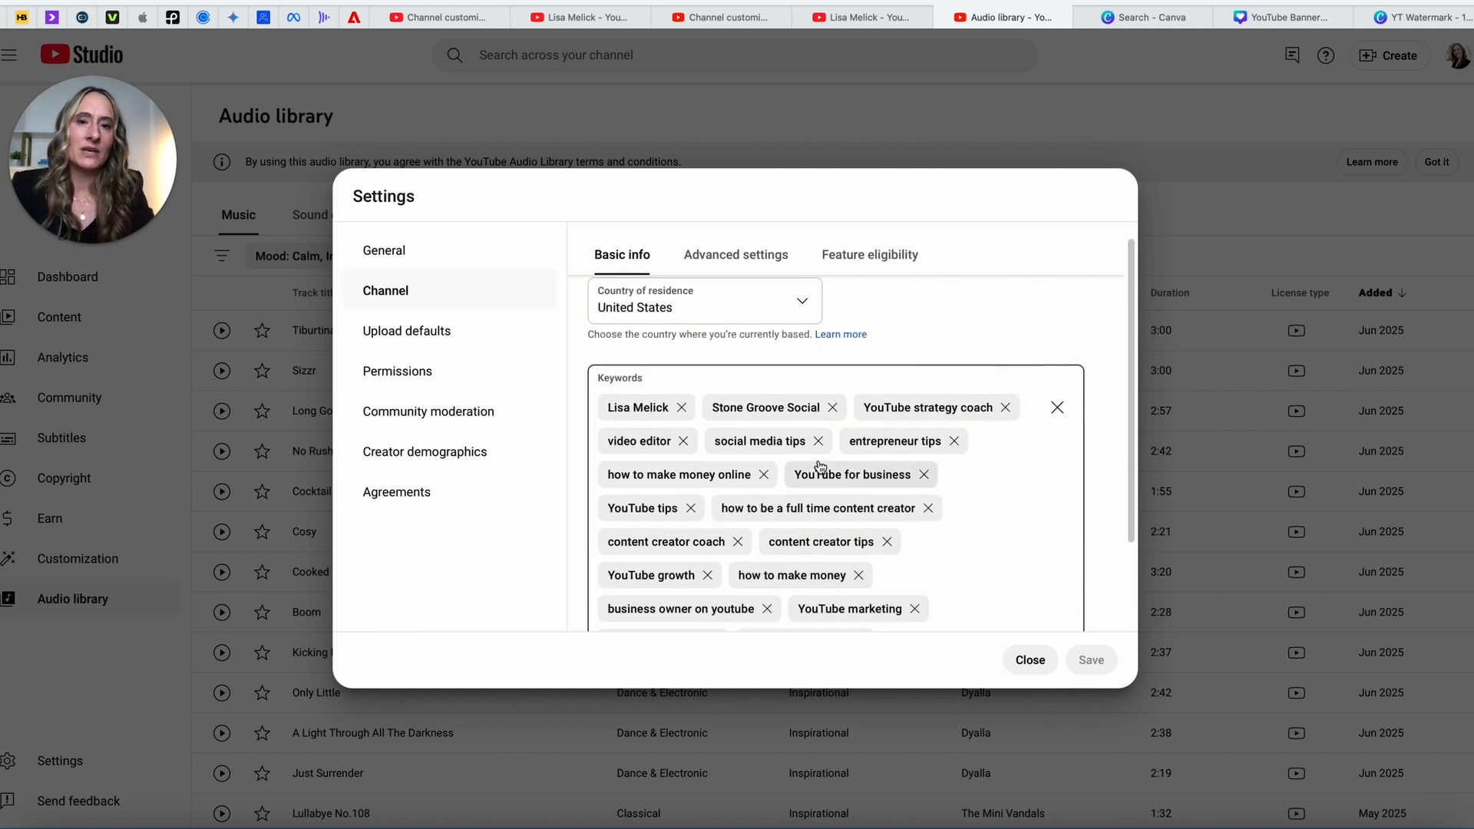
pyautogui.scroll(1, 820, 466)
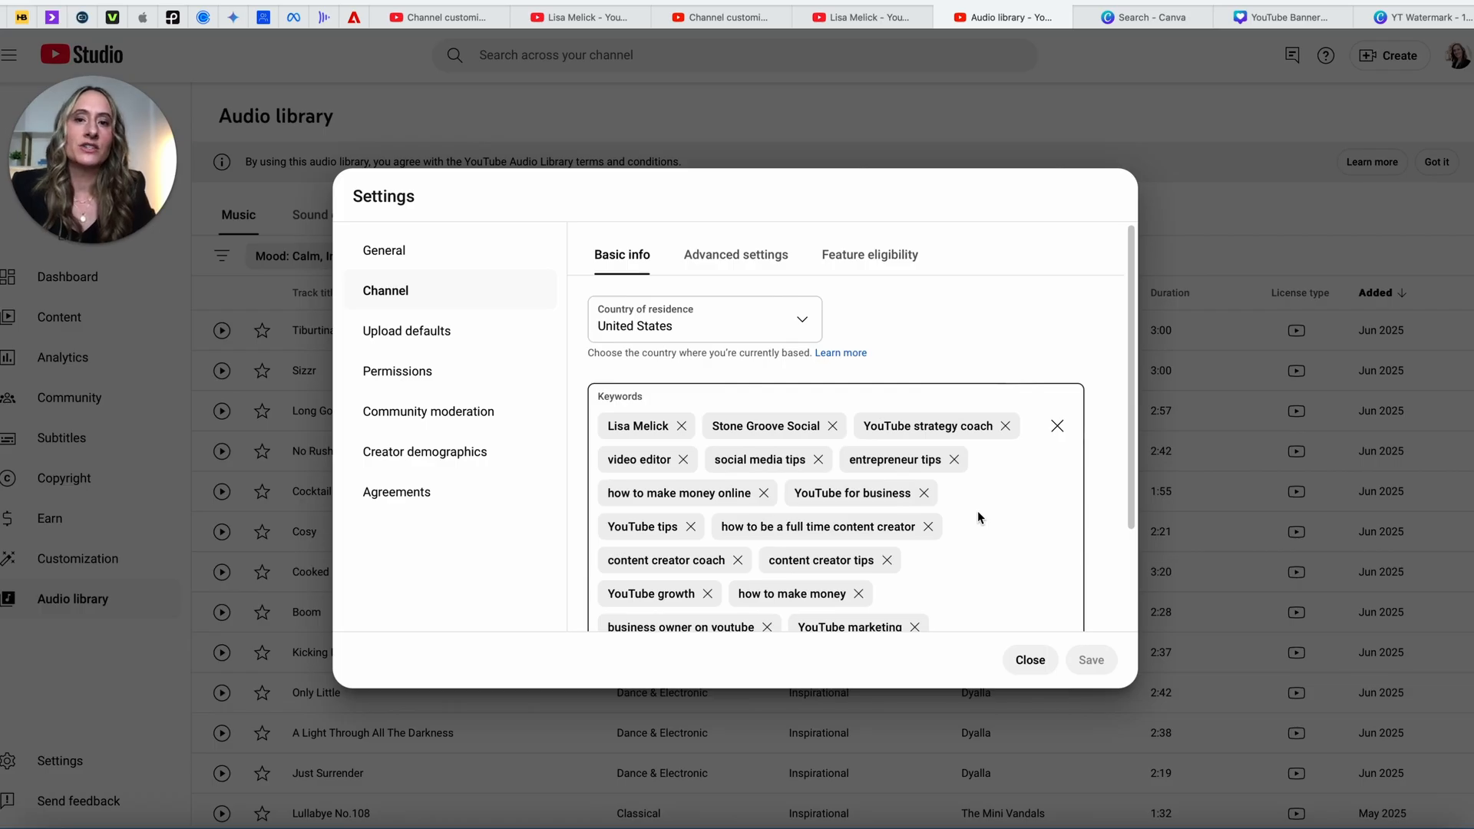
pyautogui.click(711, 256)
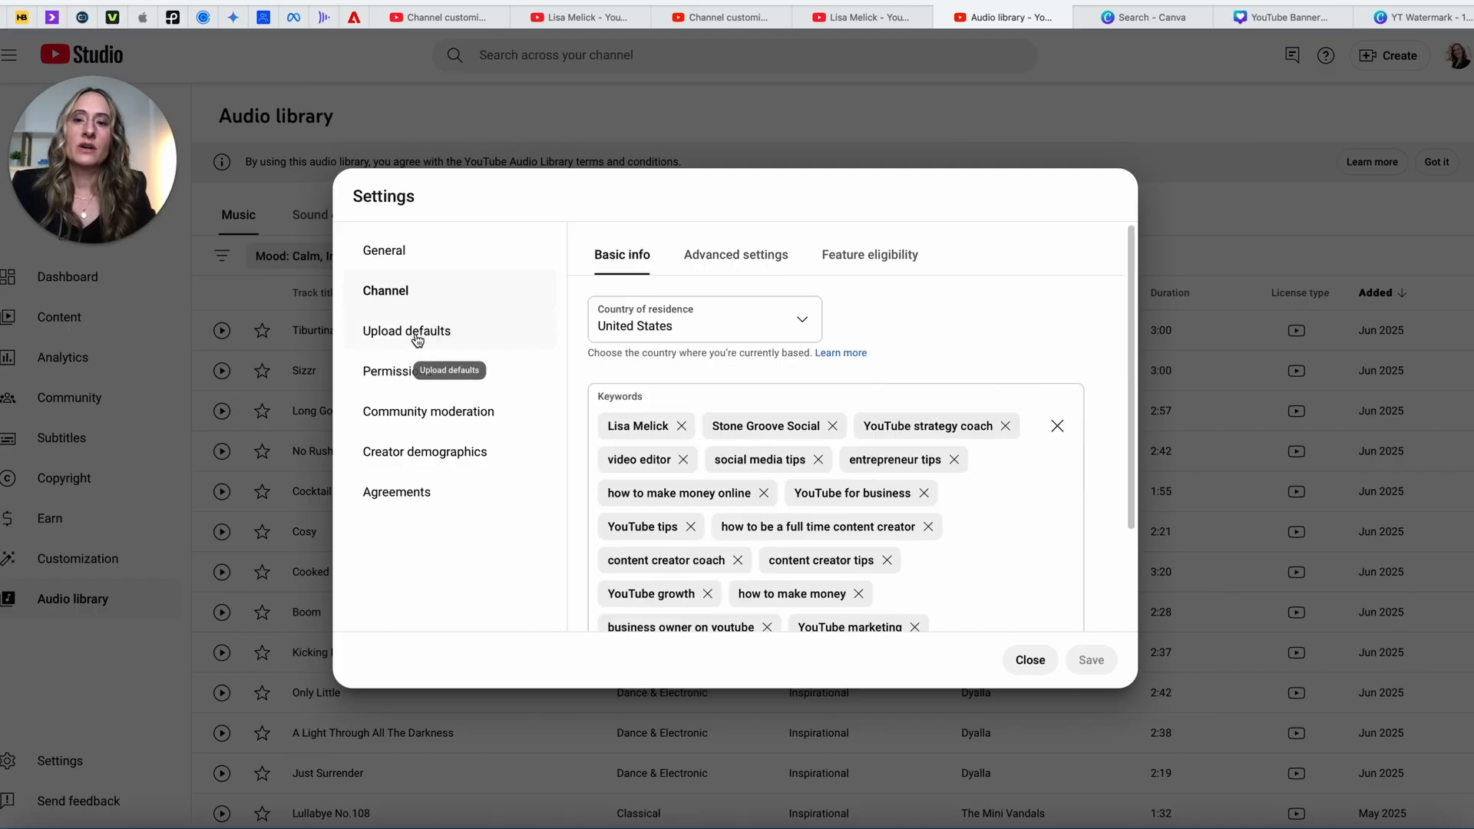
pyautogui.click(417, 338)
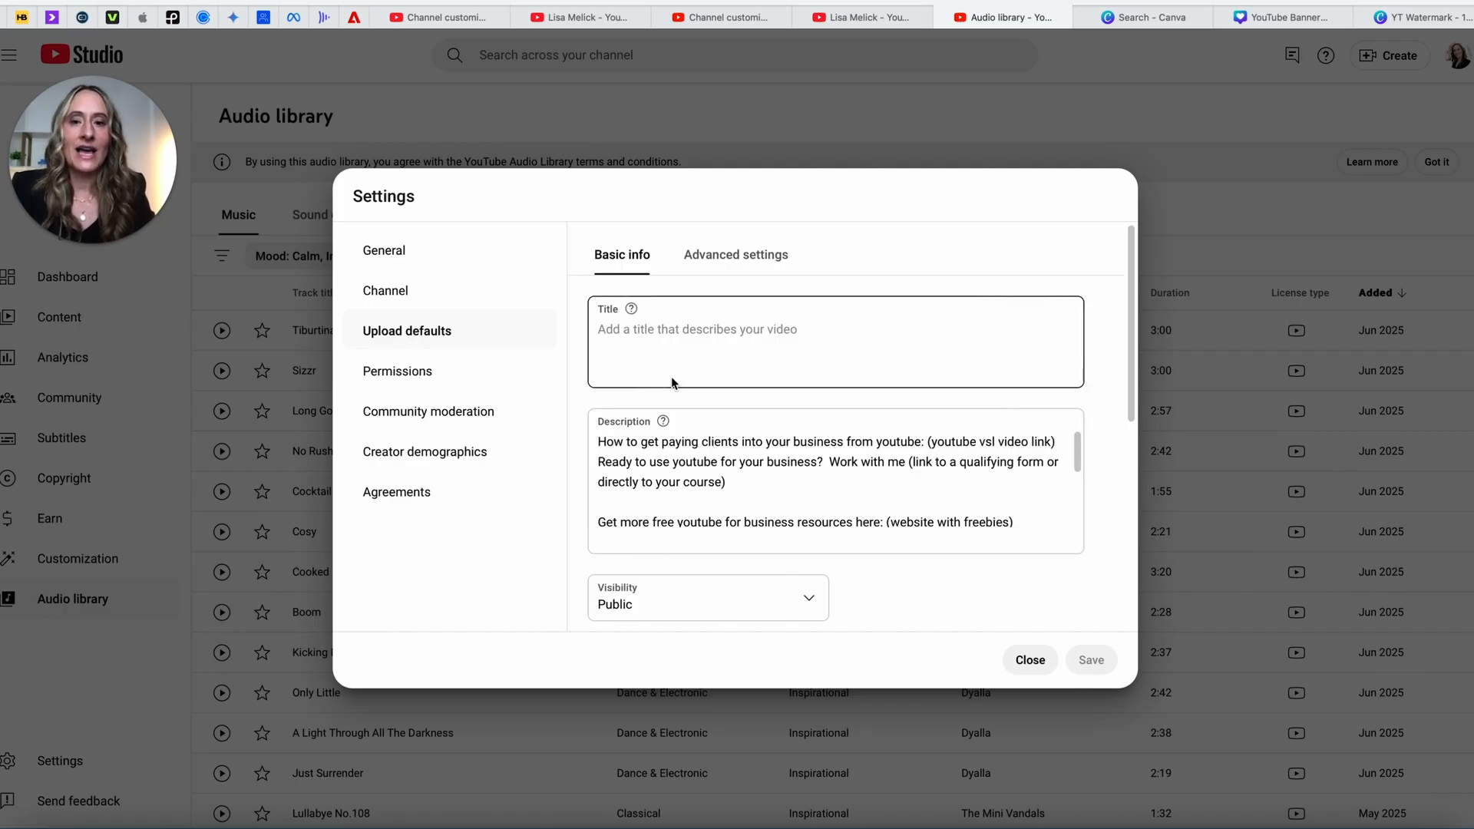
# Step: Look through the 1218-character default upload description, then place the cursor in it for editing
pyautogui.scroll(-1, 652, 483)
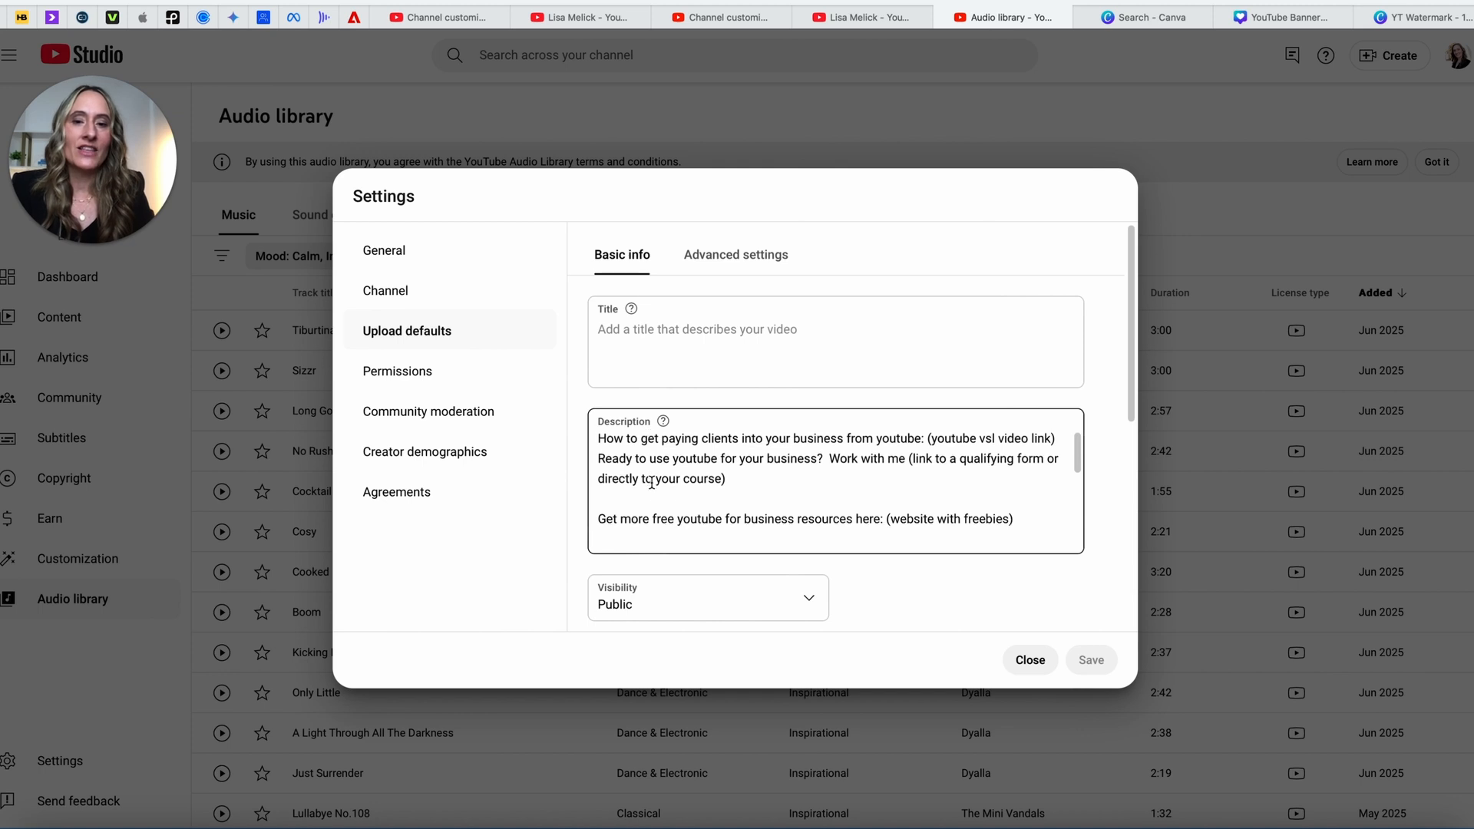
pyautogui.scroll(-10, 652, 483)
pyautogui.scroll(3, 652, 483)
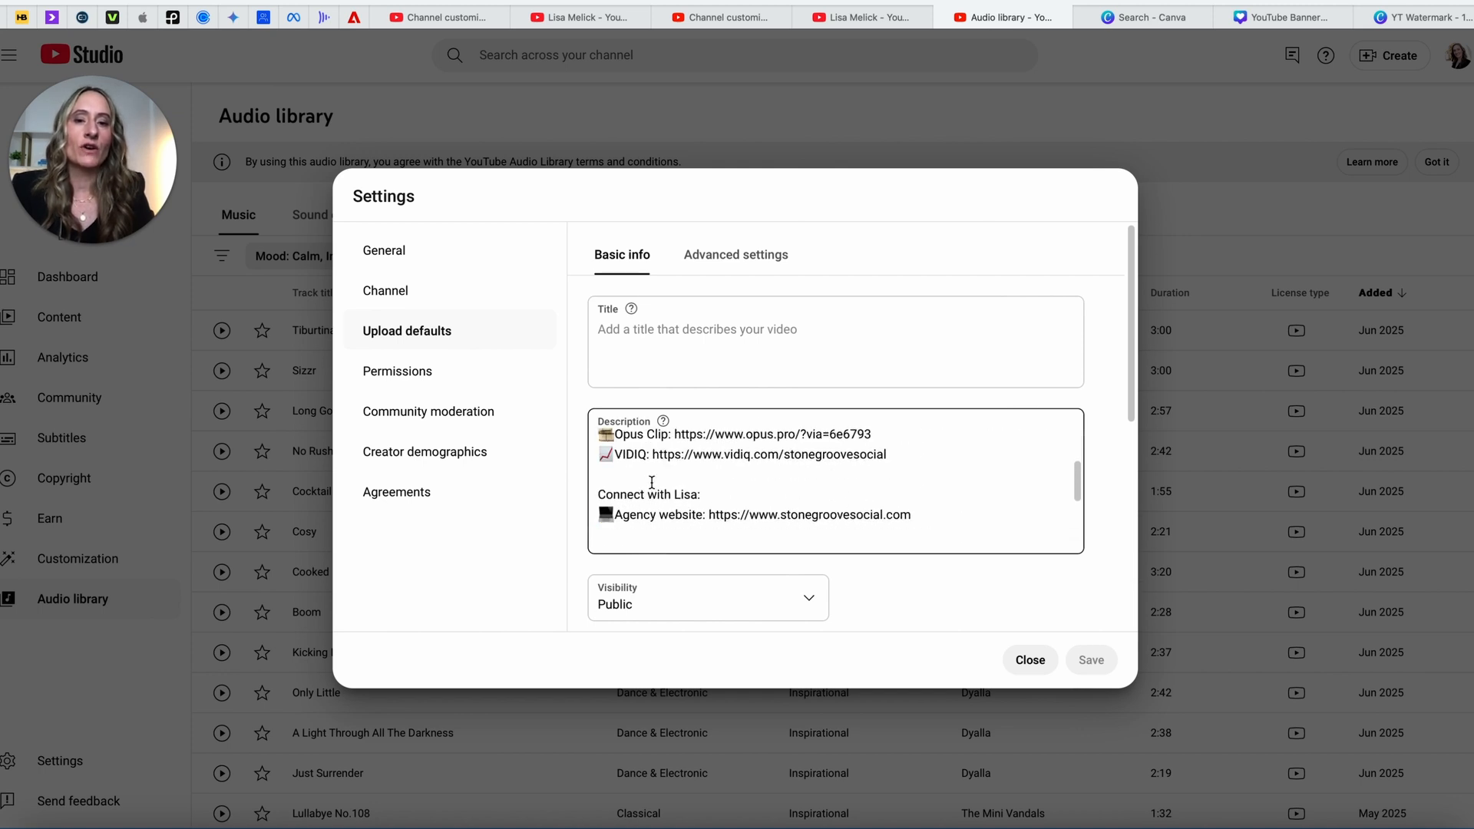
pyautogui.scroll(8, 652, 483)
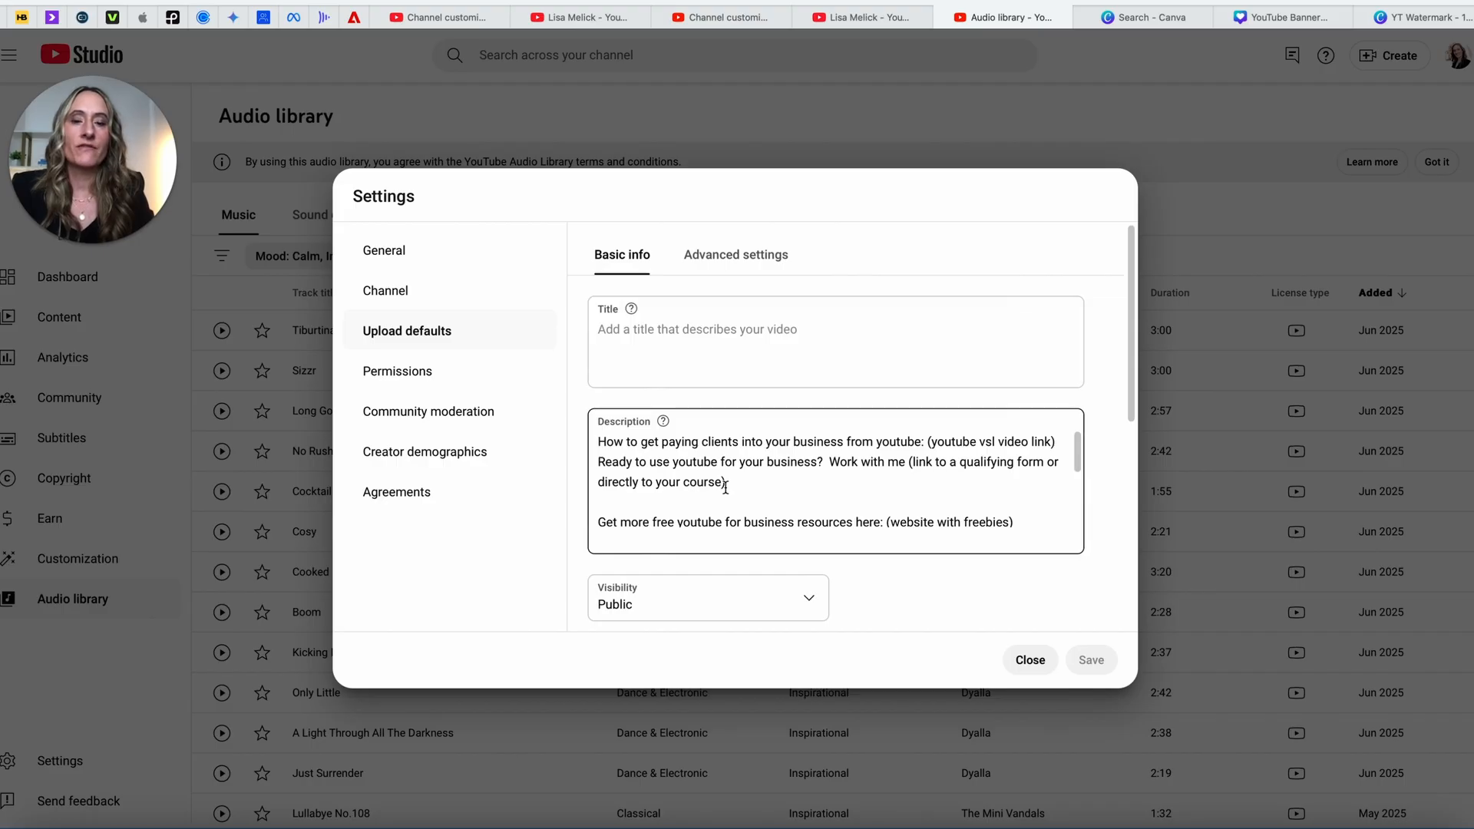
pyautogui.click(600, 442)
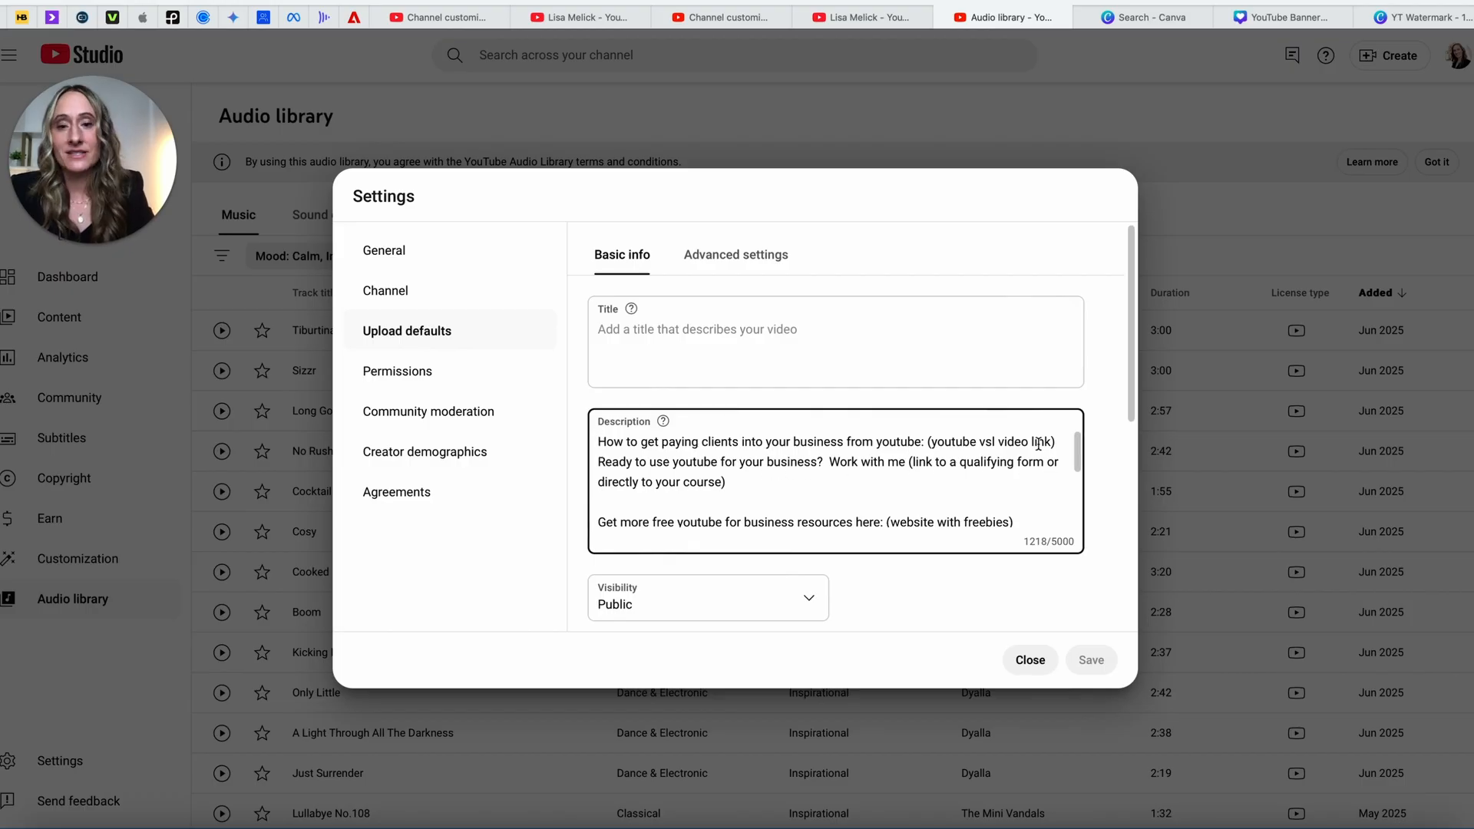
pyautogui.scroll(-1, 959, 448)
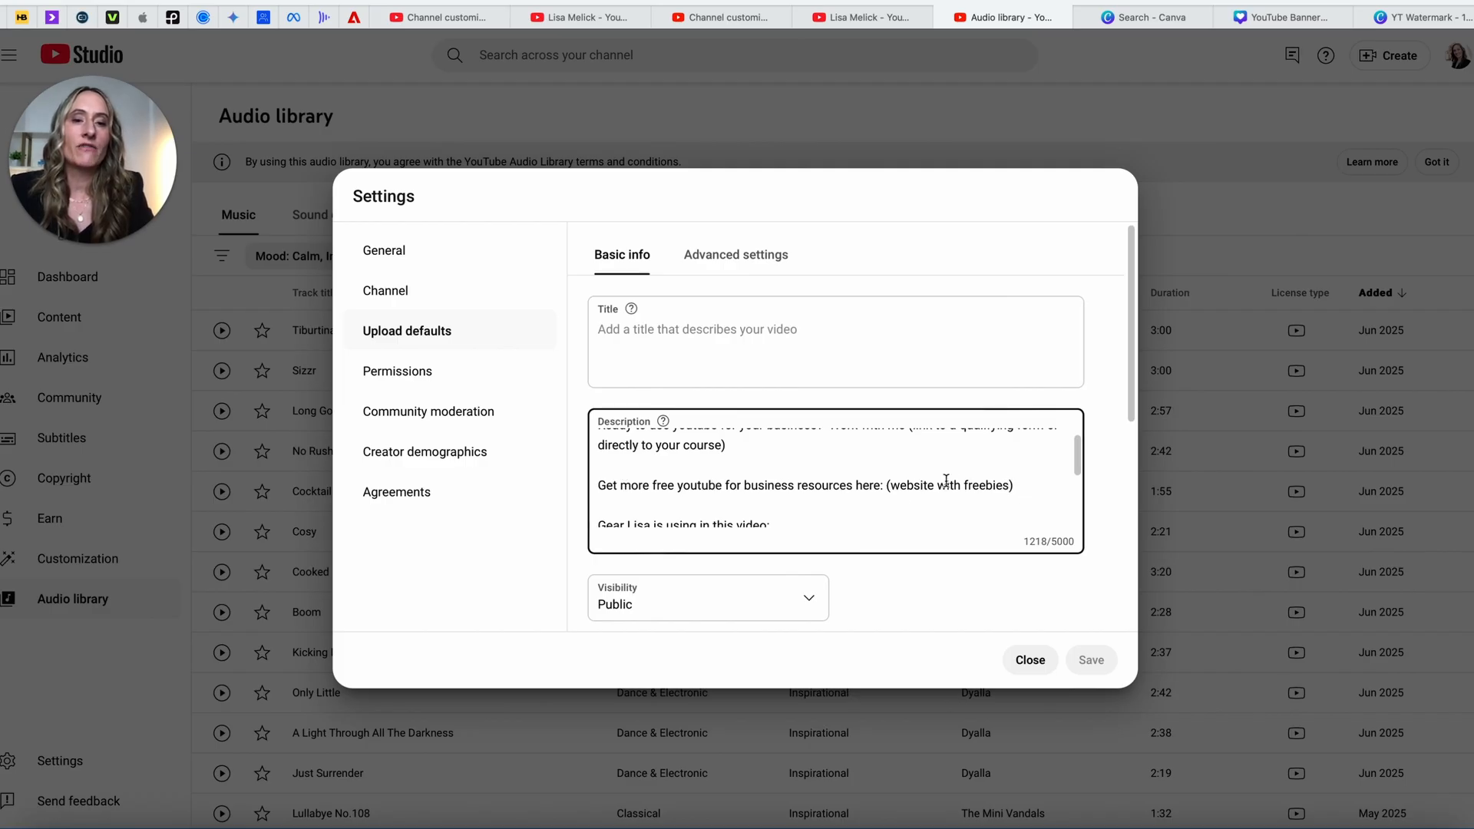
pyautogui.scroll(2, 850, 480)
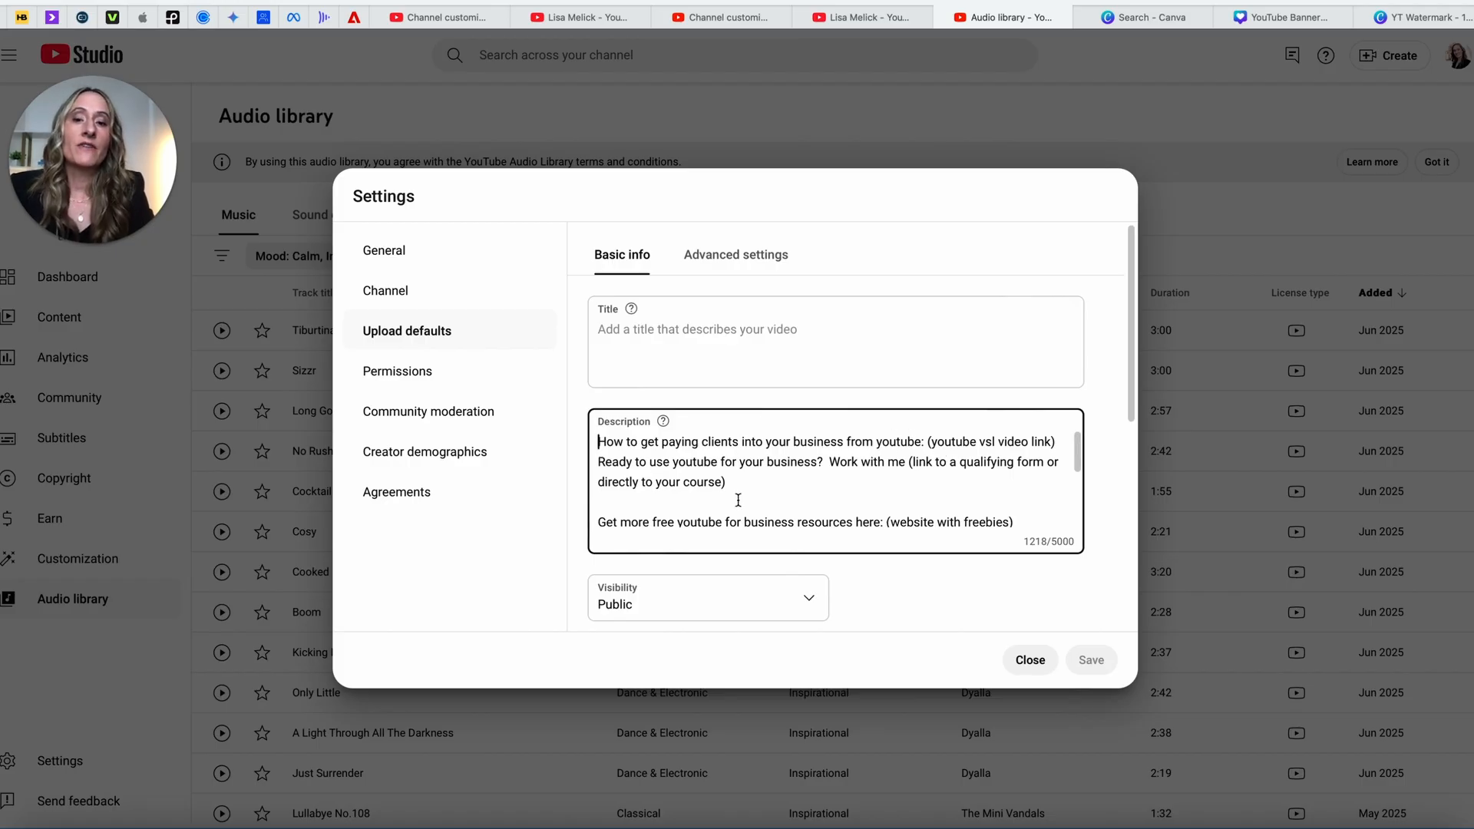
pyautogui.scroll(-5, 738, 500)
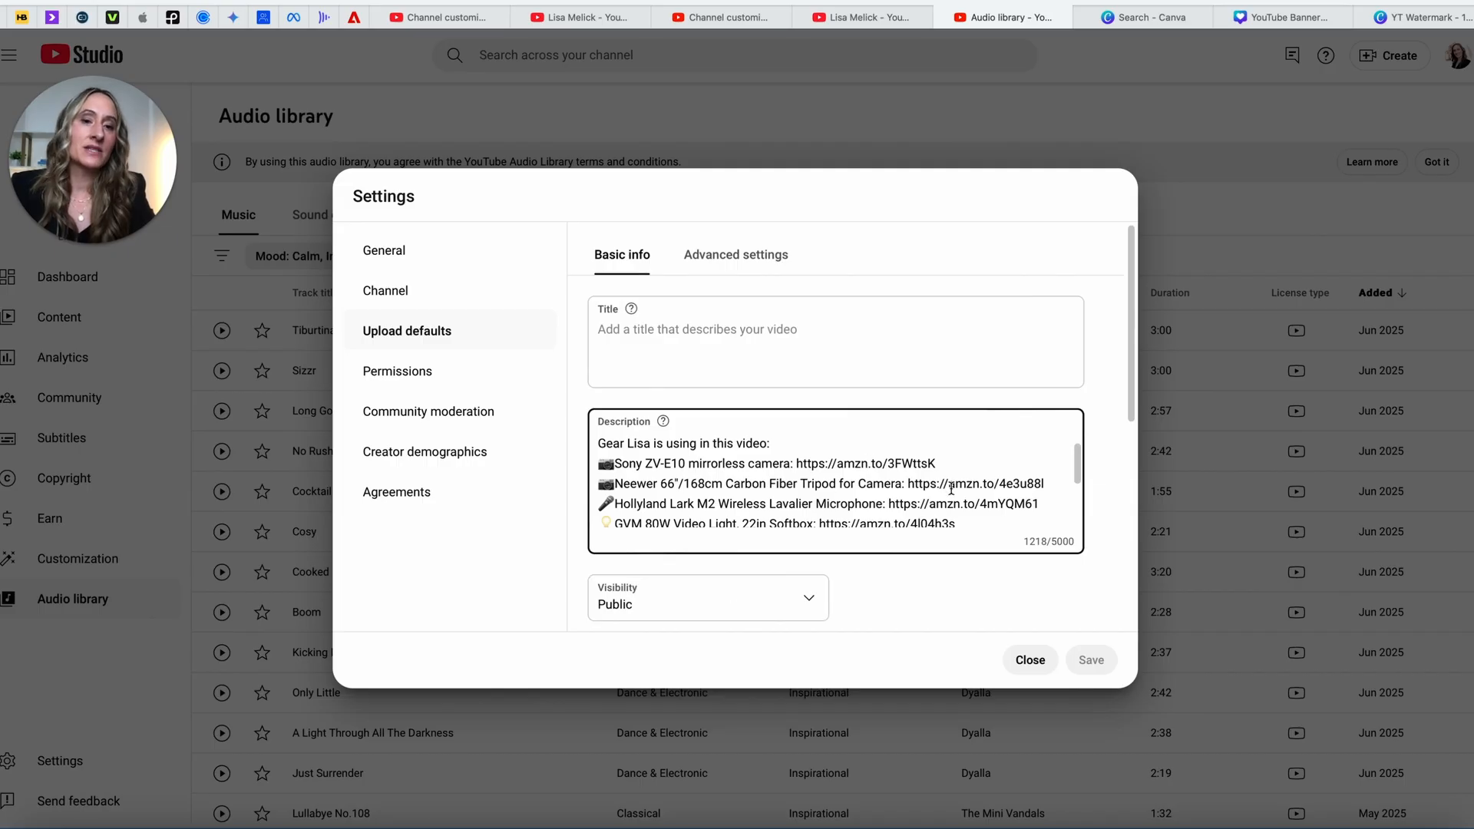
pyautogui.scroll(5, 951, 490)
pyautogui.scroll(-5, 822, 471)
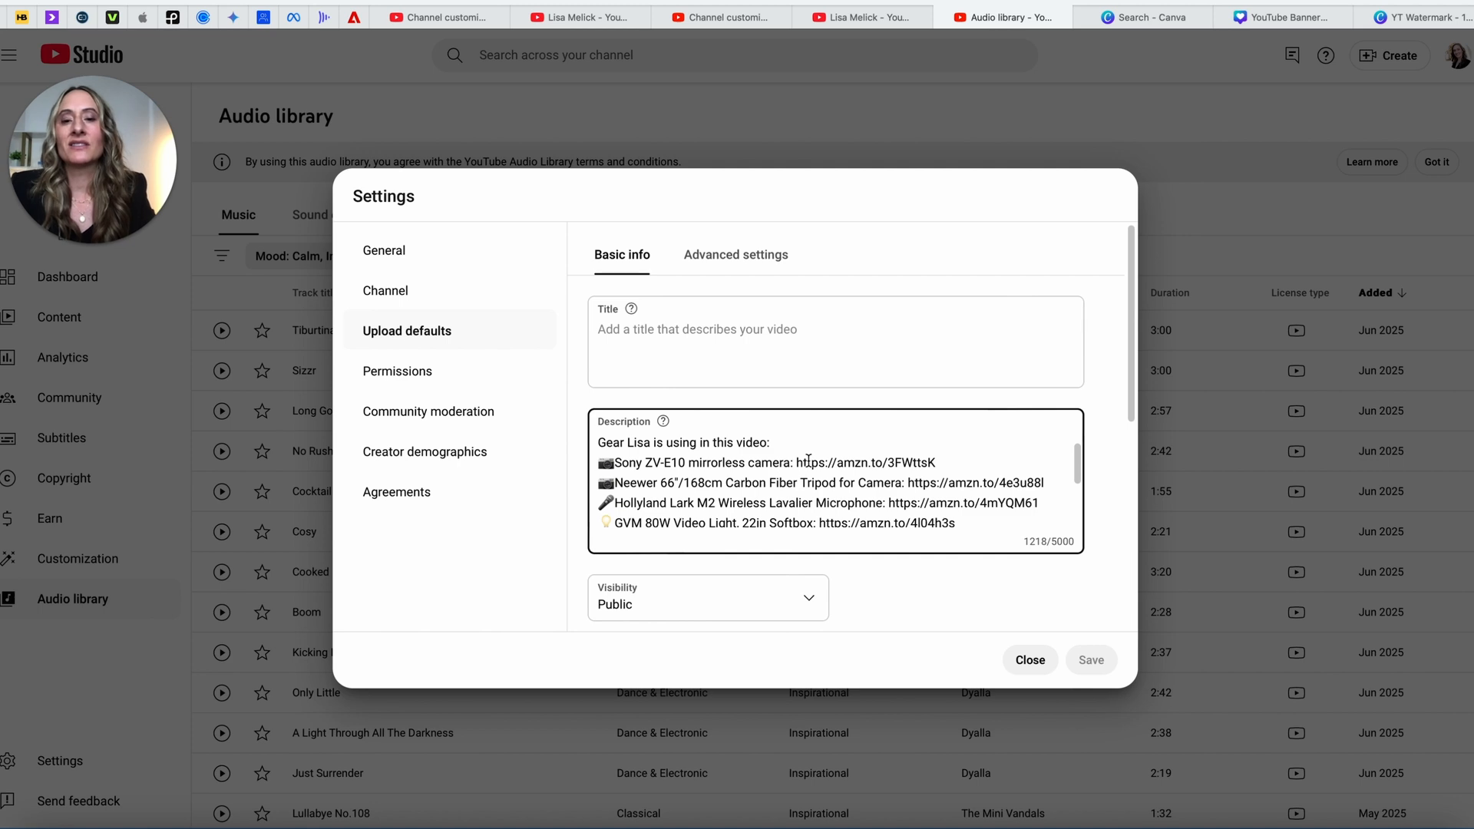
pyautogui.scroll(-1, 808, 459)
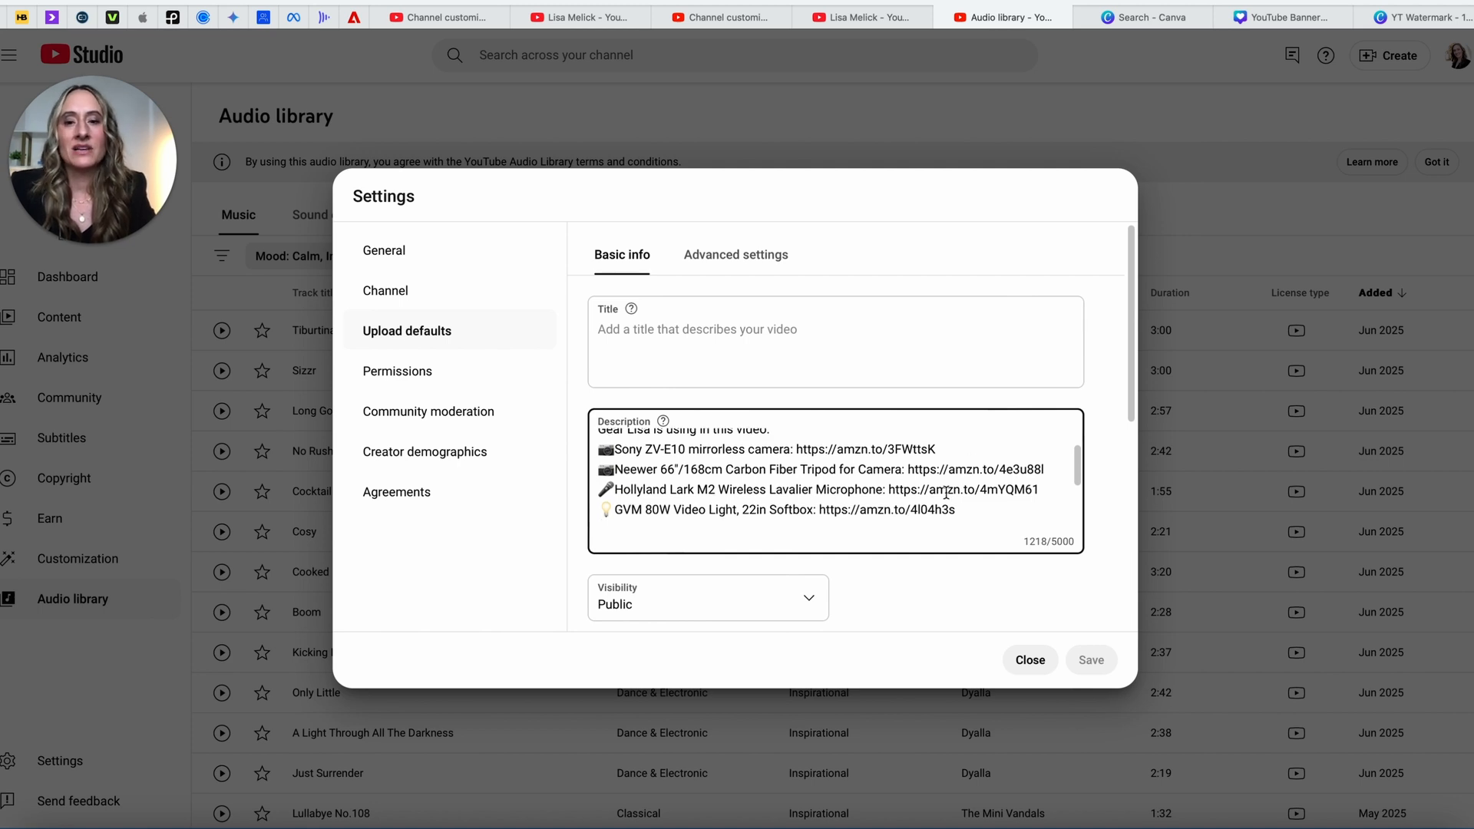
pyautogui.scroll(-1, 946, 492)
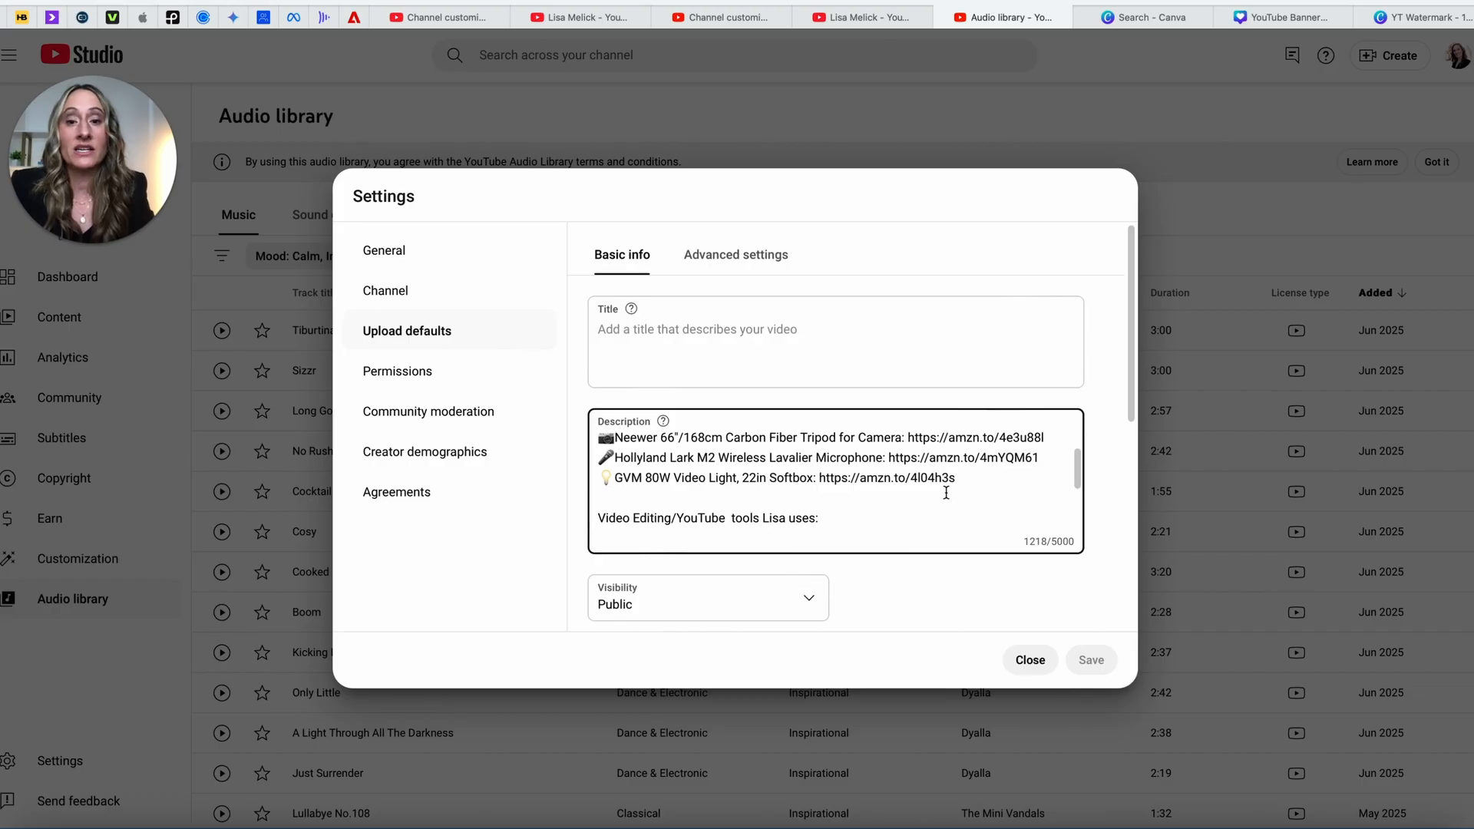
pyautogui.scroll(-1, 890, 513)
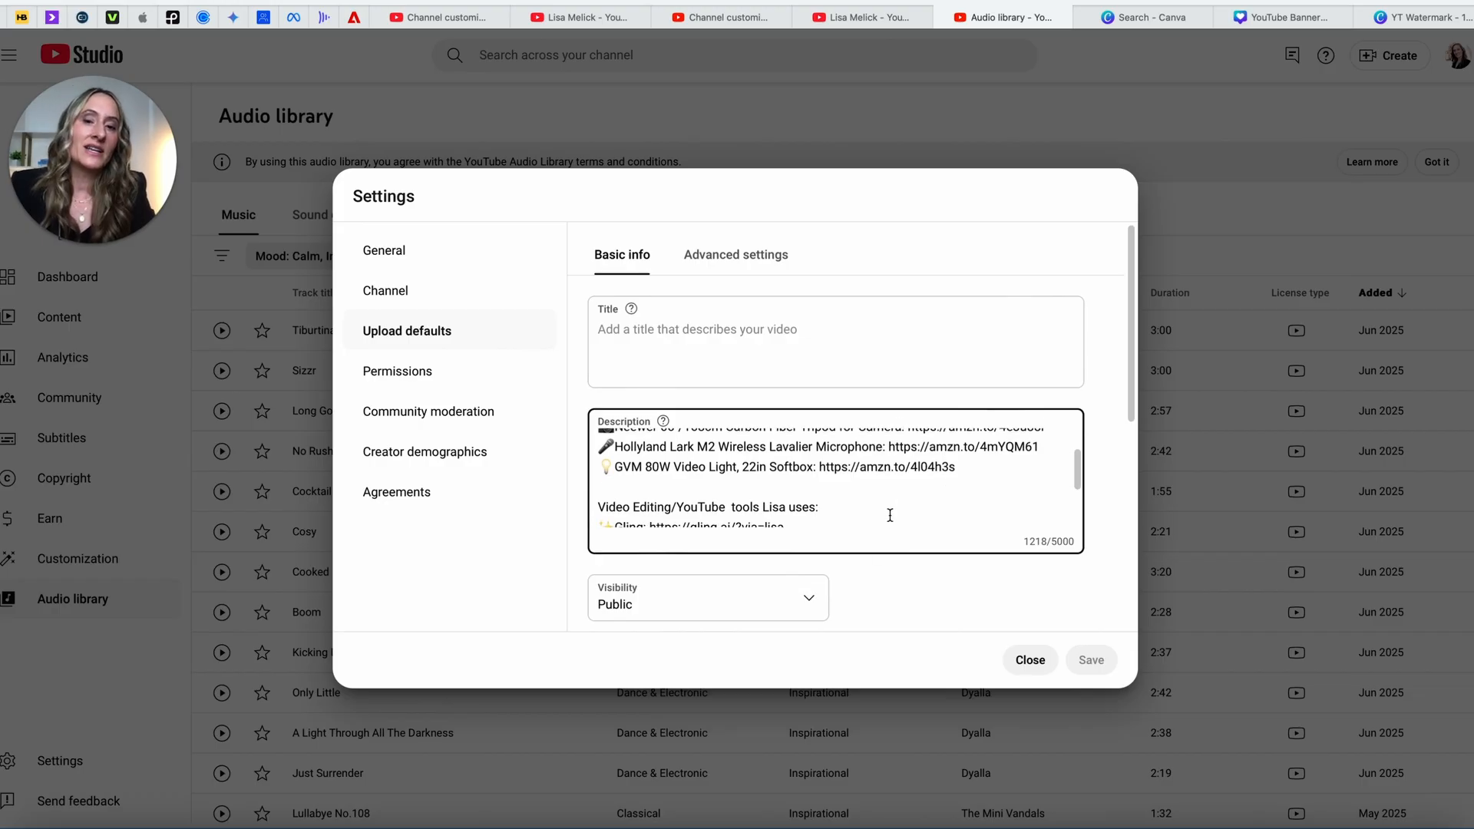
pyautogui.scroll(-1, 891, 514)
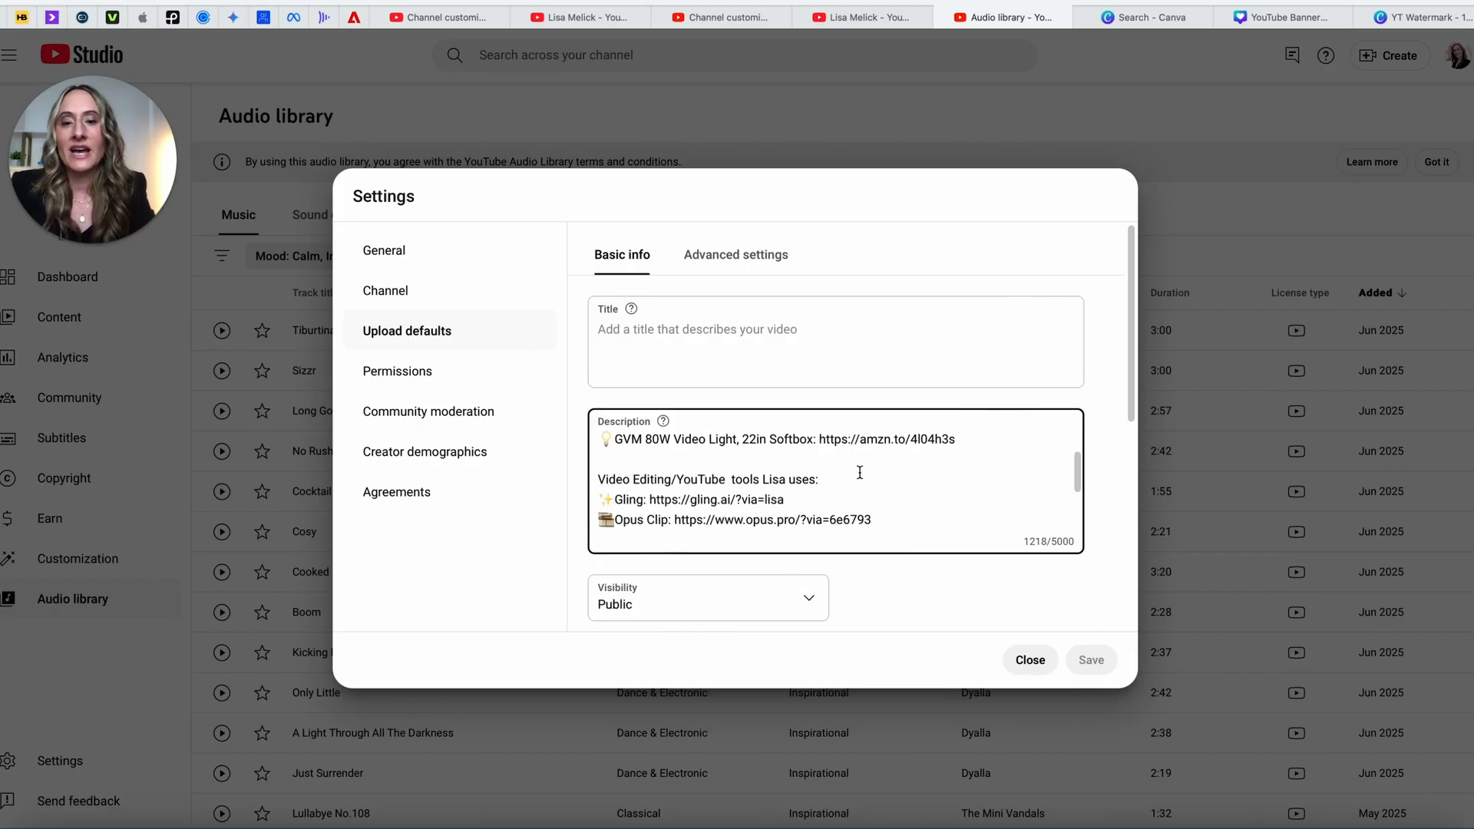
pyautogui.scroll(-1, 860, 473)
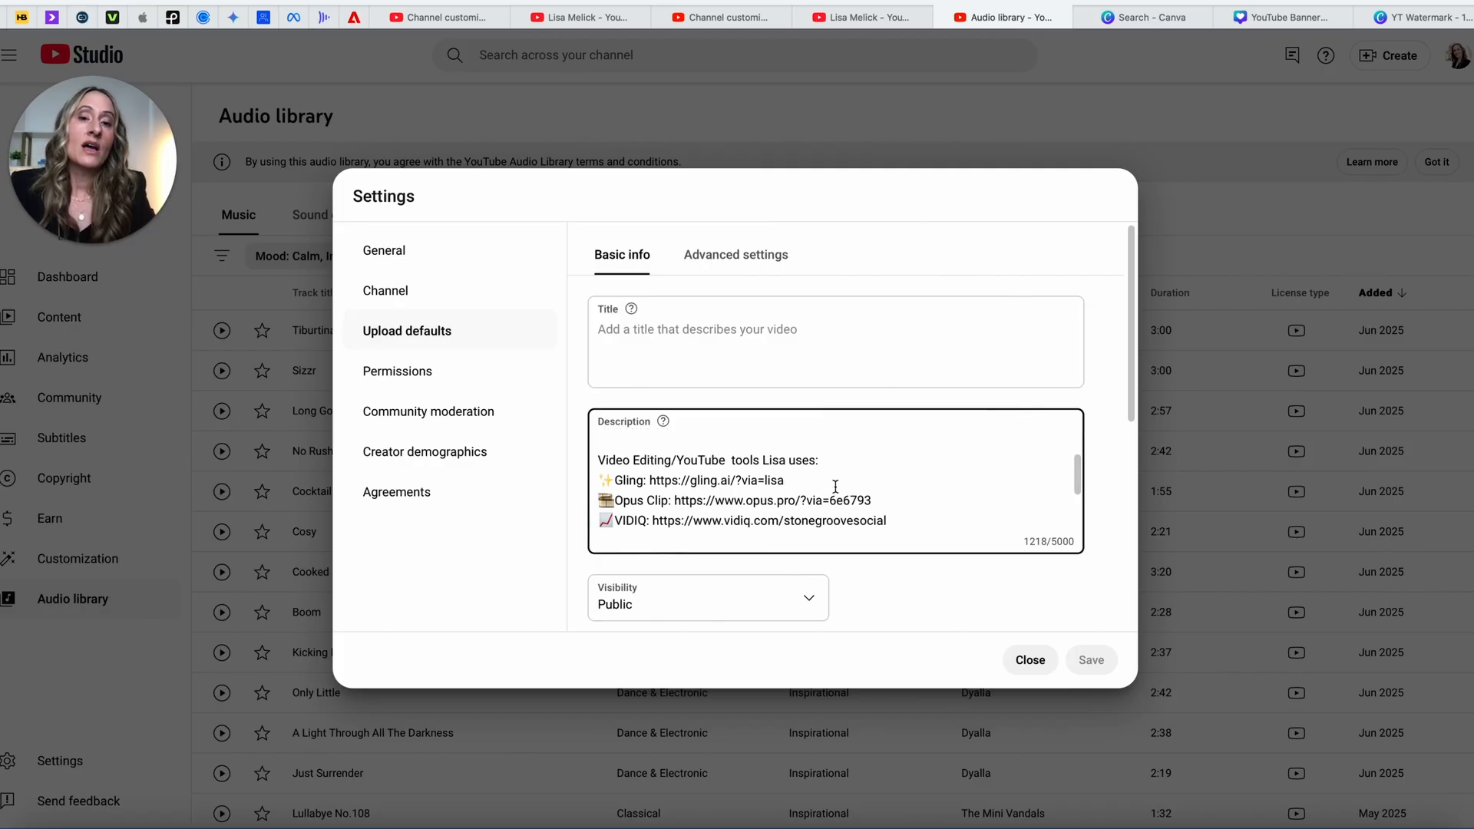
pyautogui.scroll(-1, 836, 486)
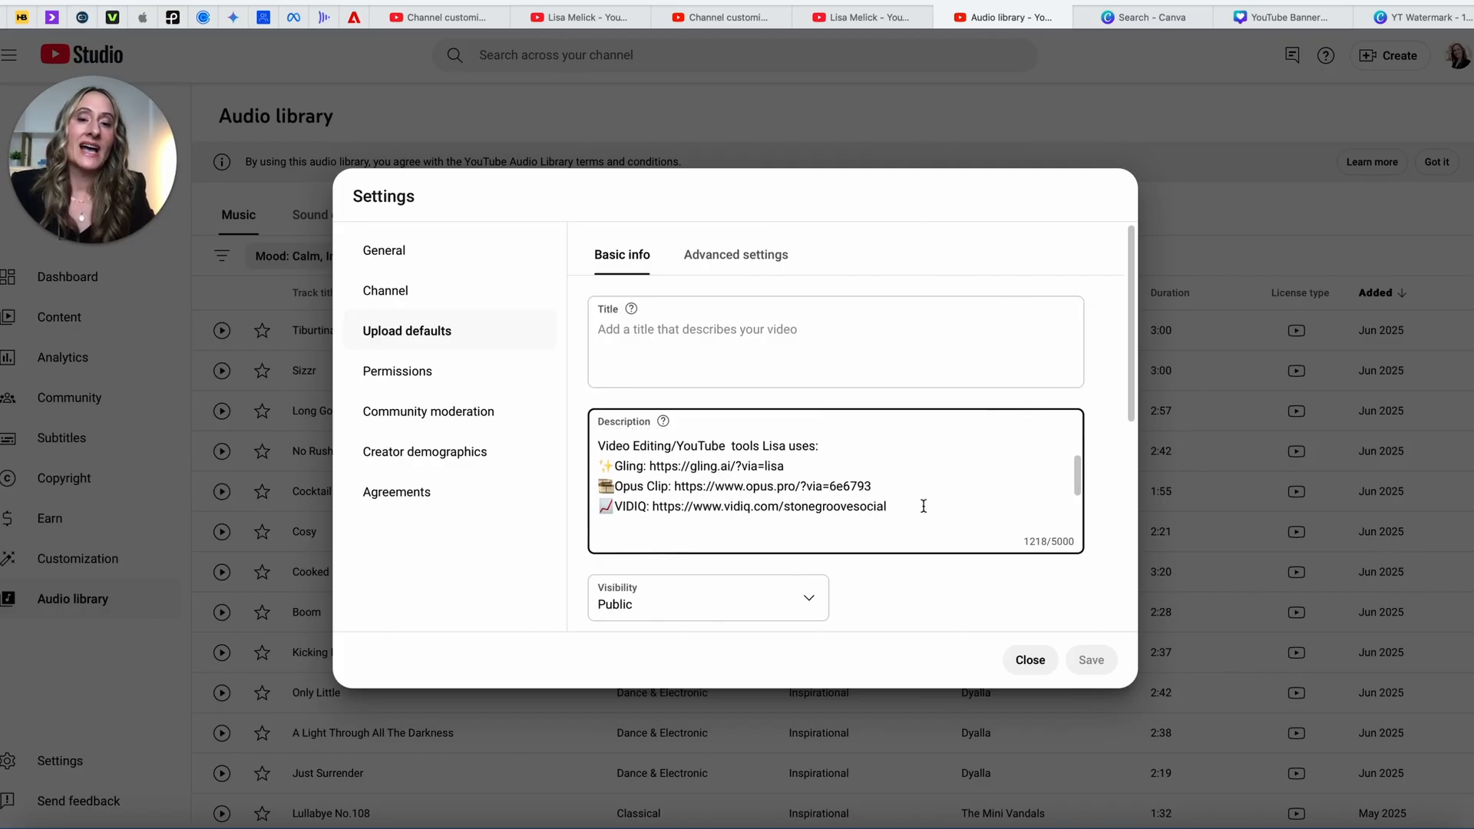
pyautogui.scroll(-4, 924, 506)
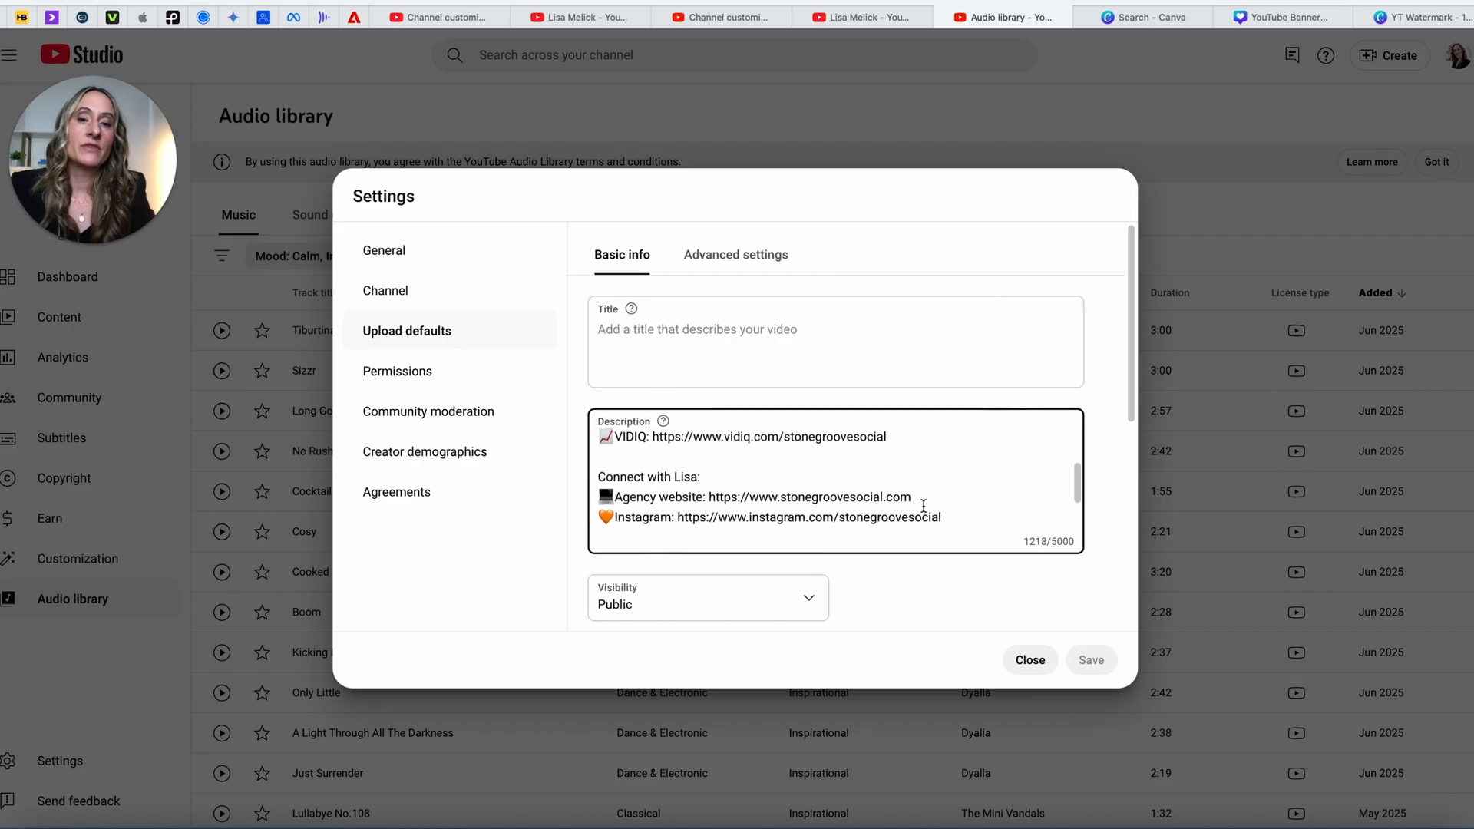
pyautogui.scroll(-1, 924, 506)
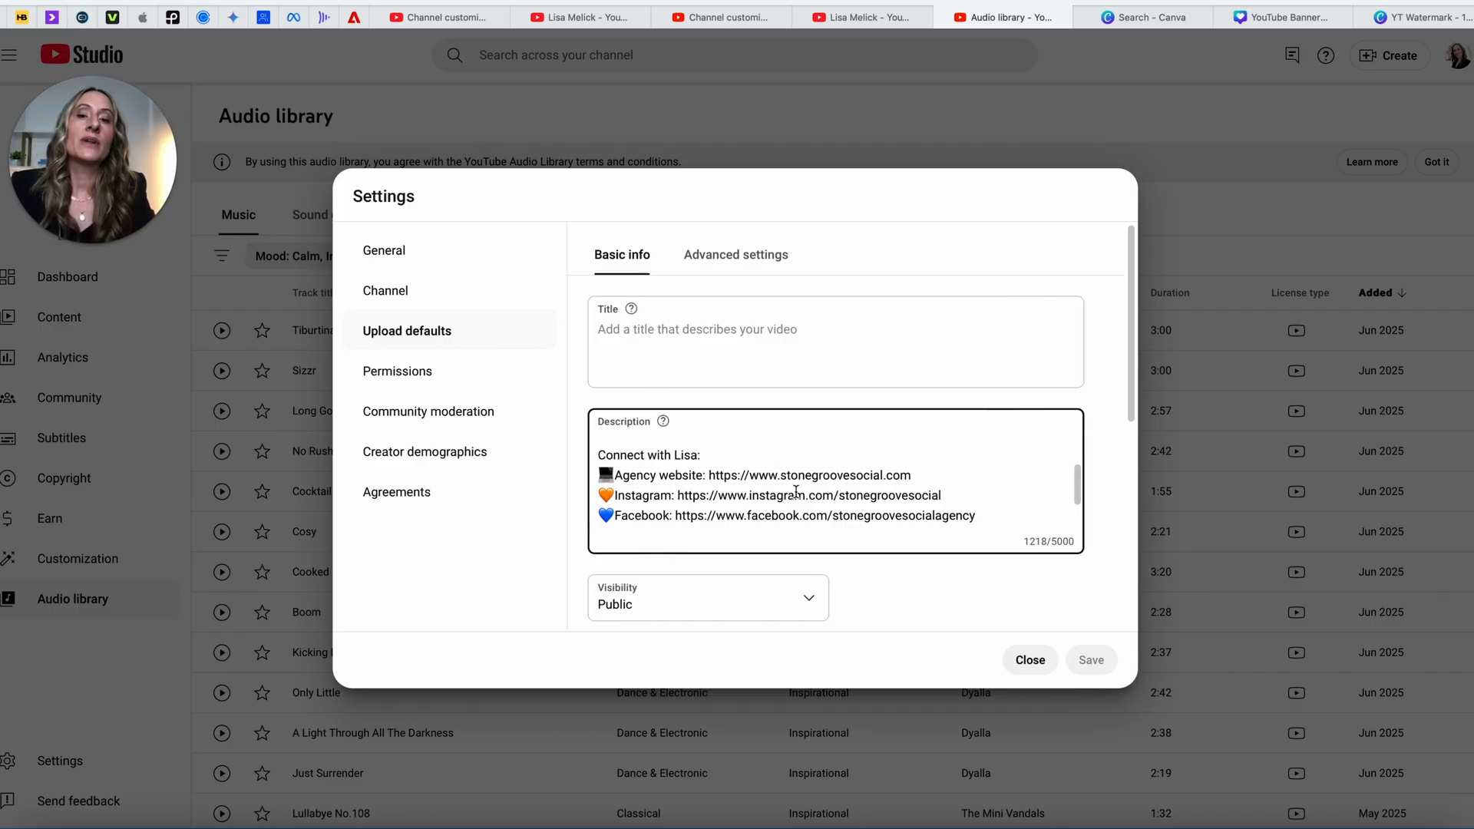
pyautogui.scroll(-1, 900, 505)
pyautogui.scroll(-2, 899, 505)
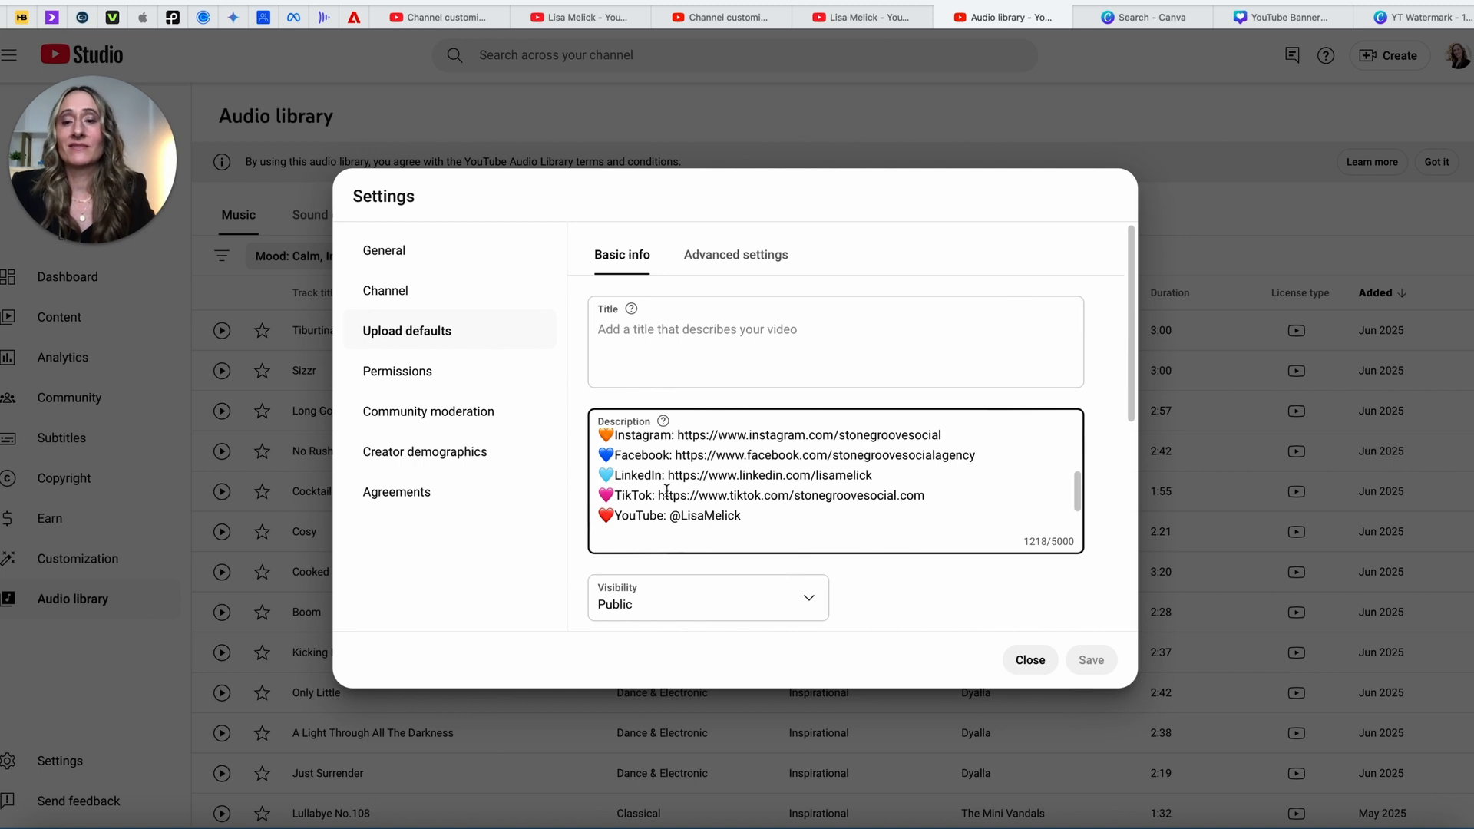
pyautogui.scroll(-1, 900, 528)
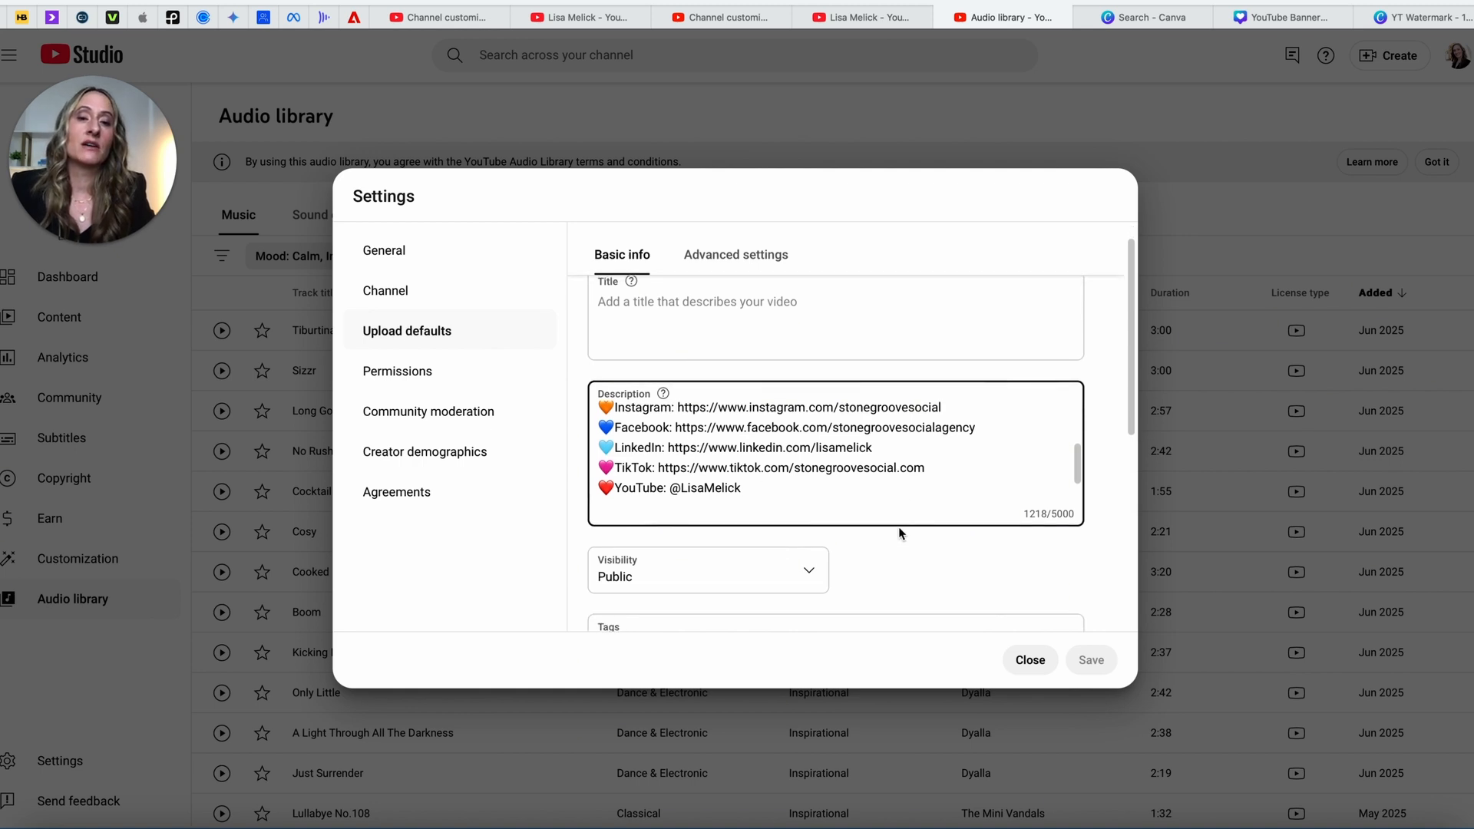
pyautogui.scroll(-3, 901, 471)
pyautogui.scroll(-3, 901, 471)
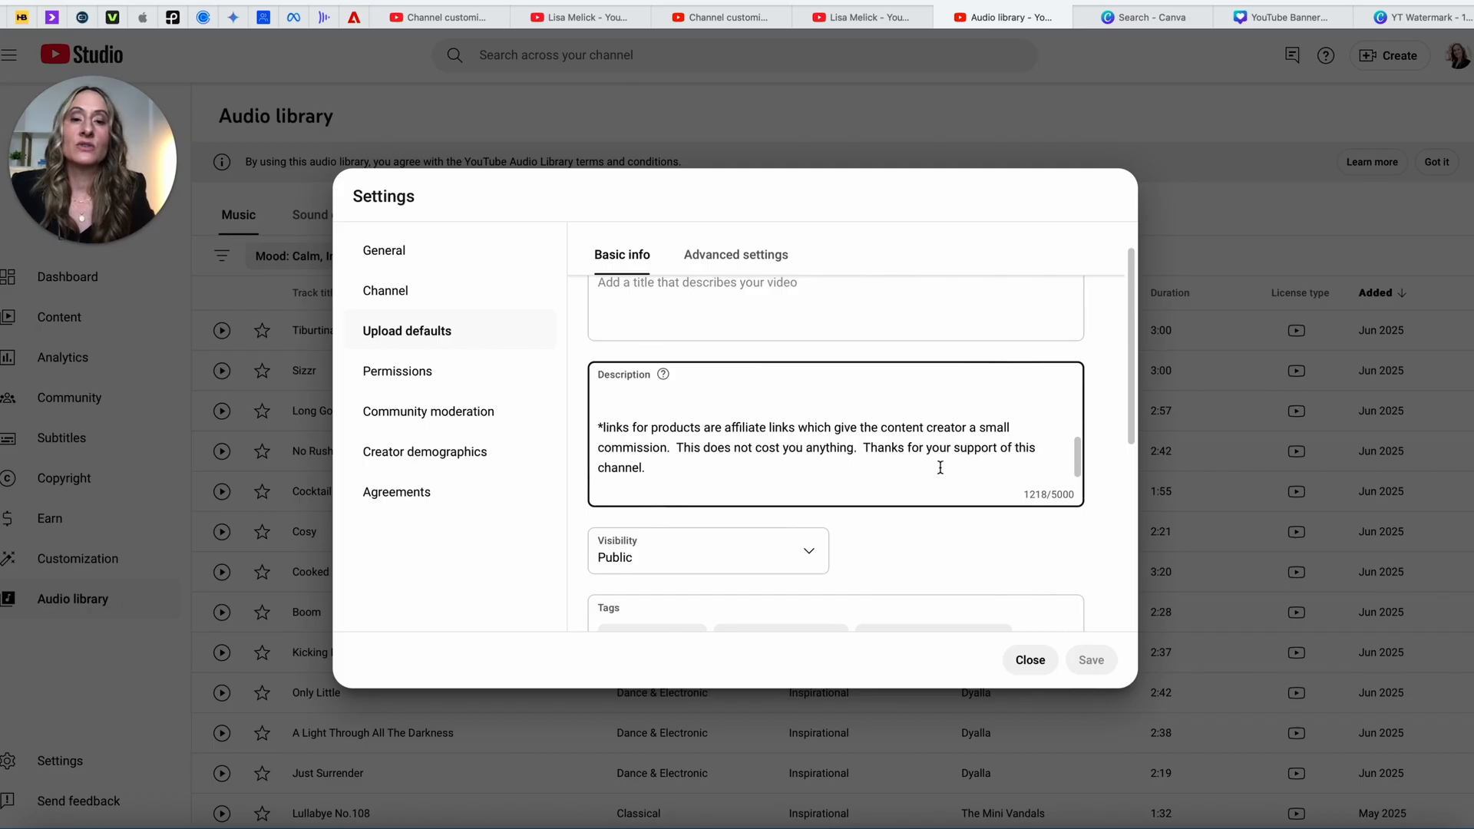
# Step: Look through the upload-default tags, then close Settings to return to the Audio library
pyautogui.scroll(-3, 886, 391)
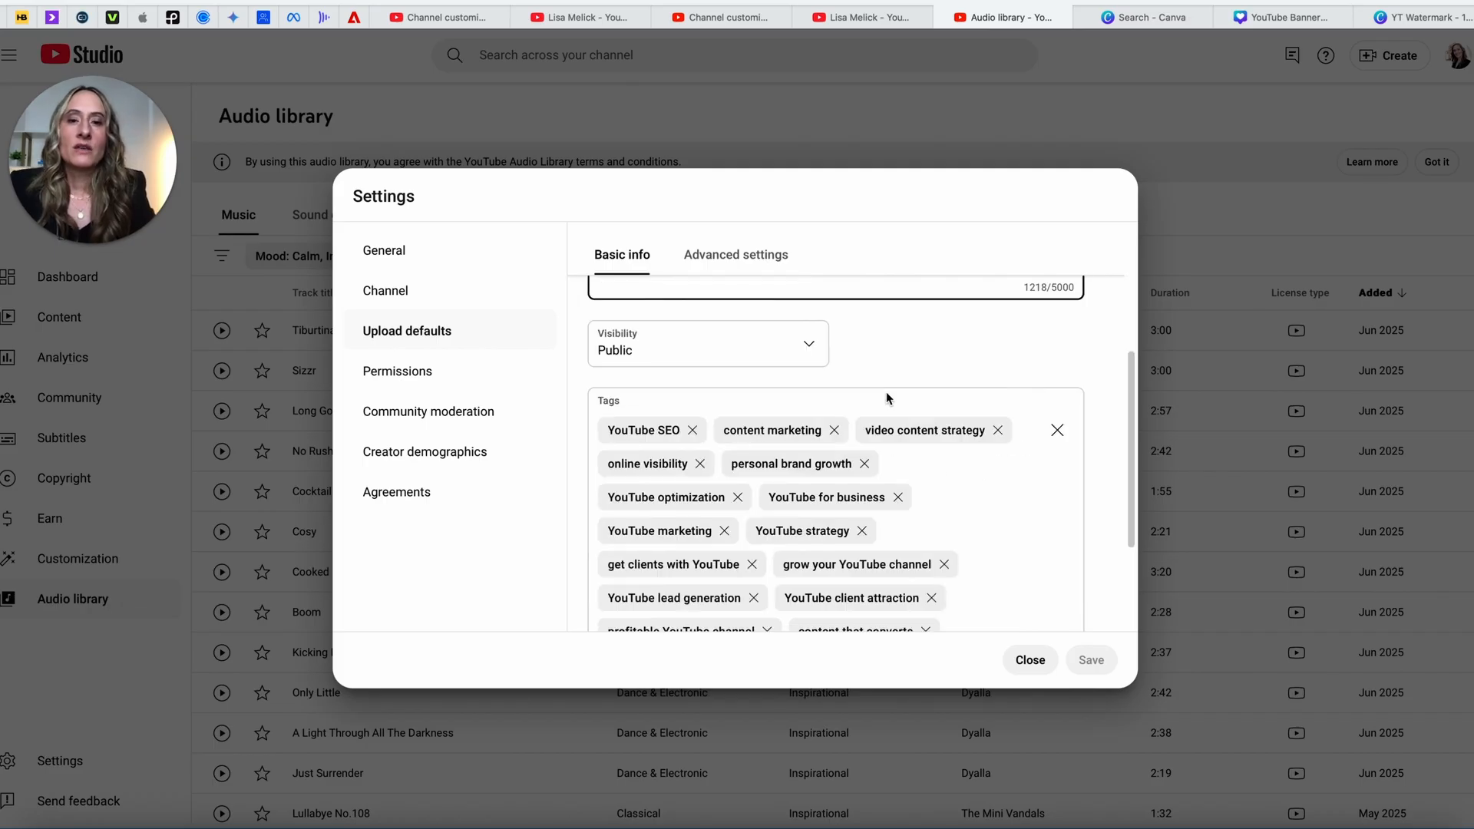
pyautogui.scroll(-3, 912, 350)
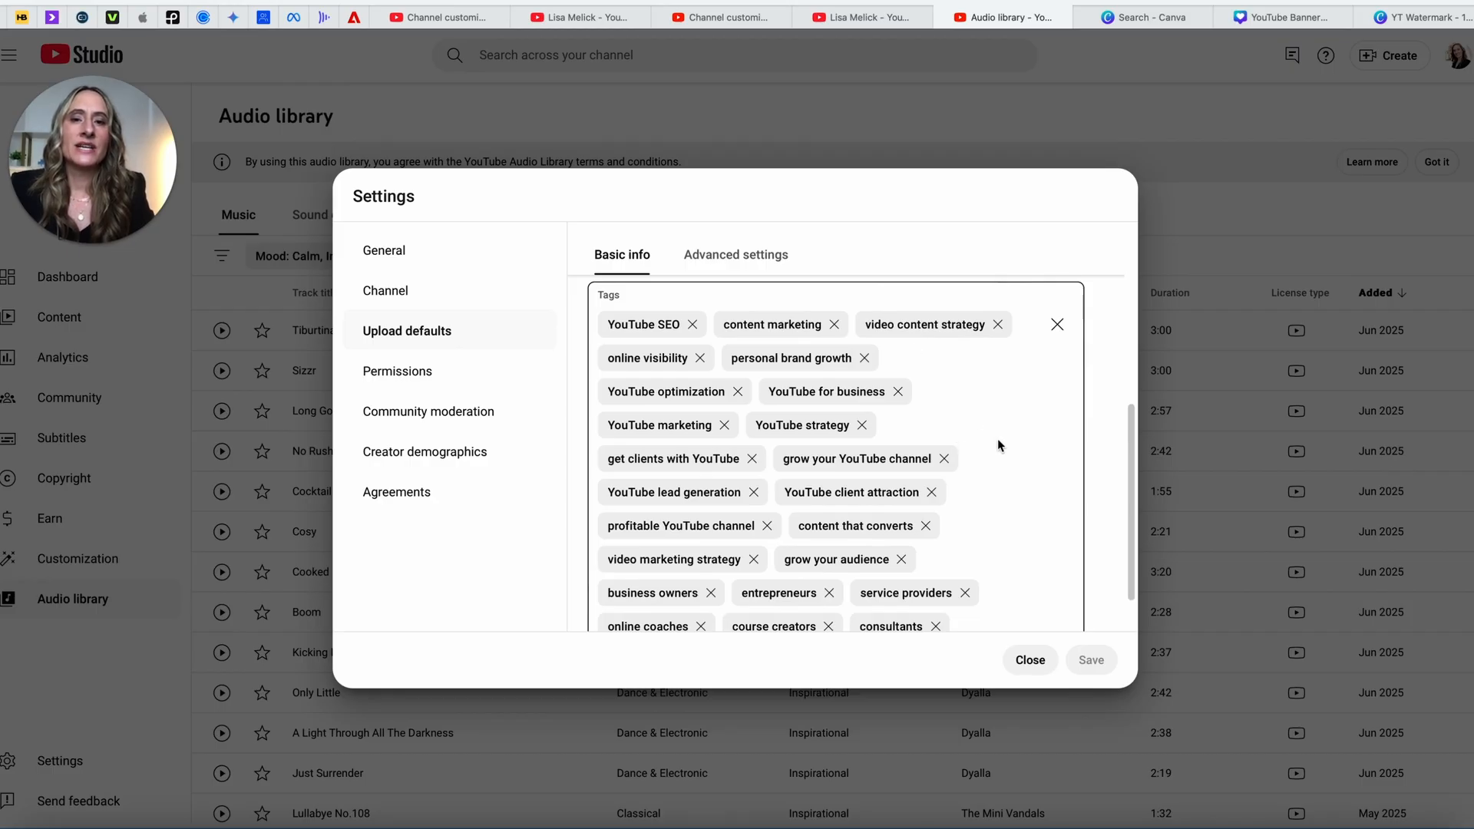
pyautogui.scroll(-2, 997, 442)
pyautogui.scroll(1, 999, 441)
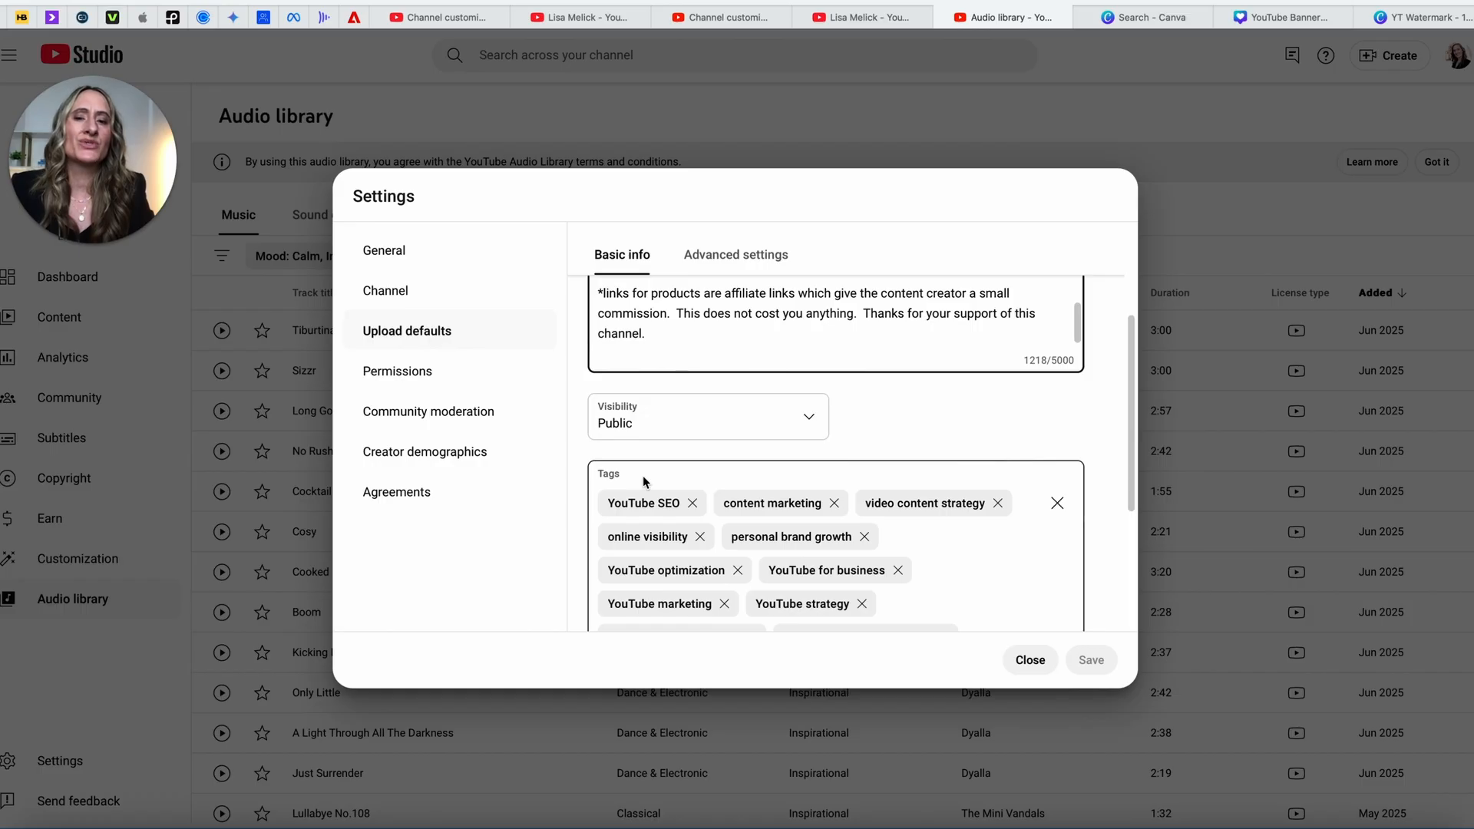
pyautogui.scroll(-4, 997, 548)
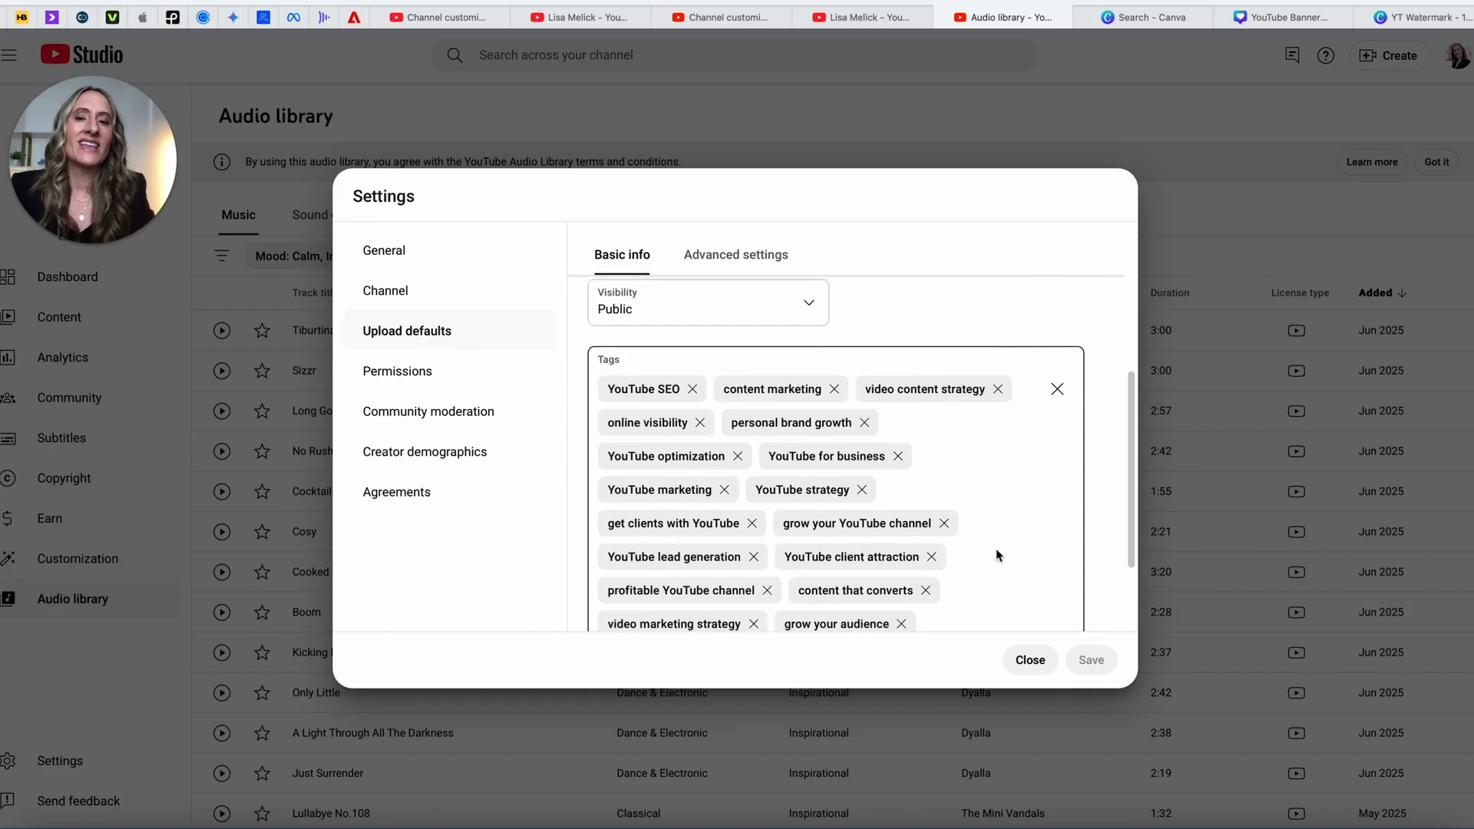
pyautogui.scroll(-1, 997, 549)
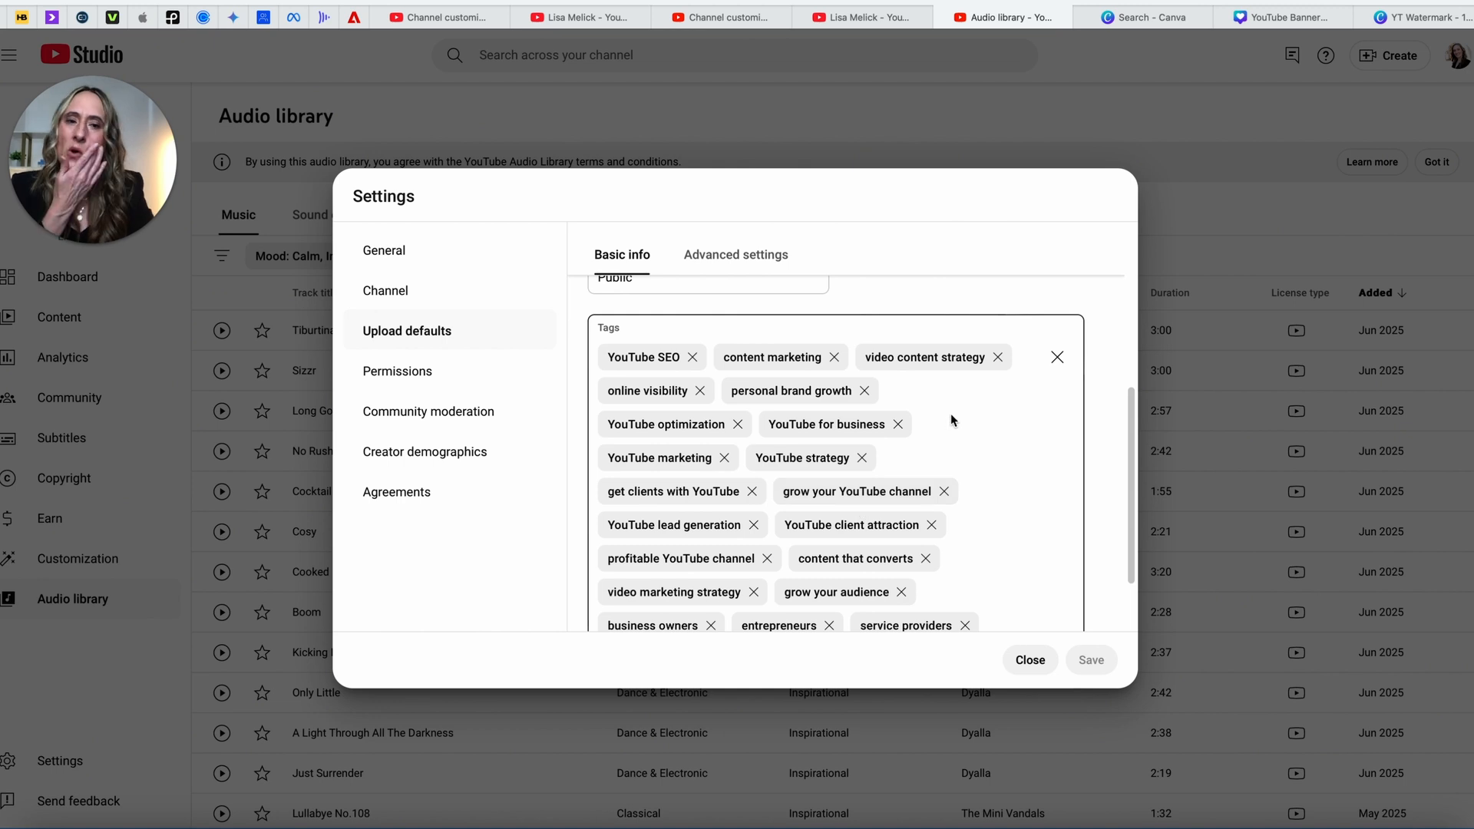
pyautogui.scroll(1, 976, 434)
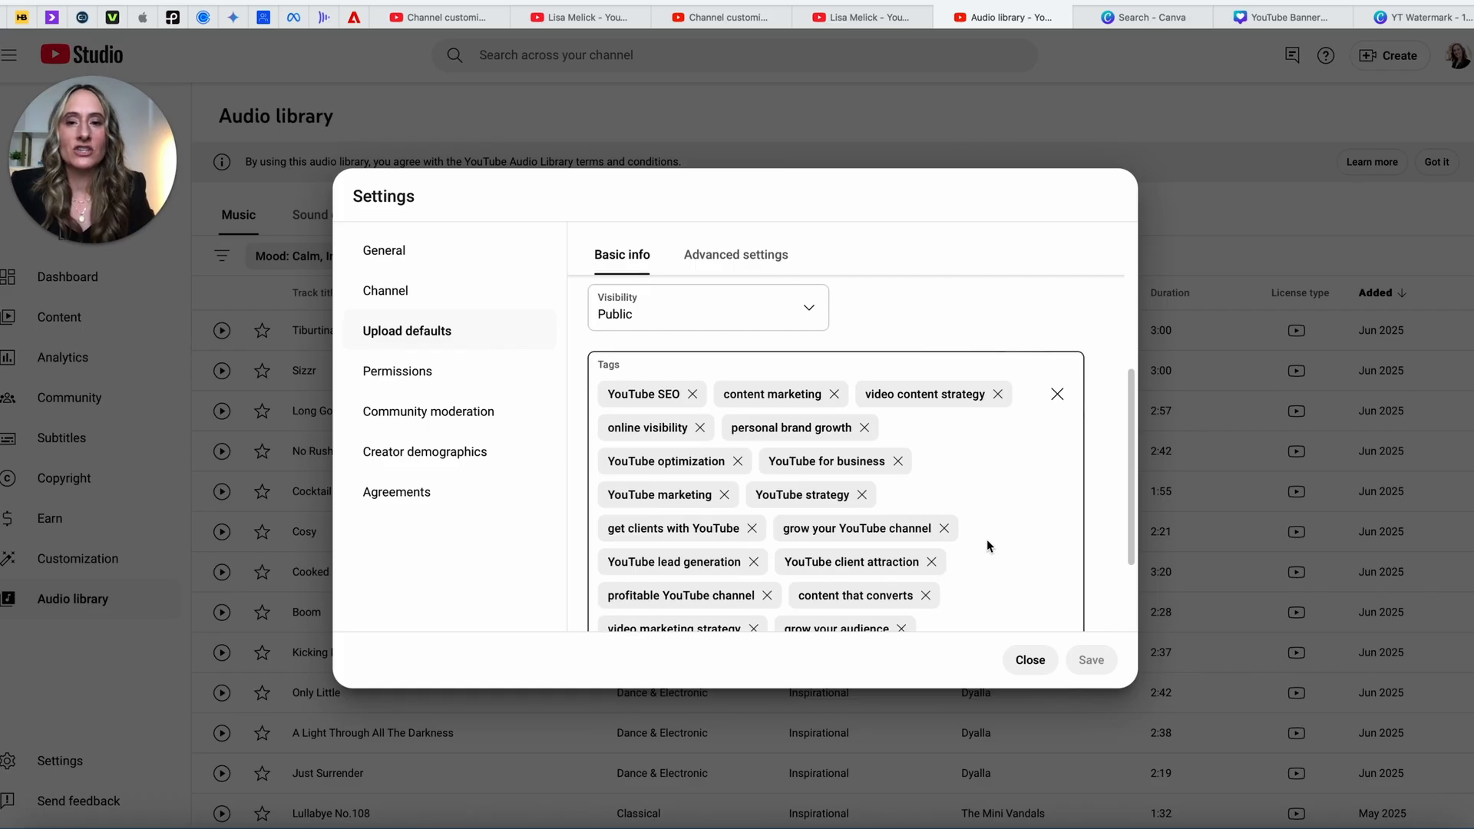
pyautogui.scroll(-1, 987, 547)
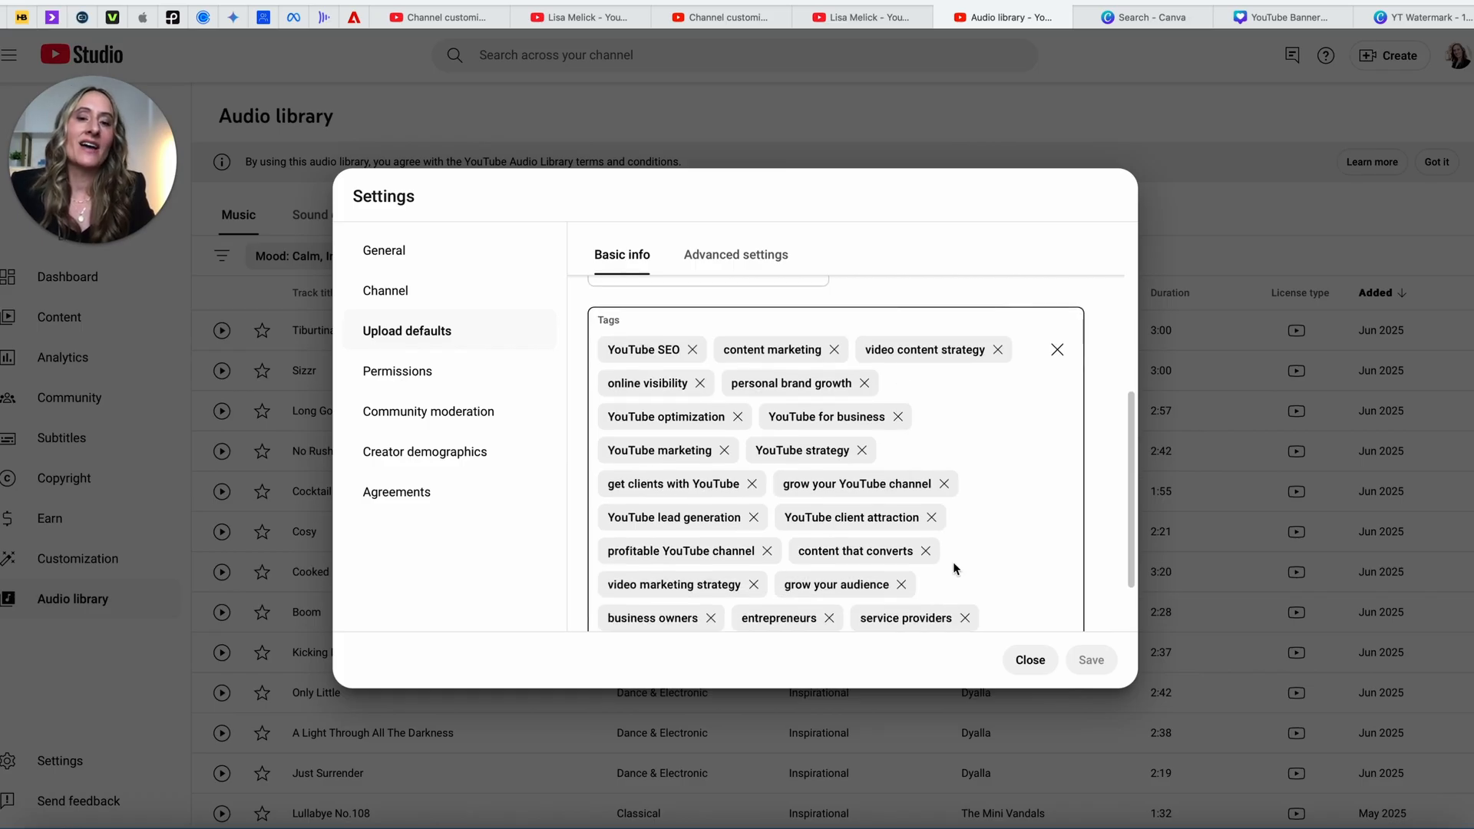
pyautogui.scroll(-2, 955, 568)
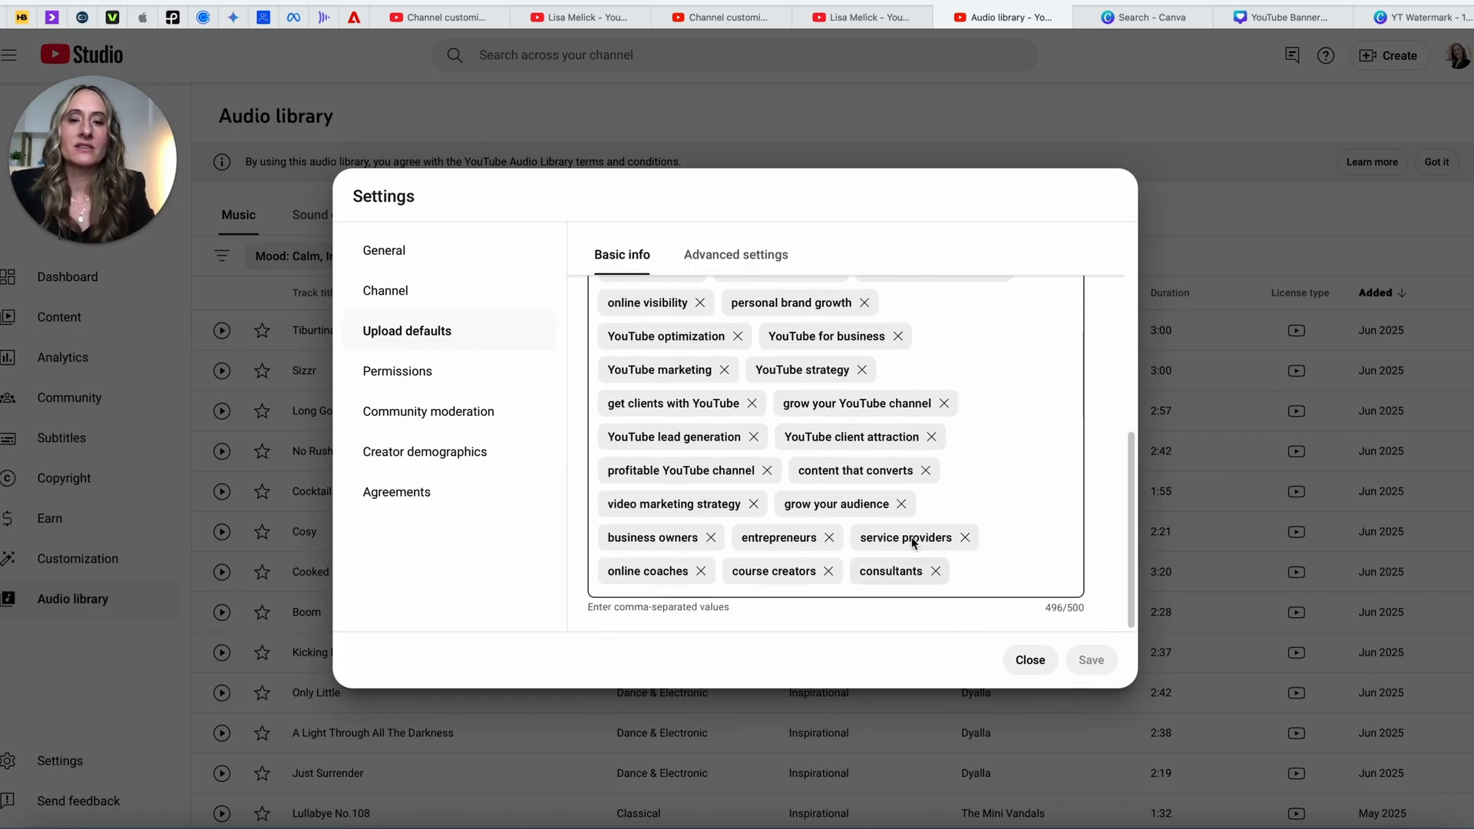
pyautogui.scroll(3, 1007, 477)
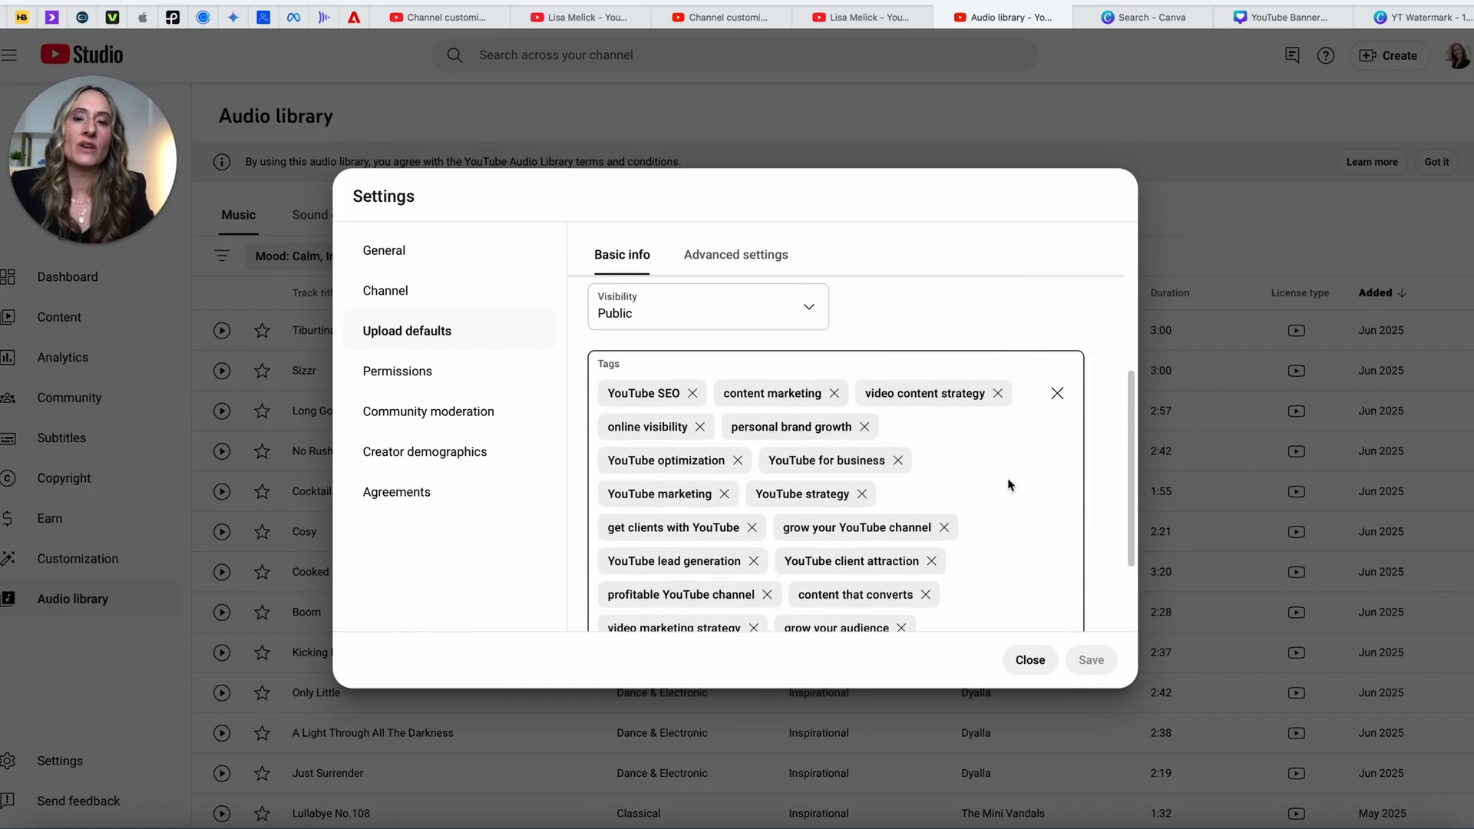
pyautogui.scroll(-3, 1008, 478)
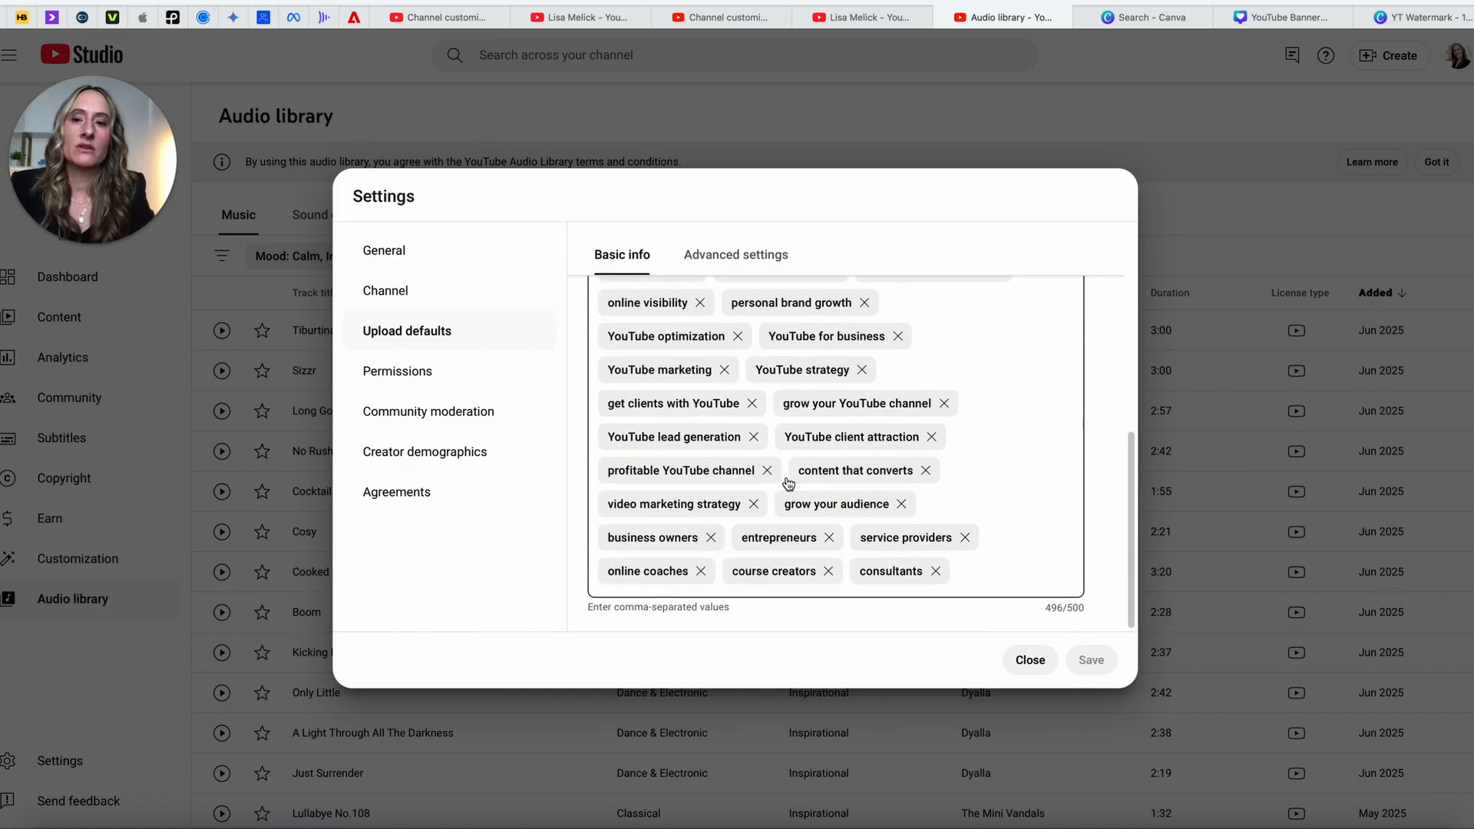
pyautogui.click(1031, 660)
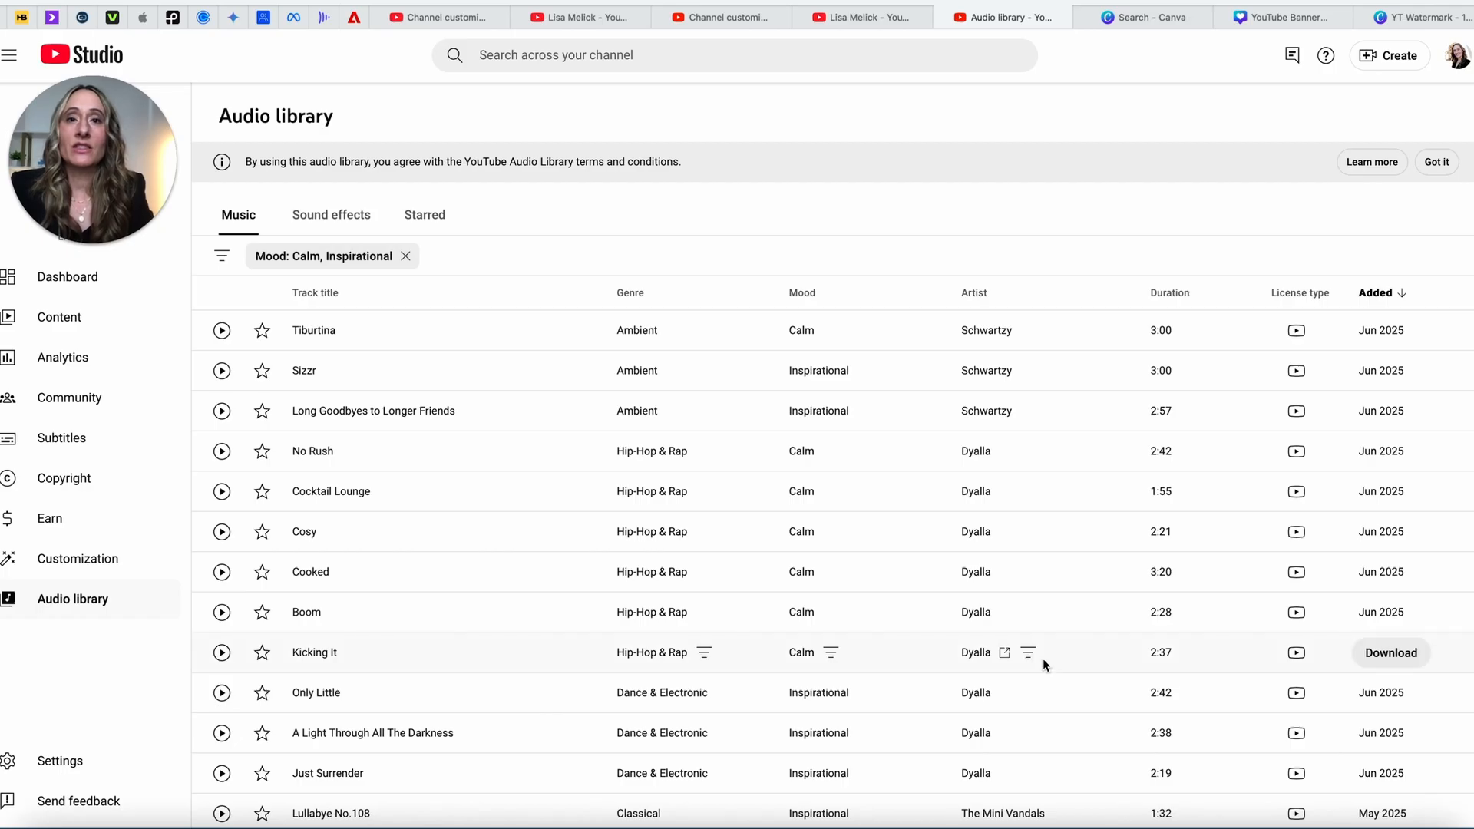